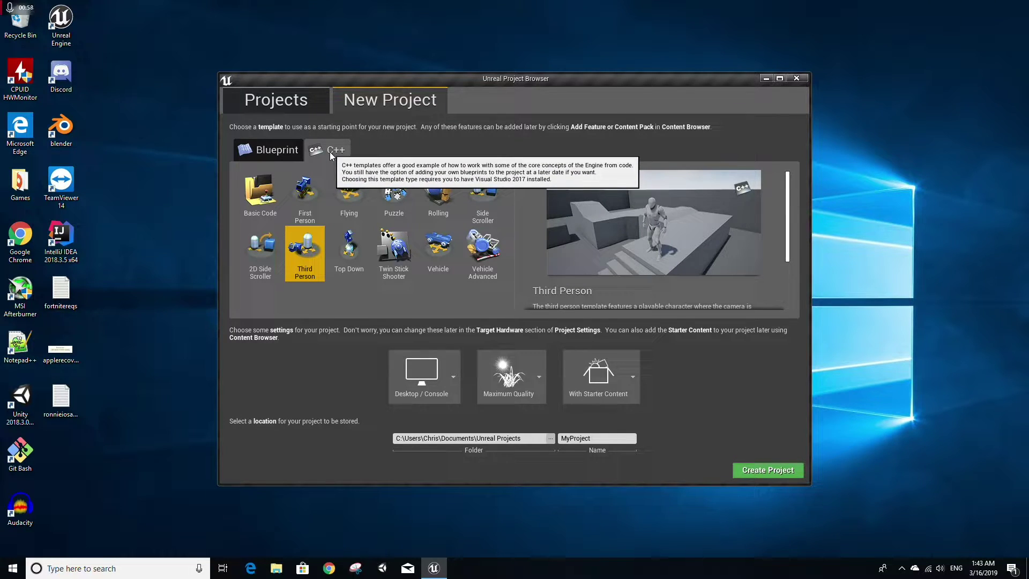
Name the new C++ Third Person project GameLiftTutorial and create it
{"action": "left_click", "coordinate": [592, 438]}
{"action": "type", "text": "Gam"}
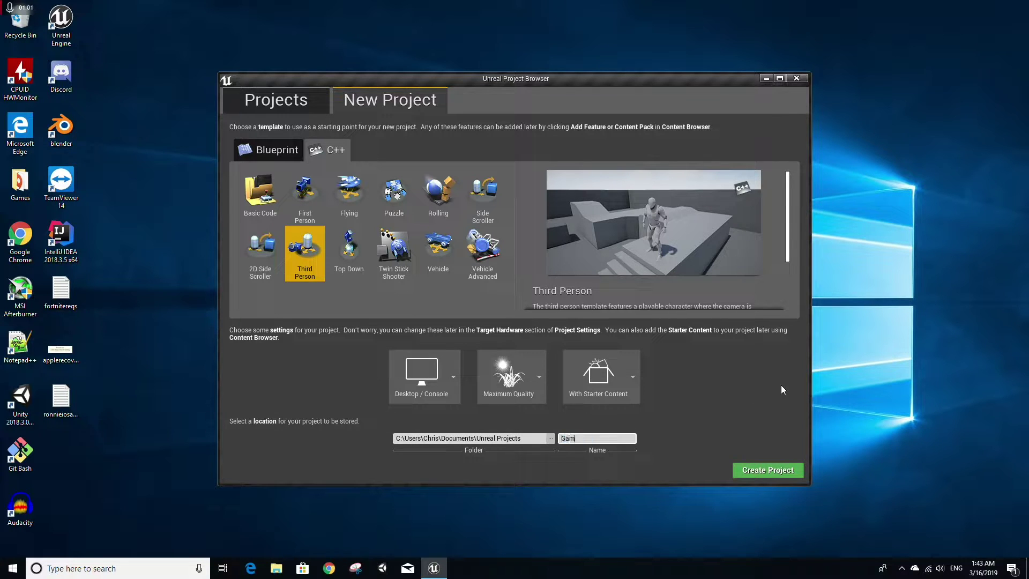
{"action": "type", "text": "eliftTutorial"}
{"action": "type", "text": "L"}
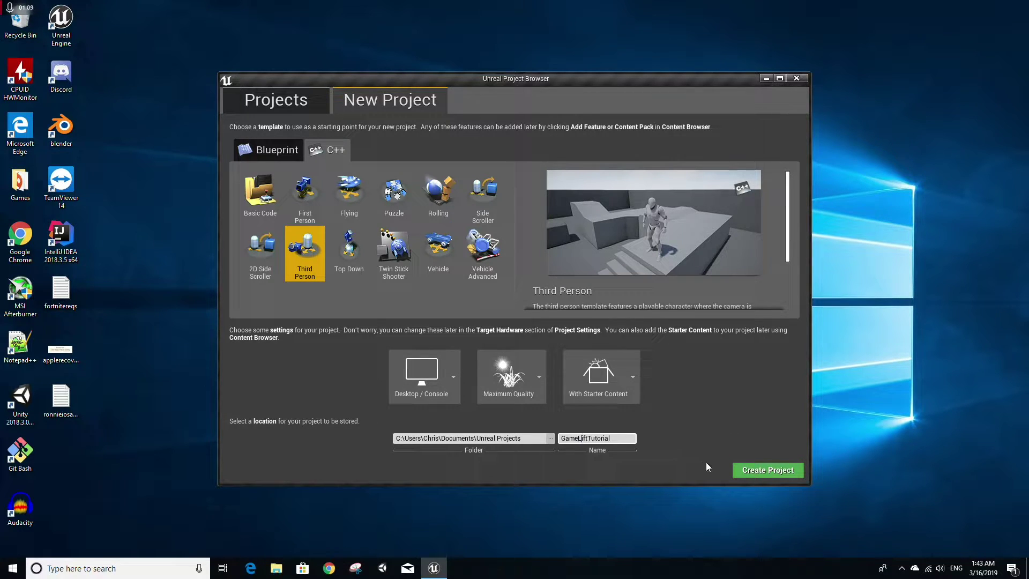
{"action": "left_click", "coordinate": [778, 473]}
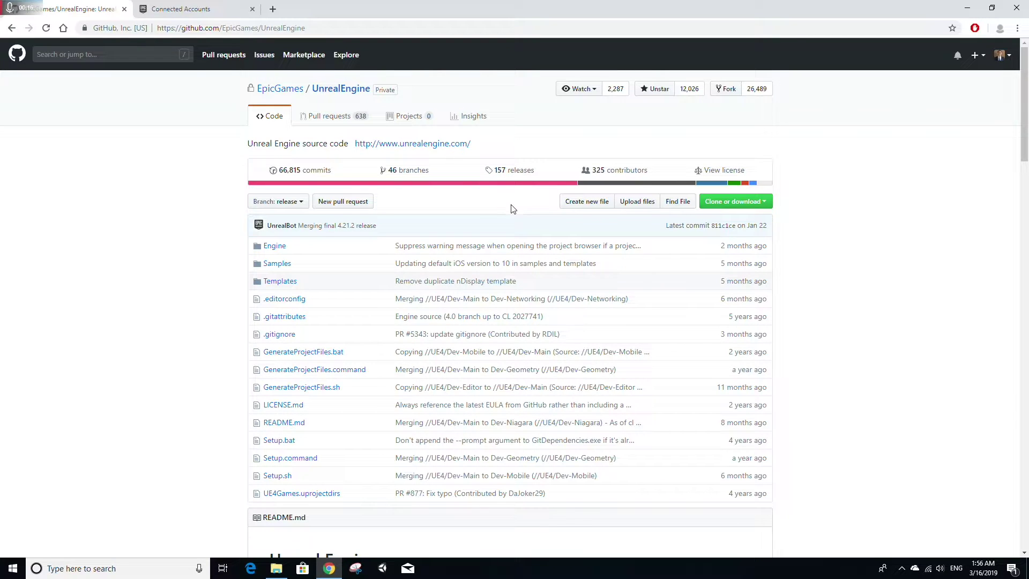
Check the linked GitHub account and the page address on the Epic Games Connected Accounts page
{"action": "left_click", "coordinate": [161, 4]}
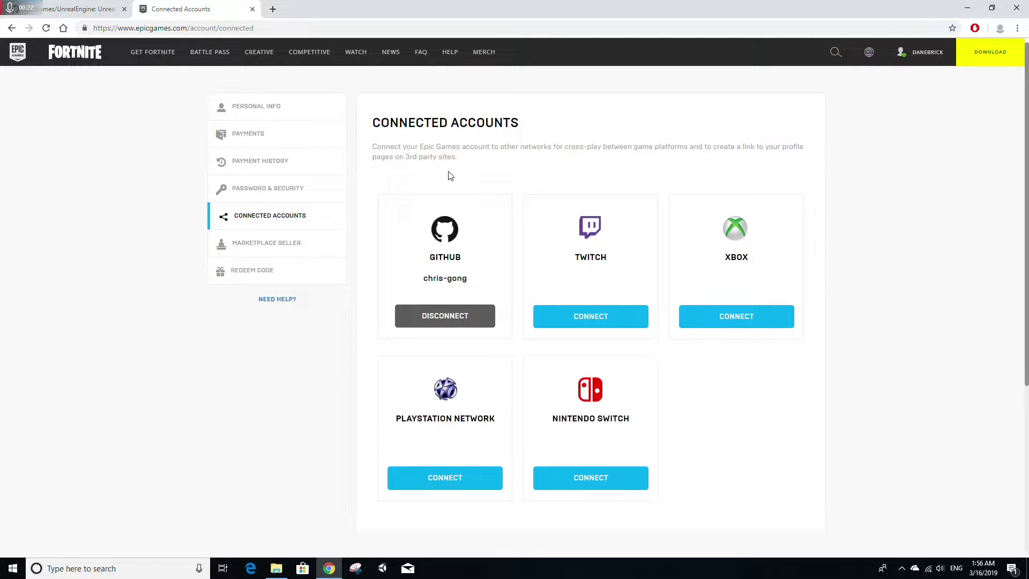
{"action": "left_click", "coordinate": [228, 29]}
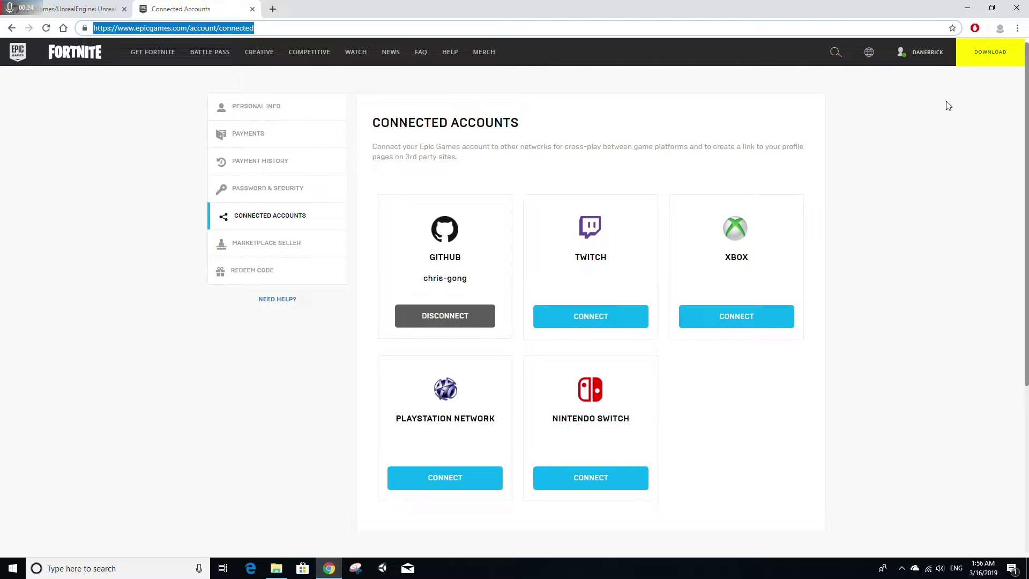
{"action": "left_click", "coordinate": [915, 92]}
{"action": "mouse_move", "coordinate": [920, 52]}
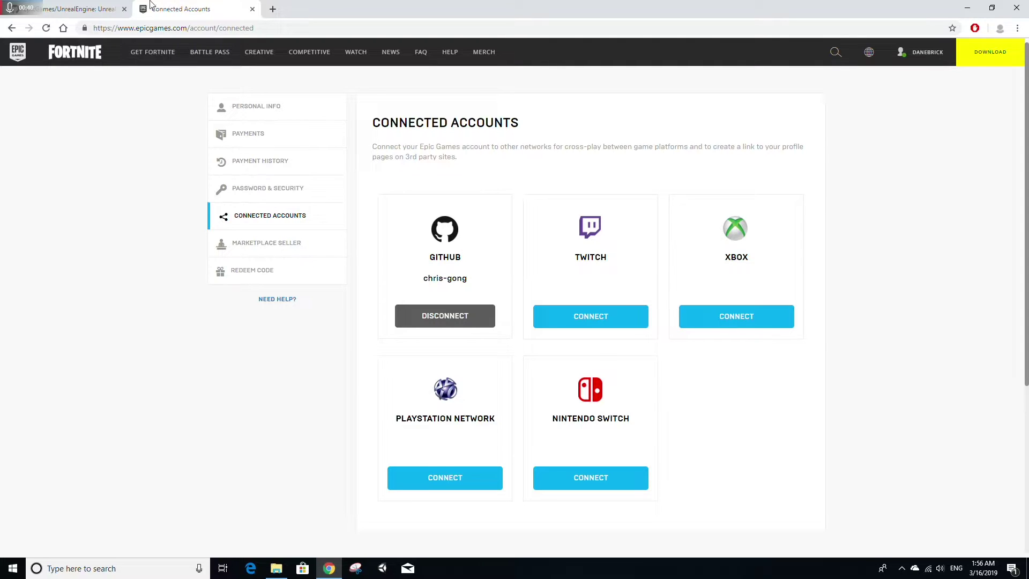
Download the release branch of the EpicGames/UnrealEngine repository from GitHub as a ZIP file
{"action": "left_click", "coordinate": [84, 5]}
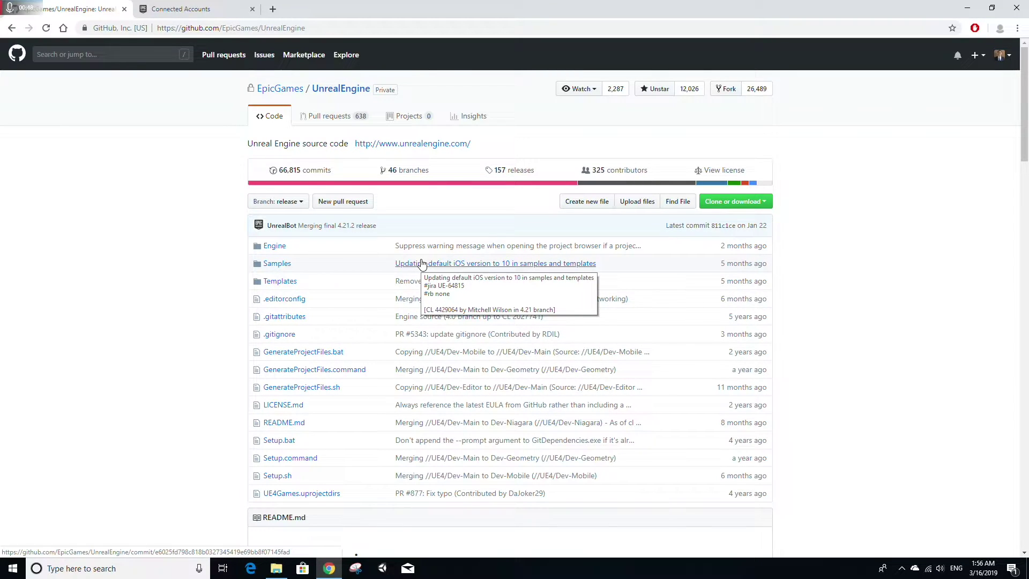
{"action": "left_click", "coordinate": [733, 202]}
{"action": "left_click", "coordinate": [723, 289]}
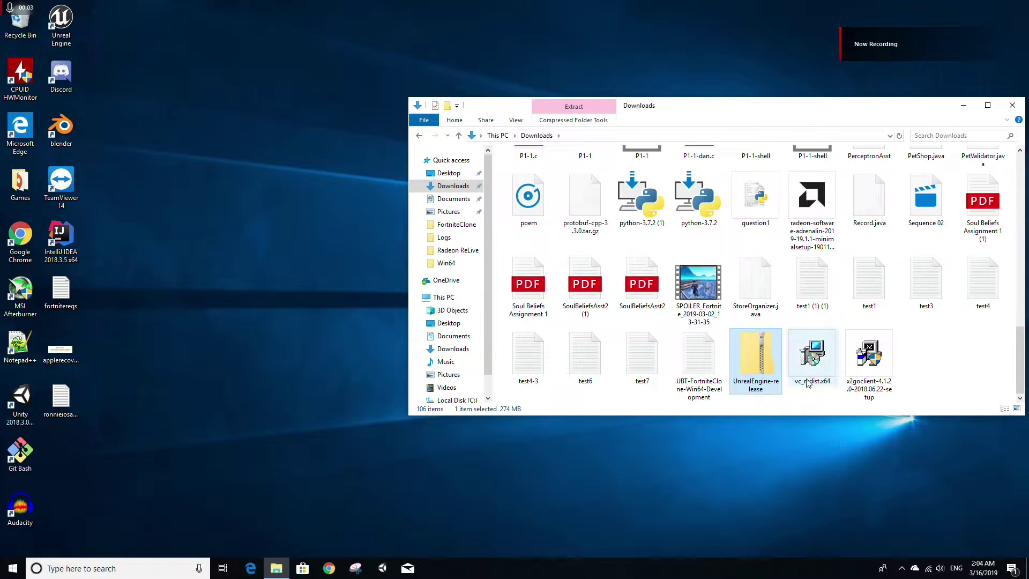
Extract the UnrealEngine-release archive in Downloads to the suggested destination folder
{"action": "right_click", "coordinate": [759, 368]}
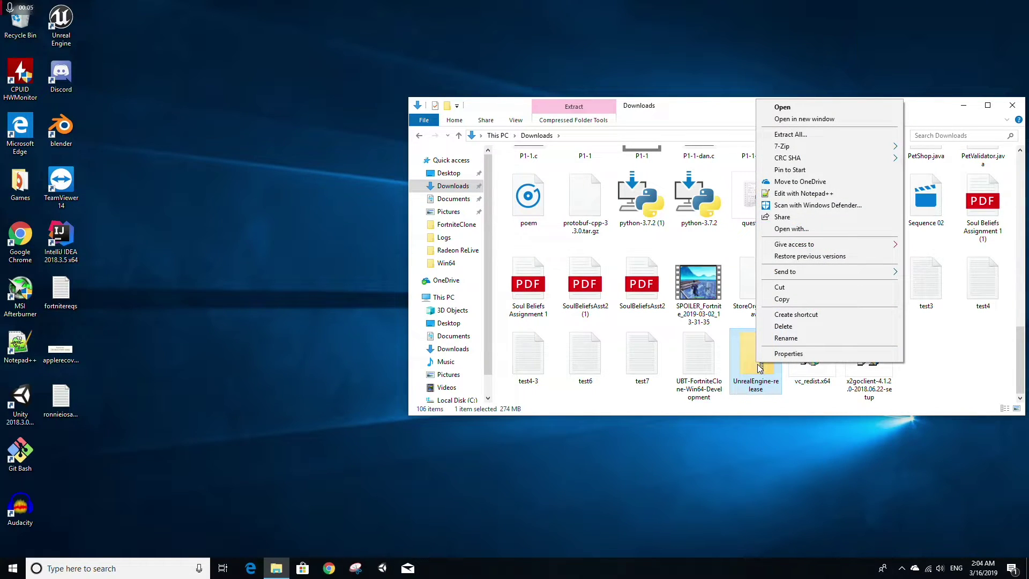
{"action": "left_click", "coordinate": [832, 138]}
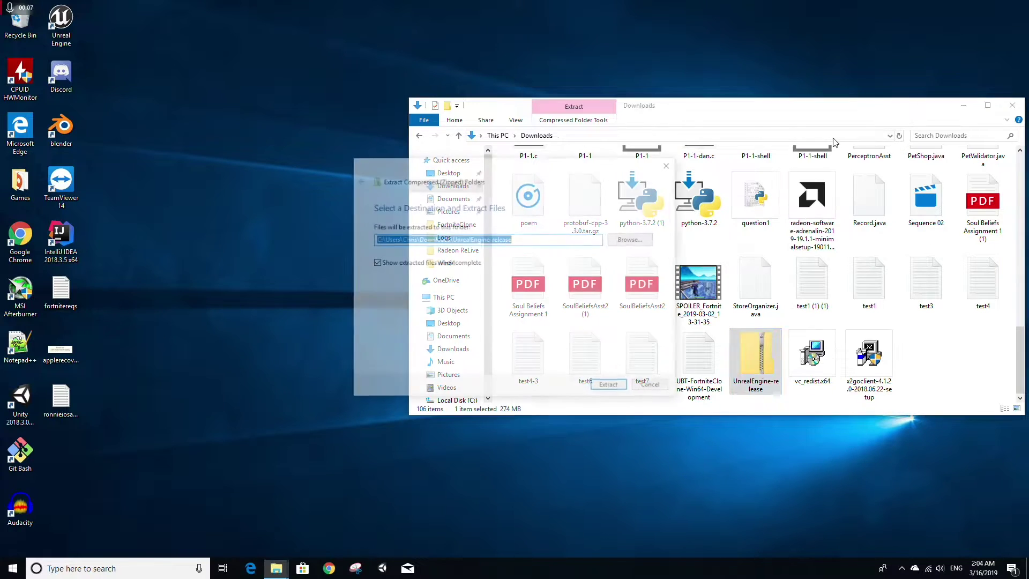
{"action": "left_click", "coordinate": [608, 386]}
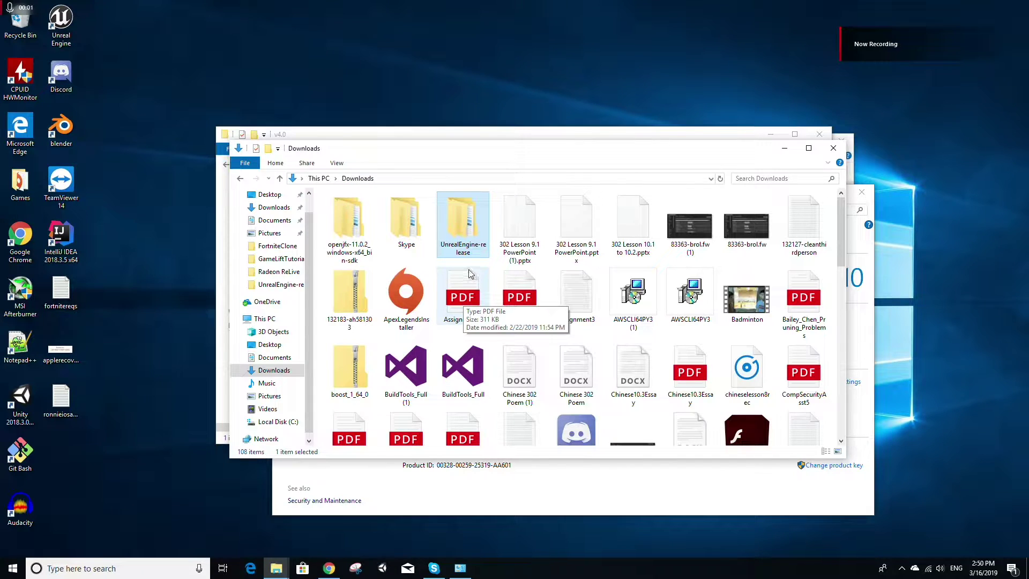
Move the nested UnrealEngine-release folder out of its parent folder and directly into Downloads
{"action": "double_click", "coordinate": [473, 220]}
{"action": "double_click", "coordinate": [413, 210]}
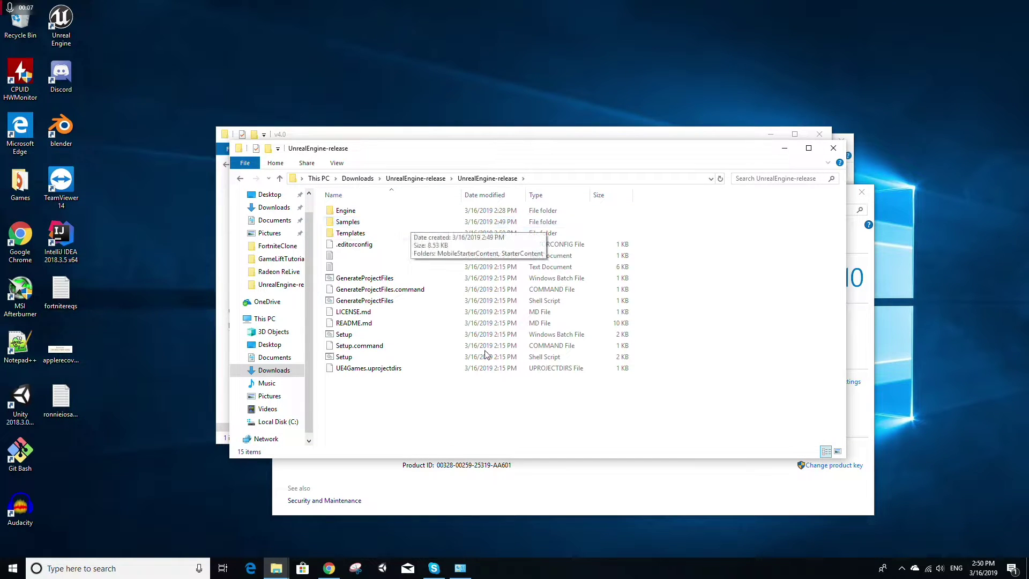
{"action": "key", "text": "alt+Left"}
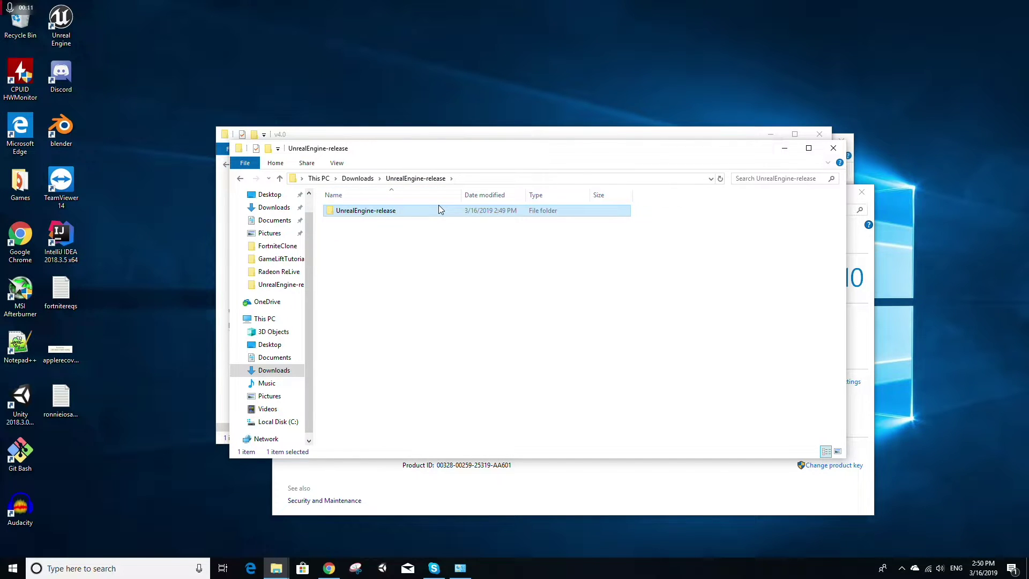
{"action": "left_click_drag", "start_coordinate": [436, 212], "coordinate": [421, 265]}
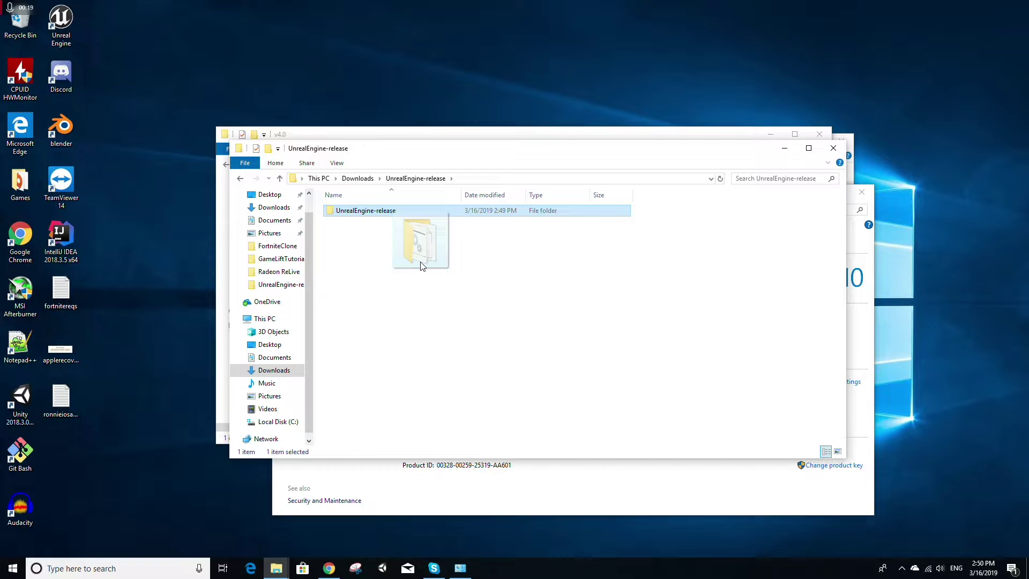
{"action": "left_click_drag", "start_coordinate": [420, 265], "coordinate": [364, 182]}
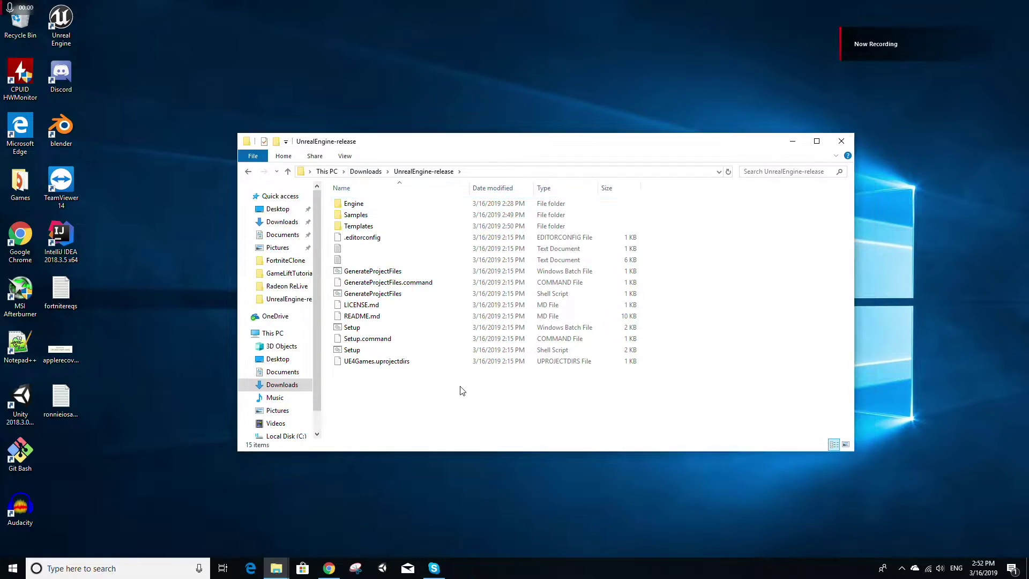
Find the Visual Studio Installer through Windows search and launch it, allowing it to make changes
{"action": "left_click", "coordinate": [131, 572]}
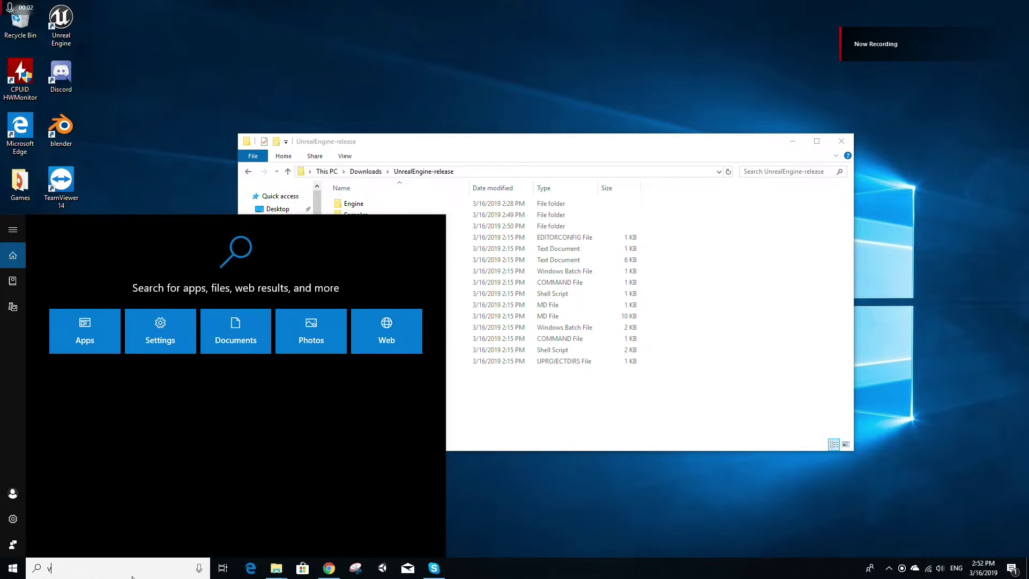
{"action": "type", "text": "visual studio"}
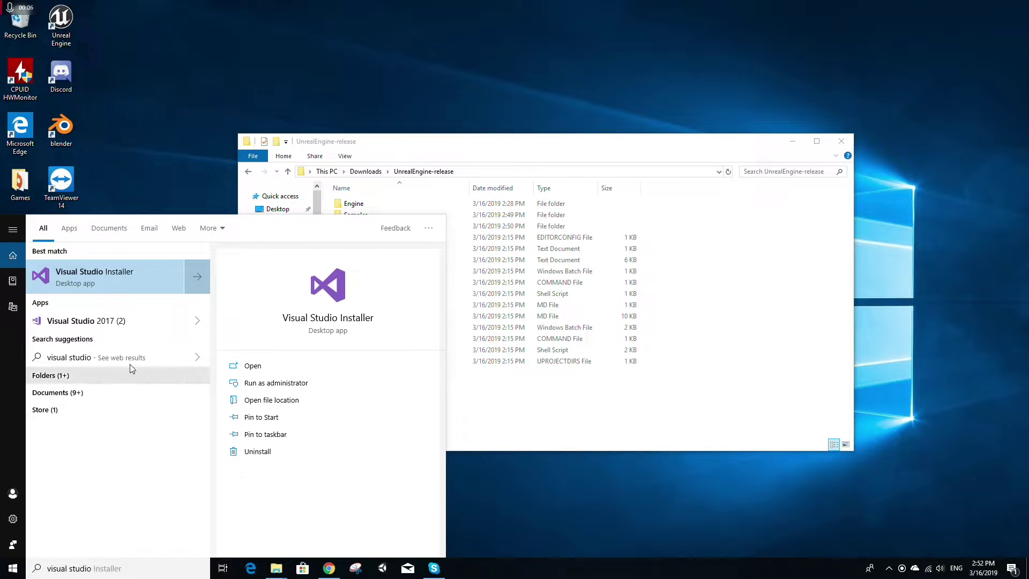
{"action": "left_click", "coordinate": [137, 286]}
{"action": "left_click", "coordinate": [449, 359]}
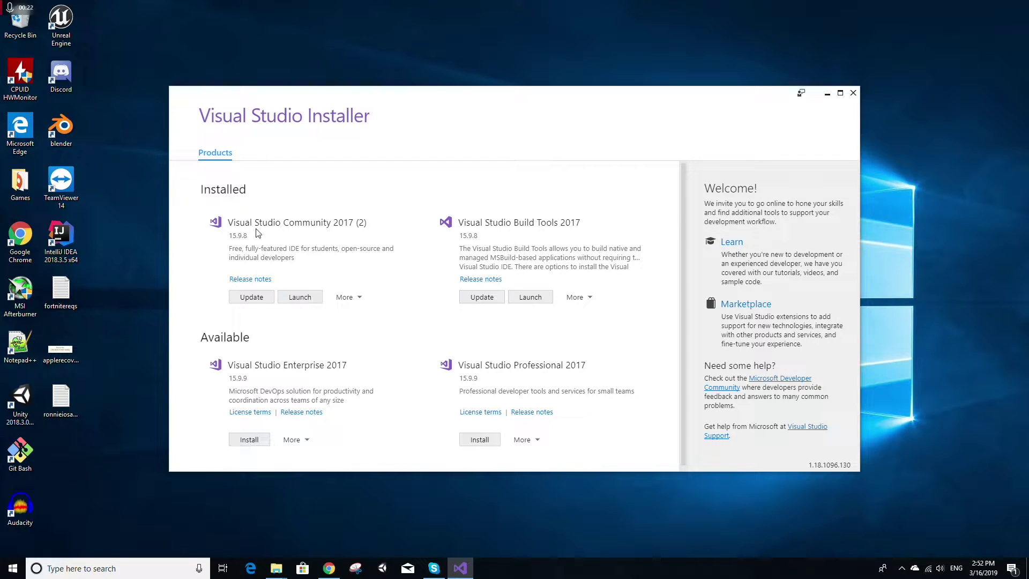
Review the workloads and individual components selected for Visual Studio Build Tools 2017, leaving the modification dialog without changes
{"action": "left_click", "coordinate": [573, 296]}
{"action": "left_click", "coordinate": [578, 338]}
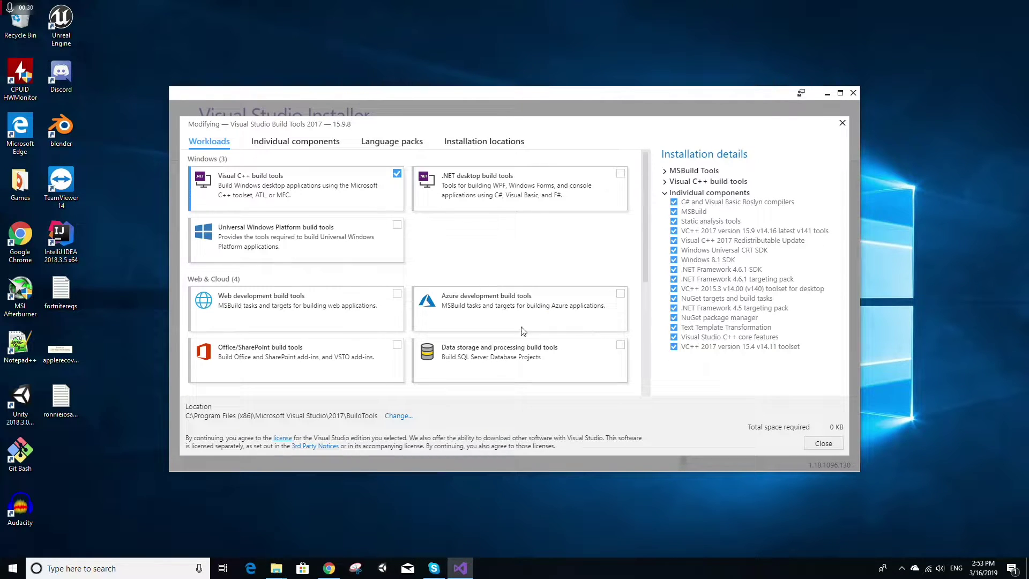
{"action": "left_click", "coordinate": [324, 150]}
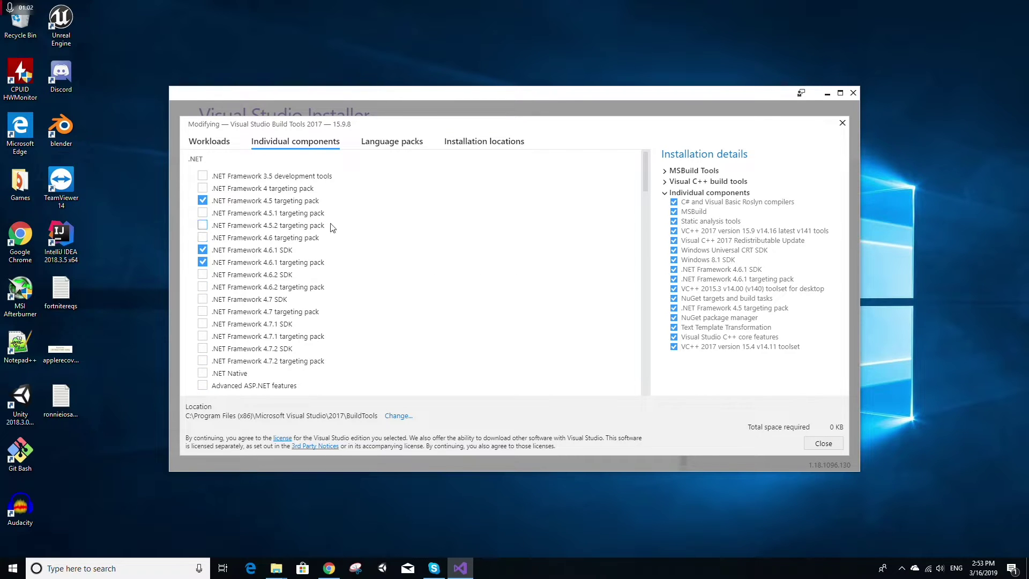
{"action": "scroll", "coordinate": [344, 228], "scroll_direction": "down", "scroll_amount": 5}
{"action": "scroll", "coordinate": [344, 228], "scroll_direction": "down", "scroll_amount": 5}
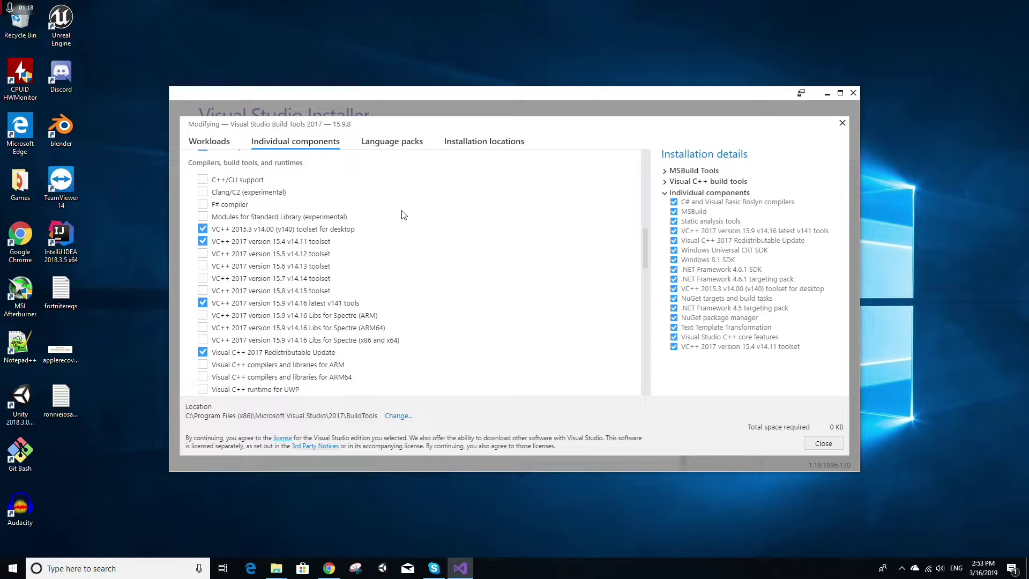
{"action": "left_click", "coordinate": [843, 124]}
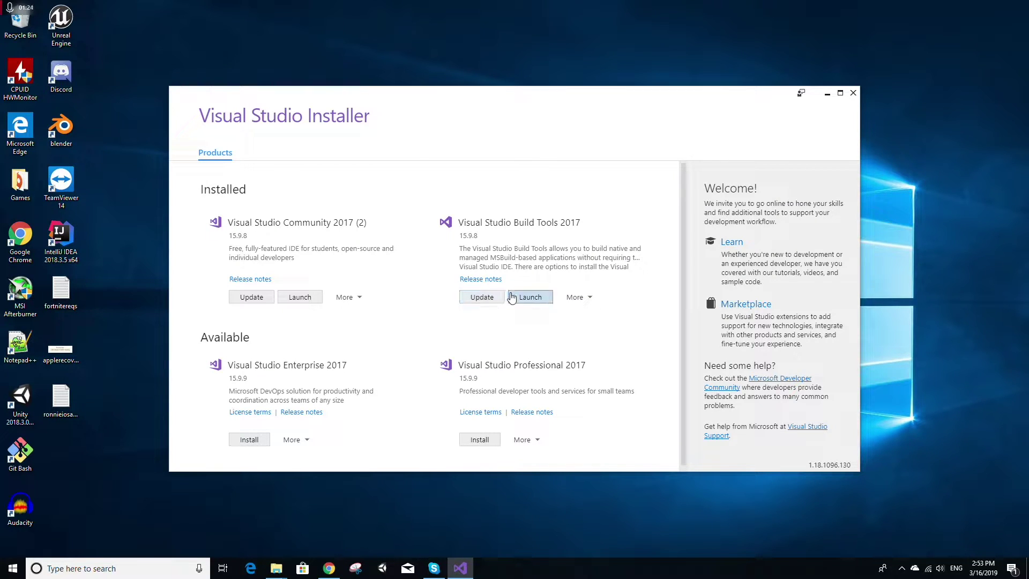
Review the workloads and individual components selected for Visual Studio Community 2017
{"action": "left_click", "coordinate": [345, 297]}
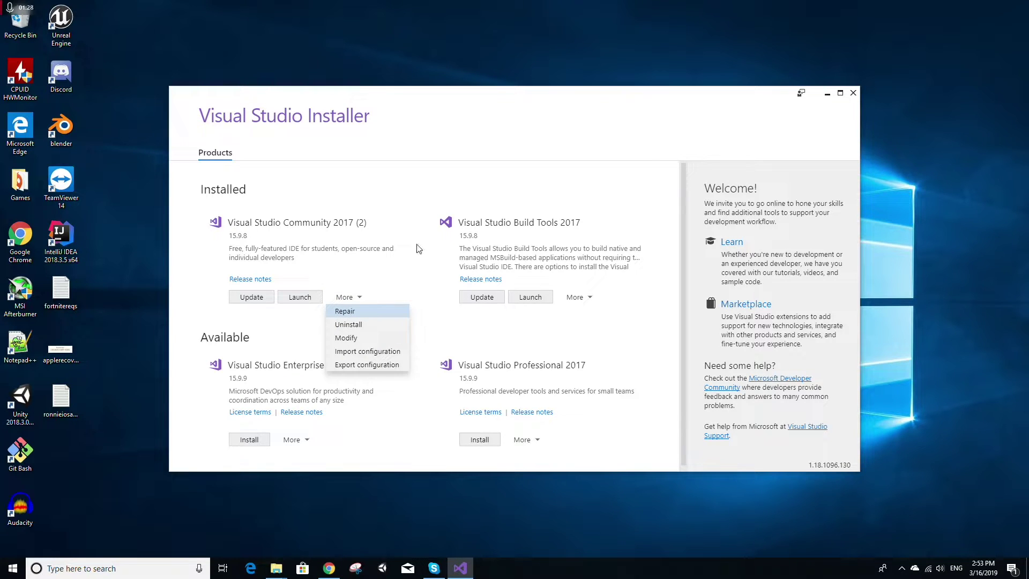
{"action": "left_click", "coordinate": [364, 339]}
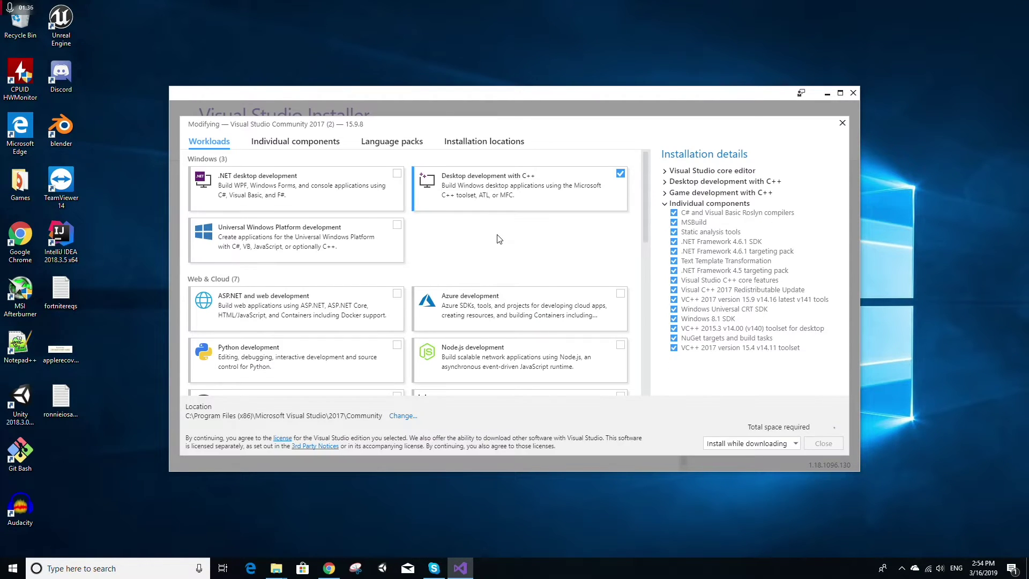
{"action": "left_click", "coordinate": [300, 142]}
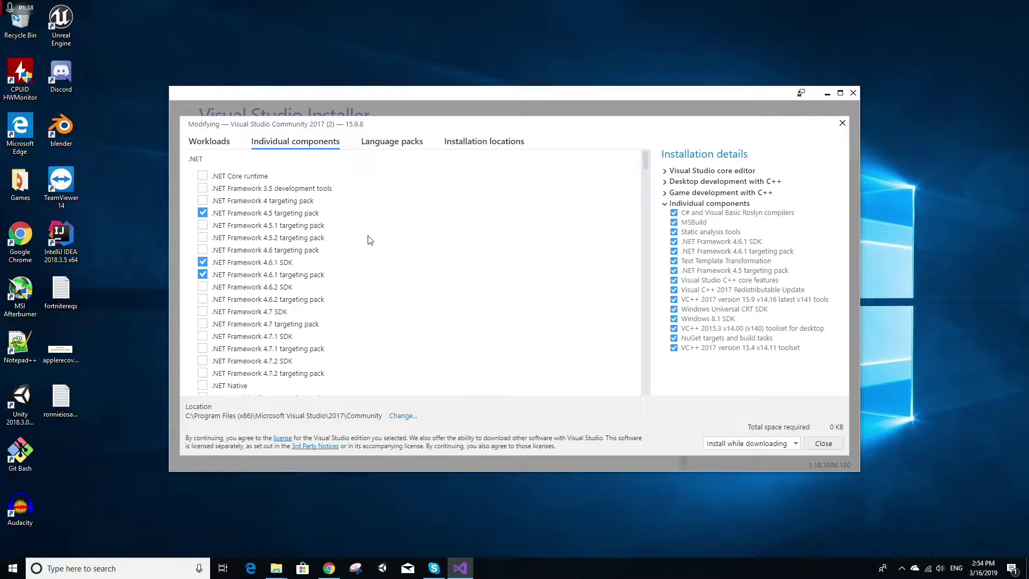
{"action": "scroll", "coordinate": [314, 272], "scroll_direction": "down", "scroll_amount": 12}
{"action": "scroll", "coordinate": [314, 272], "scroll_direction": "down", "scroll_amount": 10}
{"action": "scroll", "coordinate": [308, 246], "scroll_direction": "up", "scroll_amount": 2}
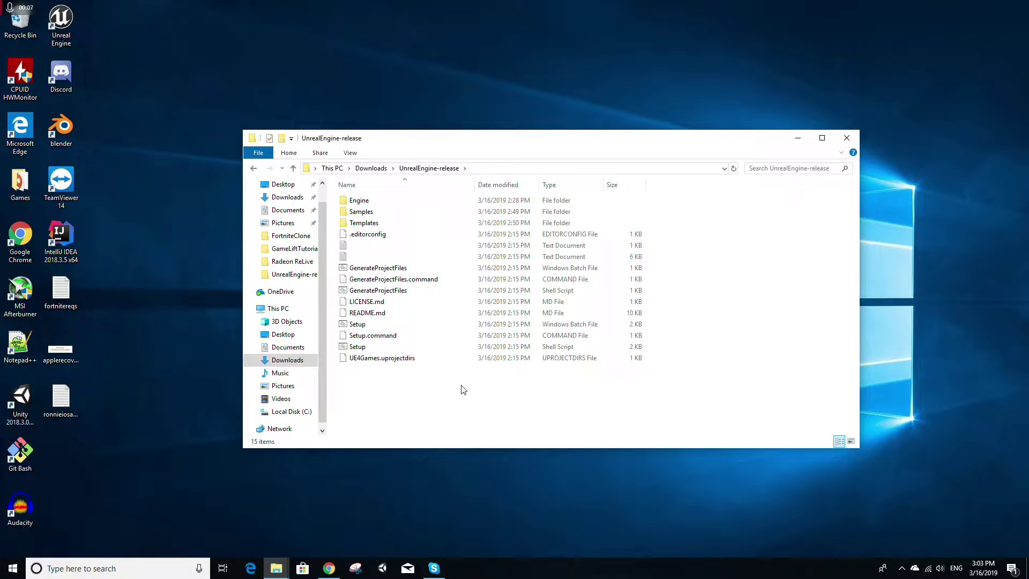
Open Command Prompt as administrator and place its window below the file list of the UnrealEngine-release folder
{"action": "right_click", "coordinate": [436, 324]}
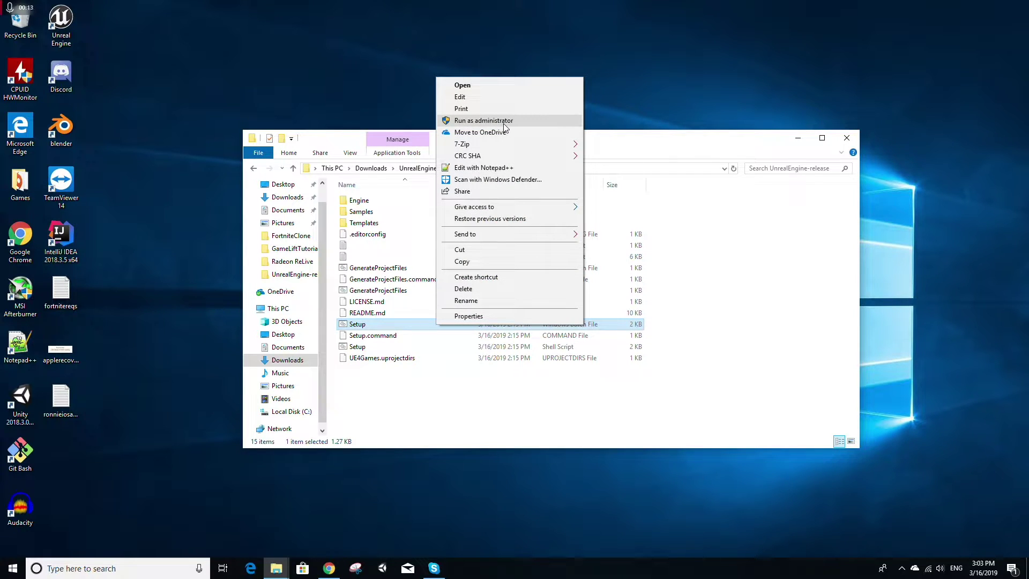
{"action": "left_click", "coordinate": [689, 320]}
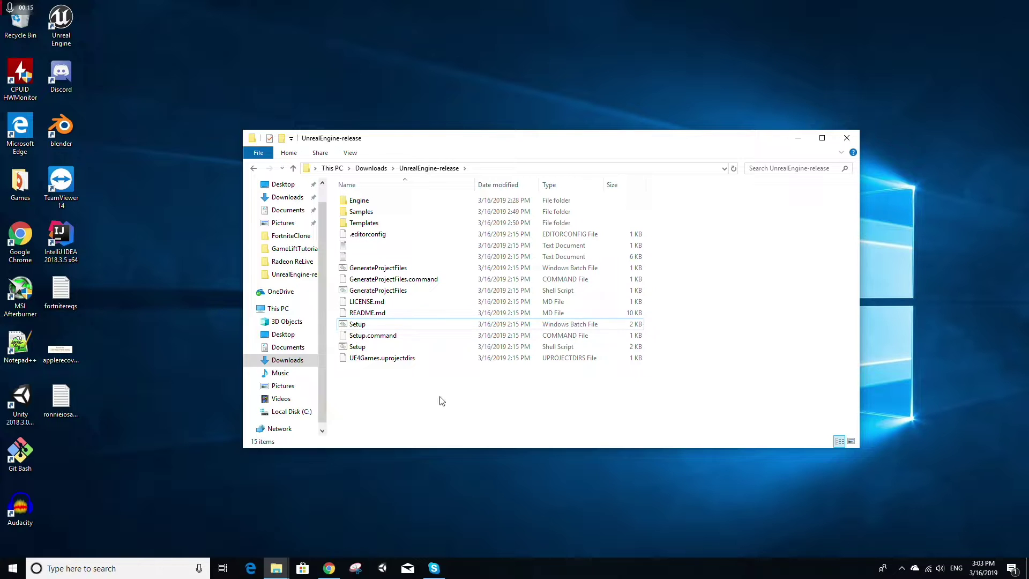
{"action": "left_click", "coordinate": [133, 567]}
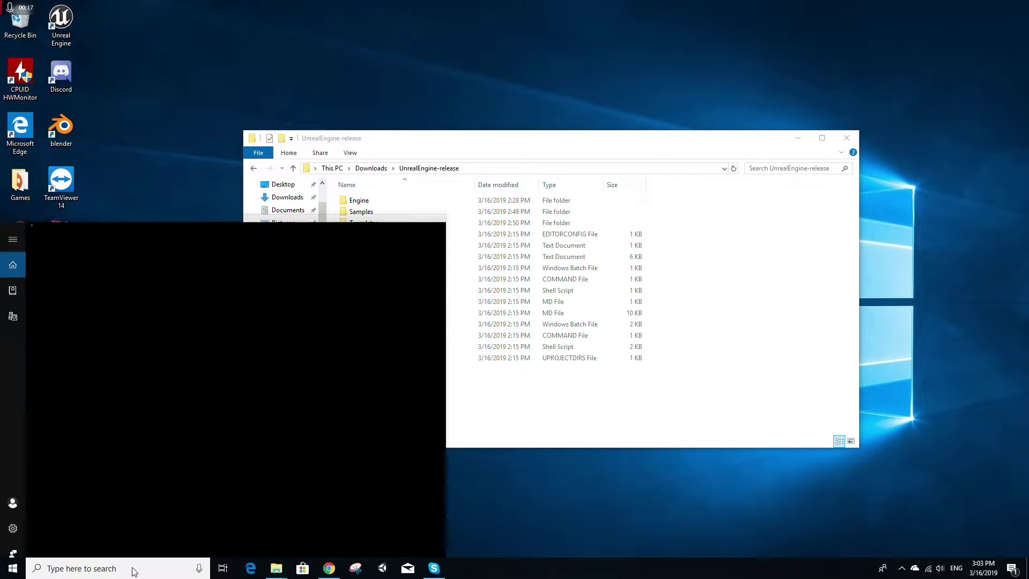
{"action": "type", "text": "comma"}
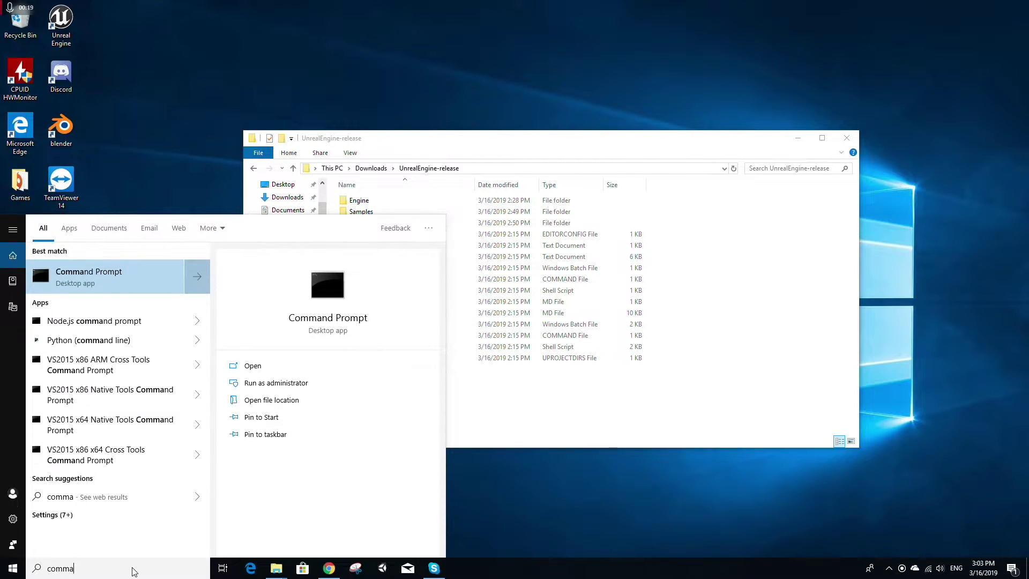
{"action": "right_click", "coordinate": [91, 282]}
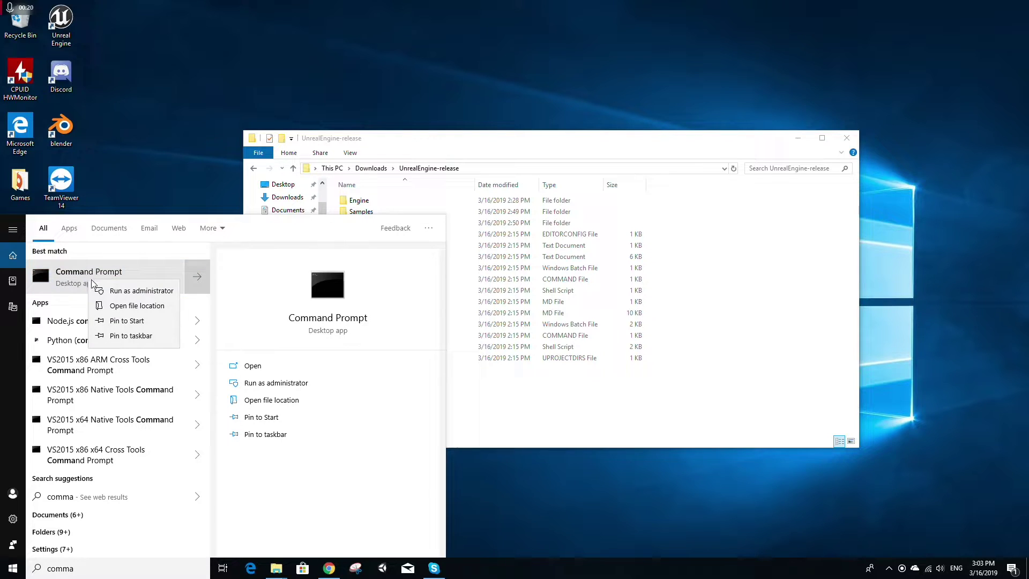
{"action": "left_click", "coordinate": [137, 290]}
{"action": "left_click", "coordinate": [460, 351]}
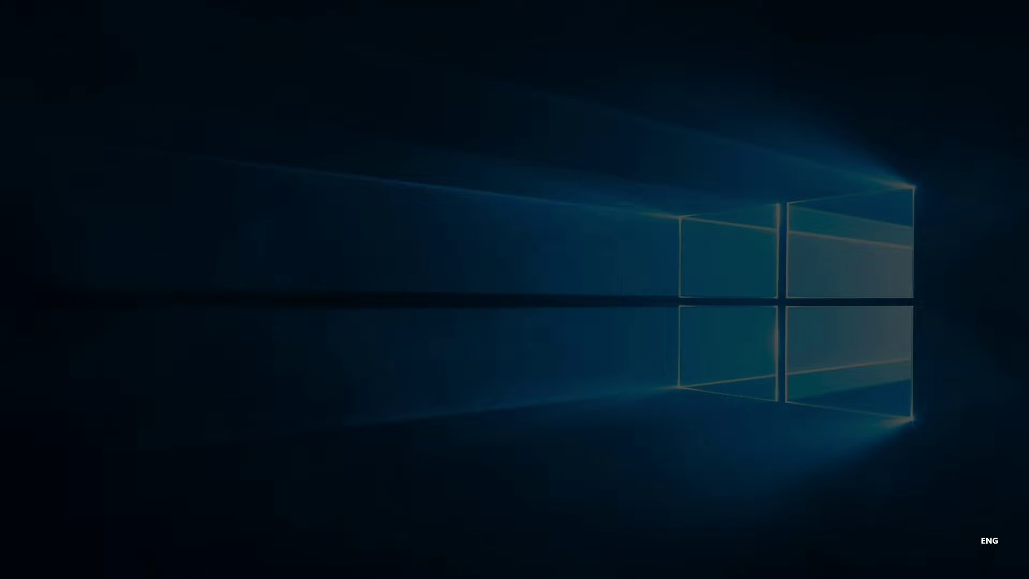
{"action": "left_click_drag", "start_coordinate": [508, 70], "coordinate": [670, 343]}
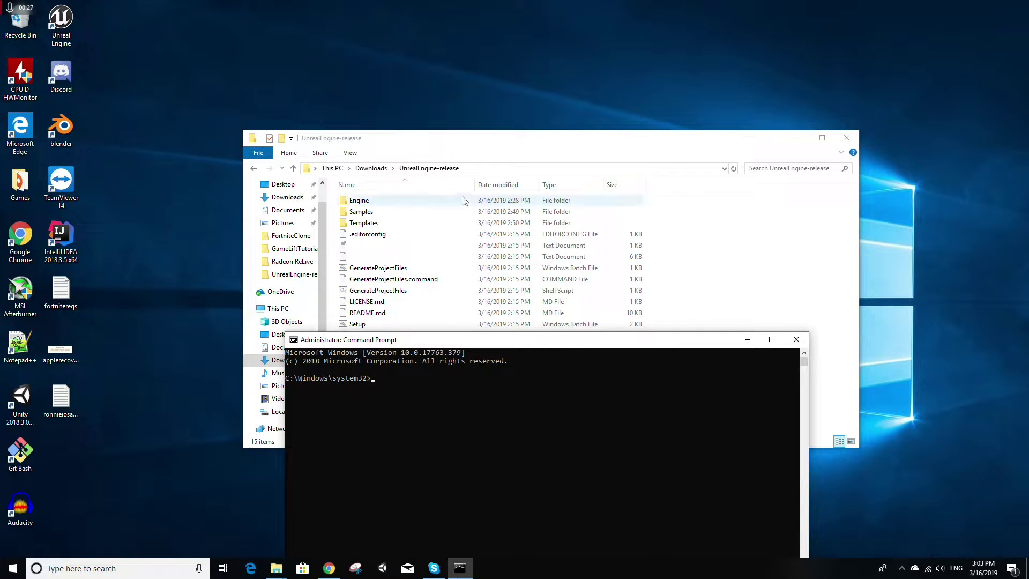
In Command Prompt, change to the UnrealEngine-release folder in Downloads, enter "GenerateProjectFiles.bat - 2017", and close the window
{"action": "left_click", "coordinate": [483, 169]}
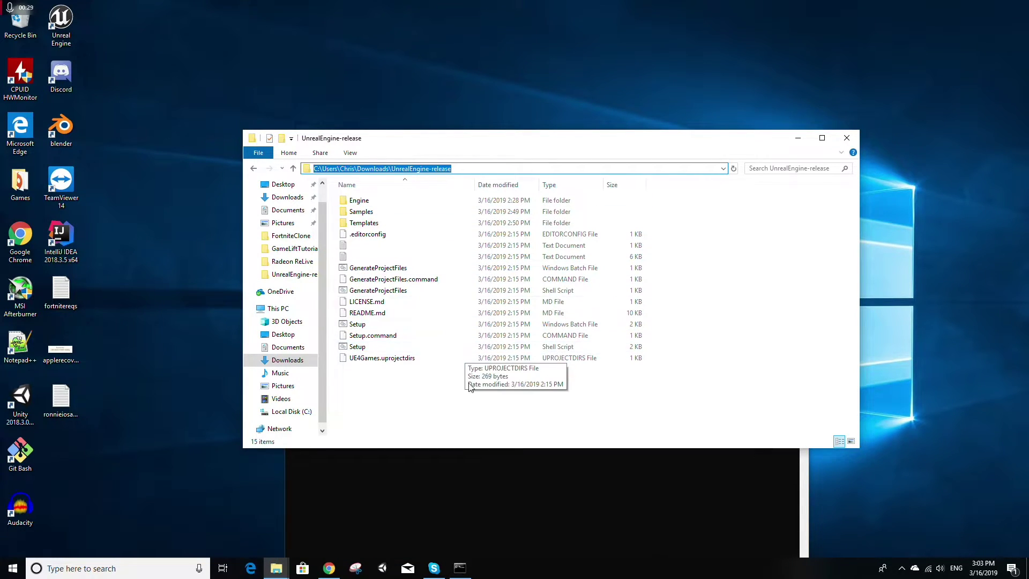
{"action": "left_click", "coordinate": [473, 456]}
{"action": "type", "text": "cd"}
{"action": "type", "text": "C:\\Users\\Chris\\Downloads\\UnrealEngine-release"}
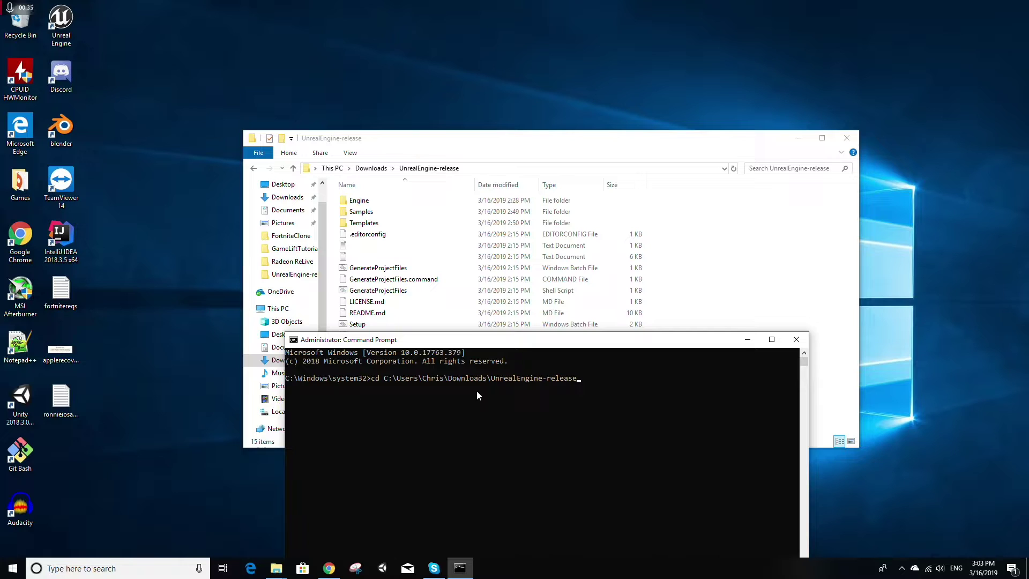
{"action": "key", "text": "Return"}
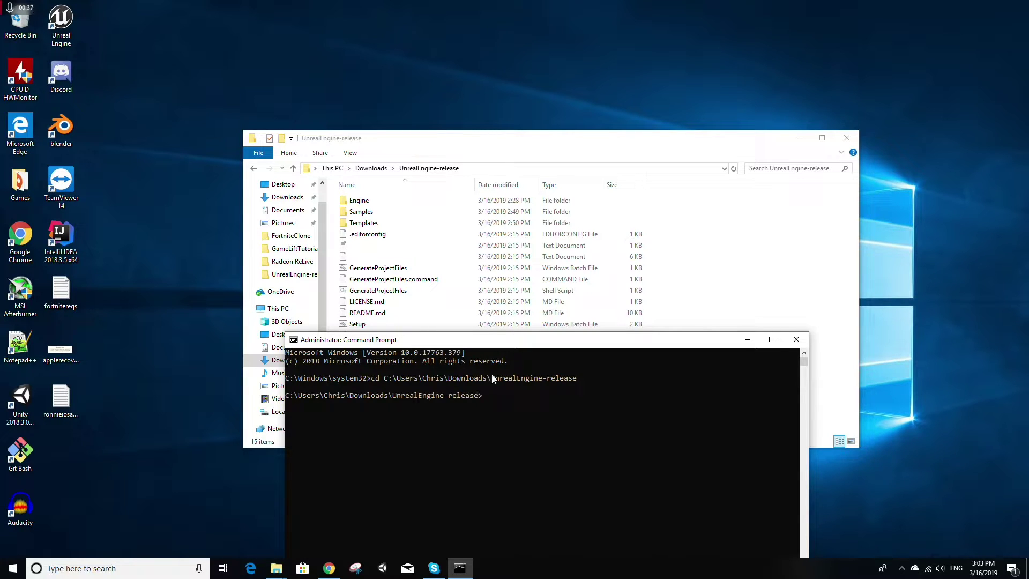
{"action": "type", "text": "GenerateProjectFiles.bat - 2017"}
{"action": "left_click", "coordinate": [793, 343]}
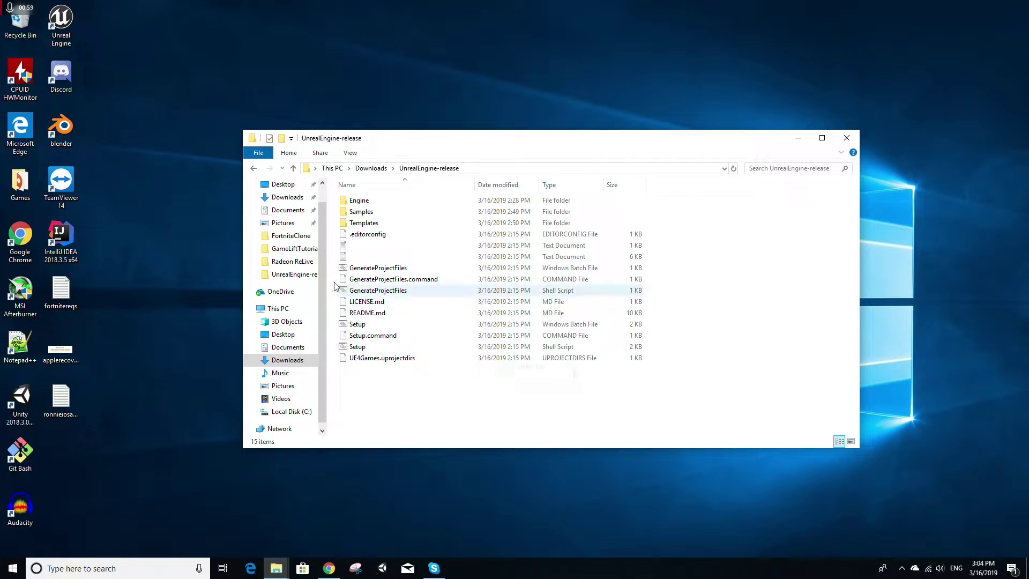
Open the UE4.sln solution from the UnrealEngine-release folder in Documents
{"action": "left_click", "coordinate": [298, 211]}
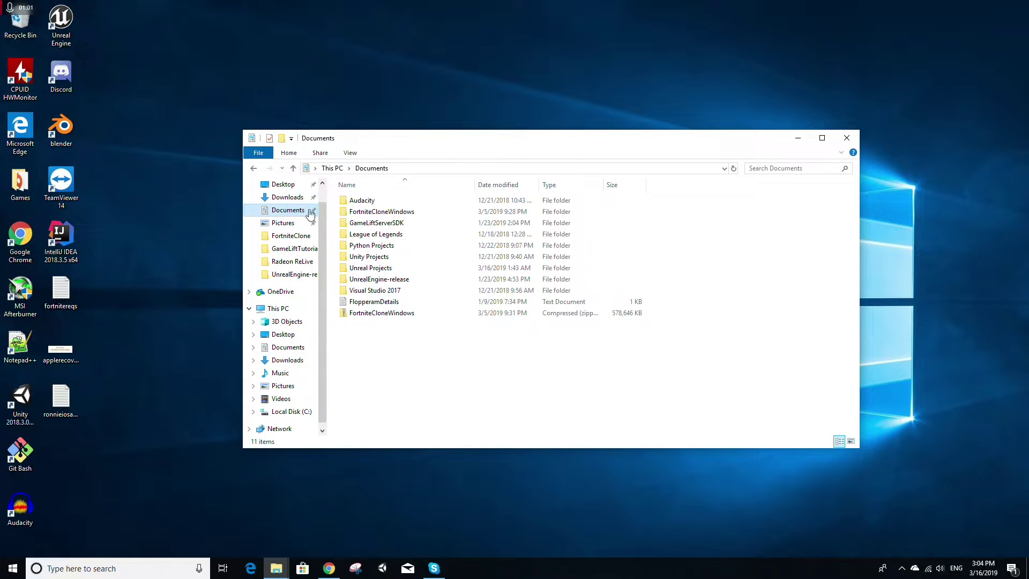
{"action": "double_click", "coordinate": [382, 279]}
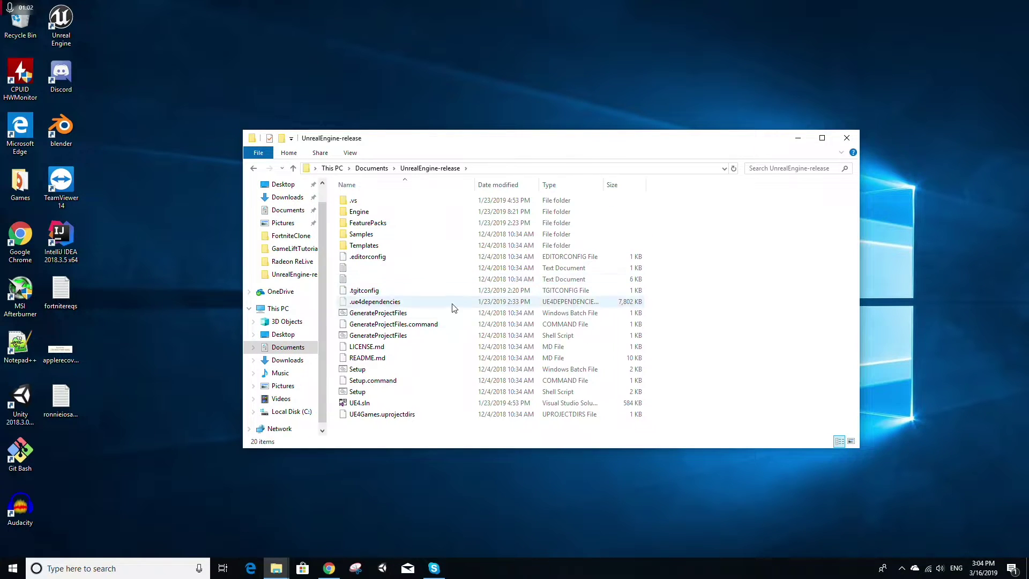
{"action": "double_click", "coordinate": [388, 403]}
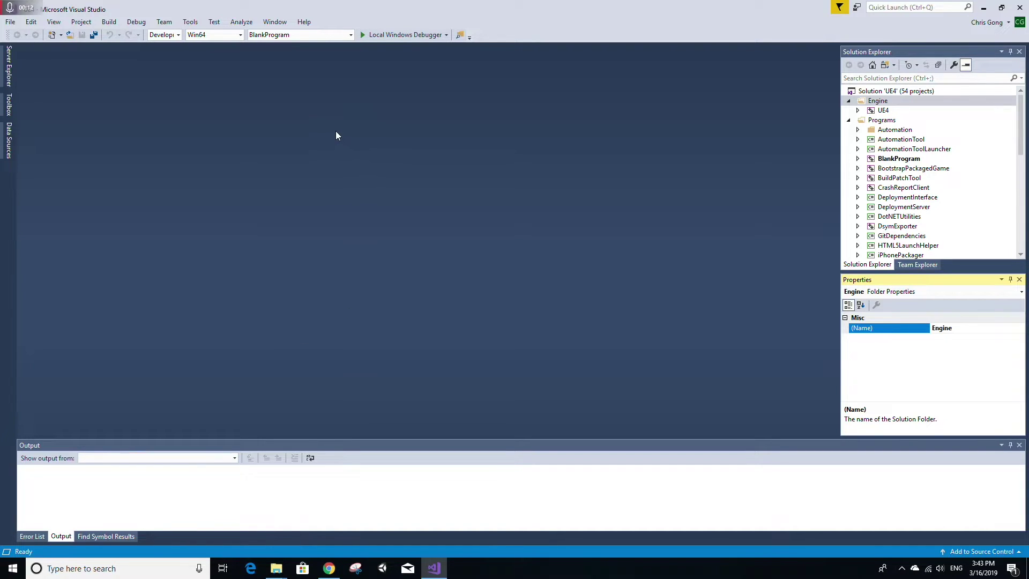
Set the solution configuration to Development Editor and the platform to Win64
{"action": "left_click", "coordinate": [175, 36]}
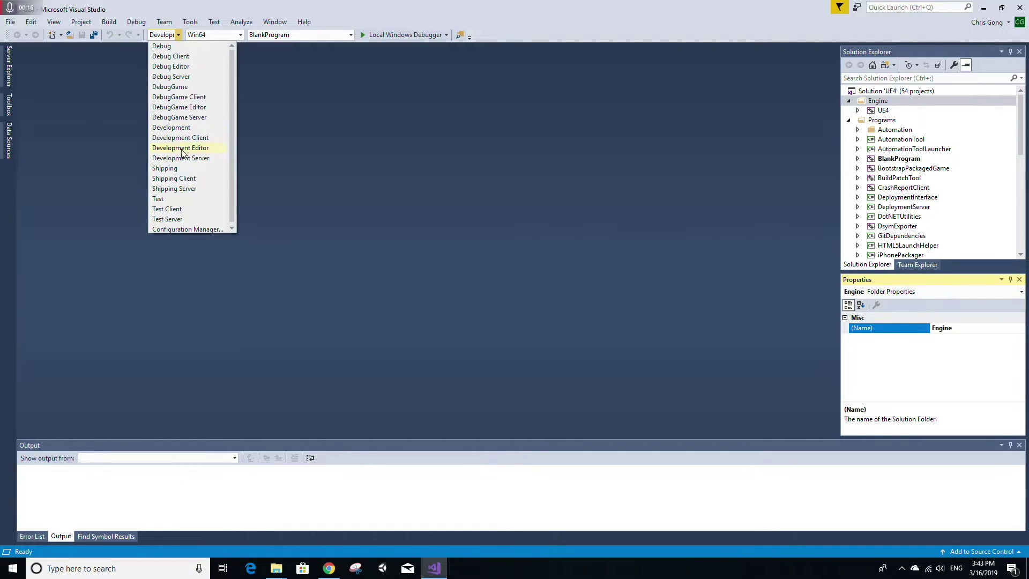
{"action": "left_click", "coordinate": [181, 150]}
{"action": "left_click", "coordinate": [218, 38]}
{"action": "left_click", "coordinate": [221, 78]}
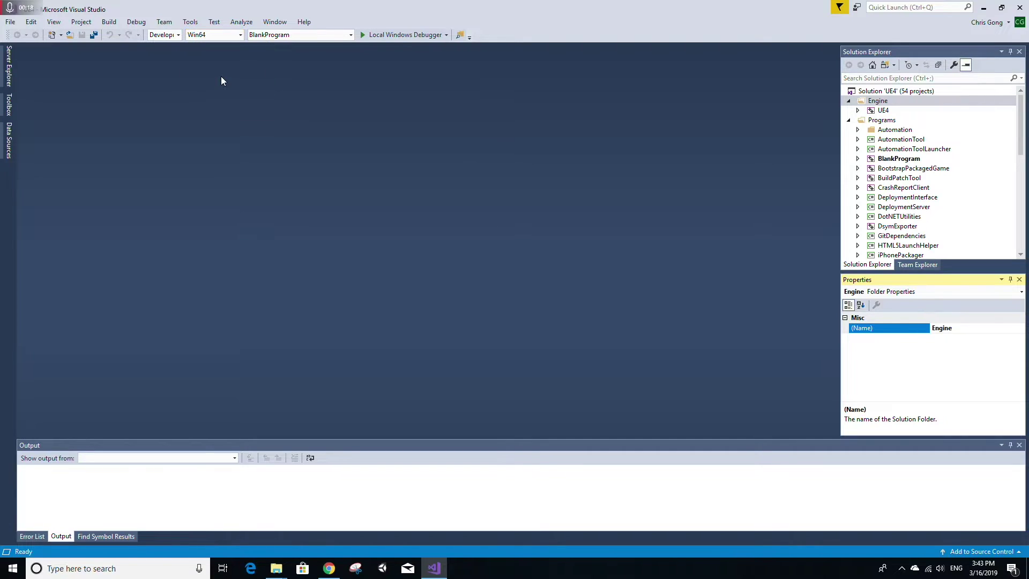
Show the available project actions for UE4 and UnrealLightmass in the solution
{"action": "left_click", "coordinate": [883, 110]}
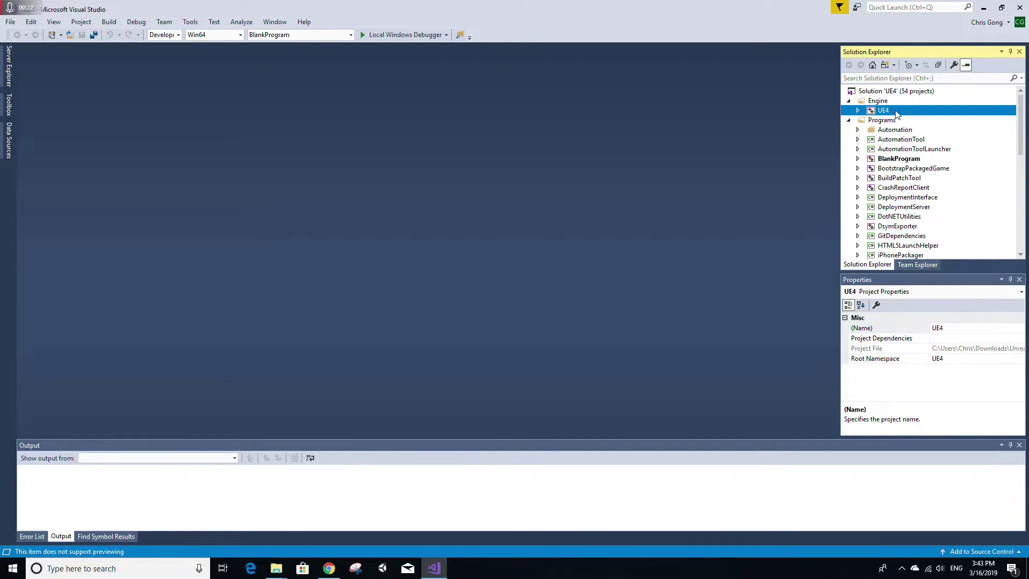
{"action": "right_click", "coordinate": [895, 114]}
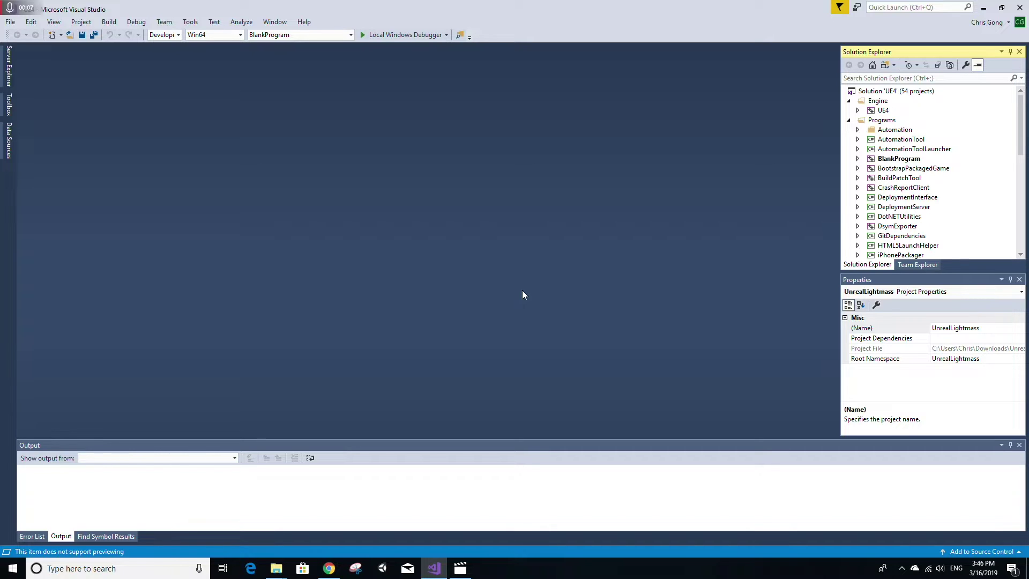
{"action": "scroll", "coordinate": [979, 144], "scroll_direction": "down", "scroll_amount": 12}
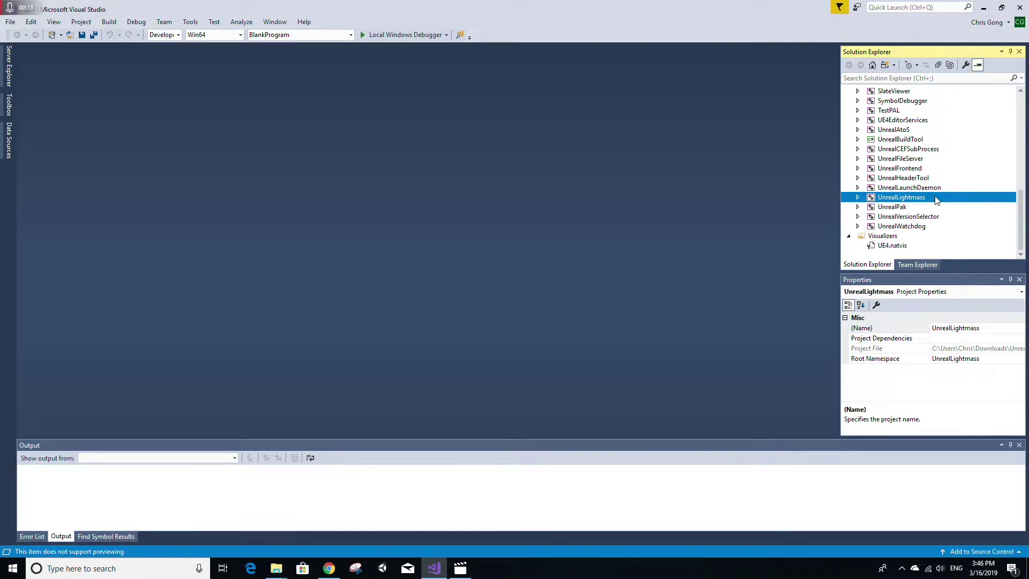
{"action": "right_click", "coordinate": [936, 200]}
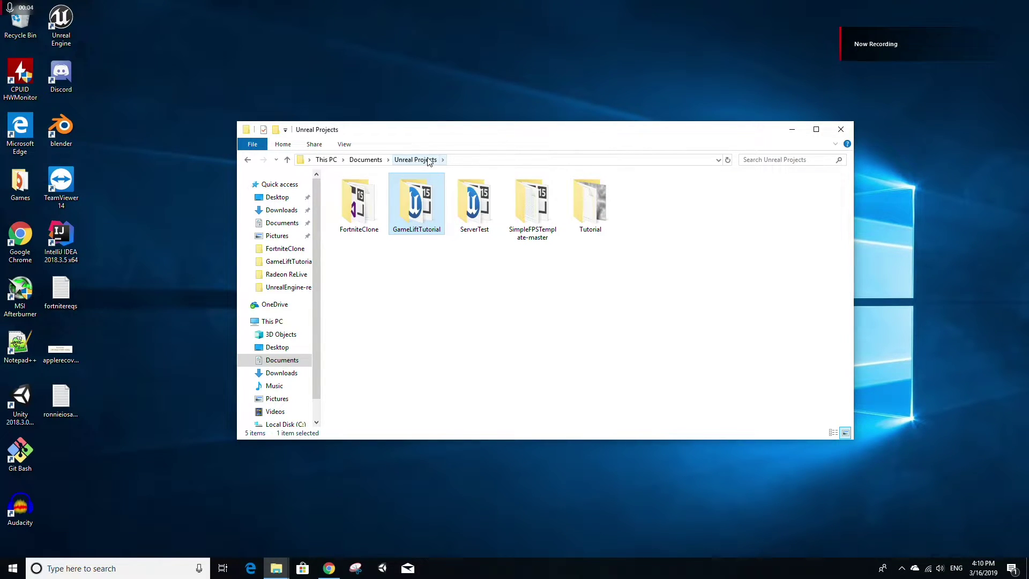
Duplicate GameLiftTutorialEditor.Target.cs within the Source folder of the GameLiftTutorial project
{"action": "double_click", "coordinate": [416, 201]}
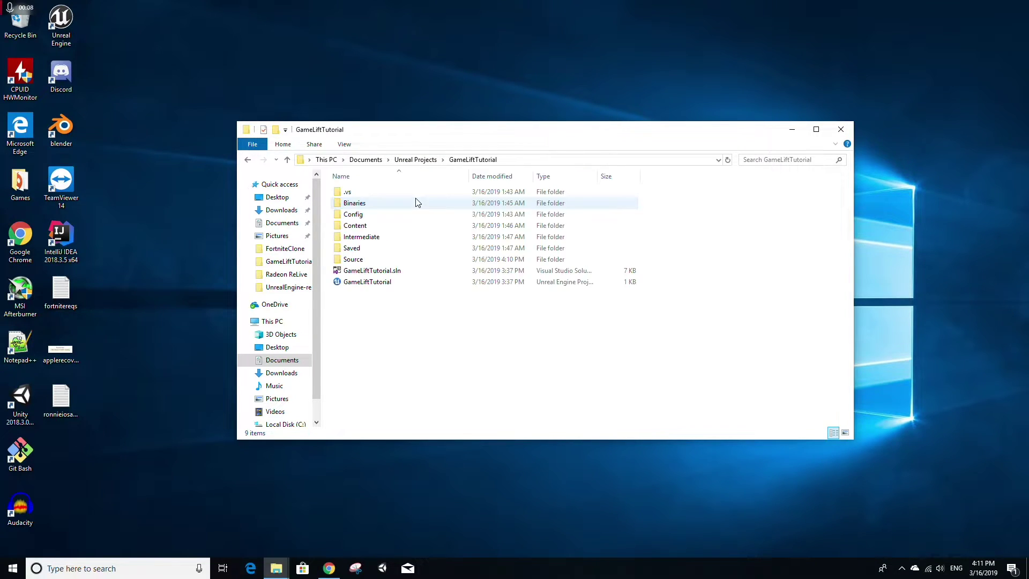
{"action": "double_click", "coordinate": [398, 257]}
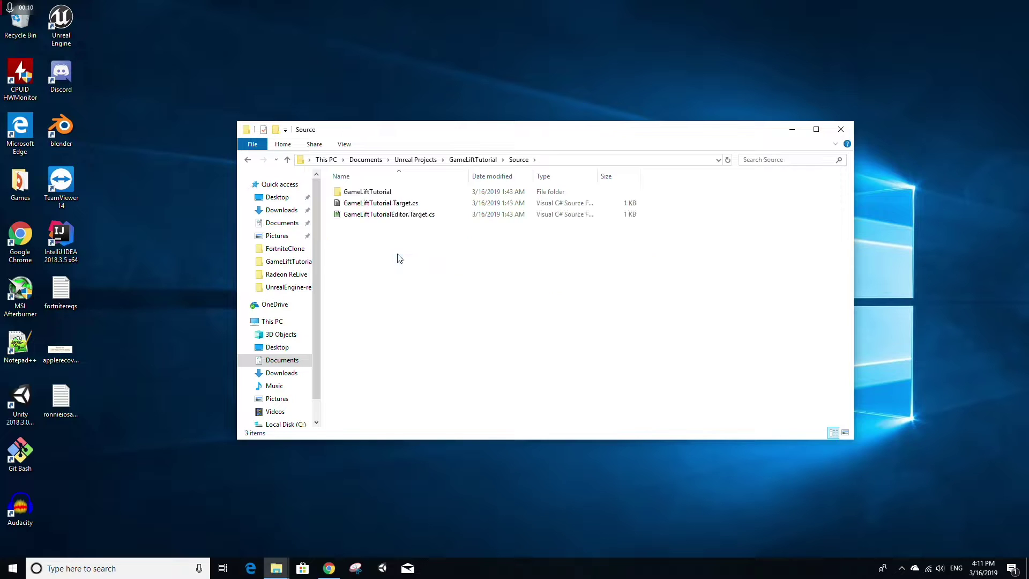
{"action": "left_click", "coordinate": [420, 217]}
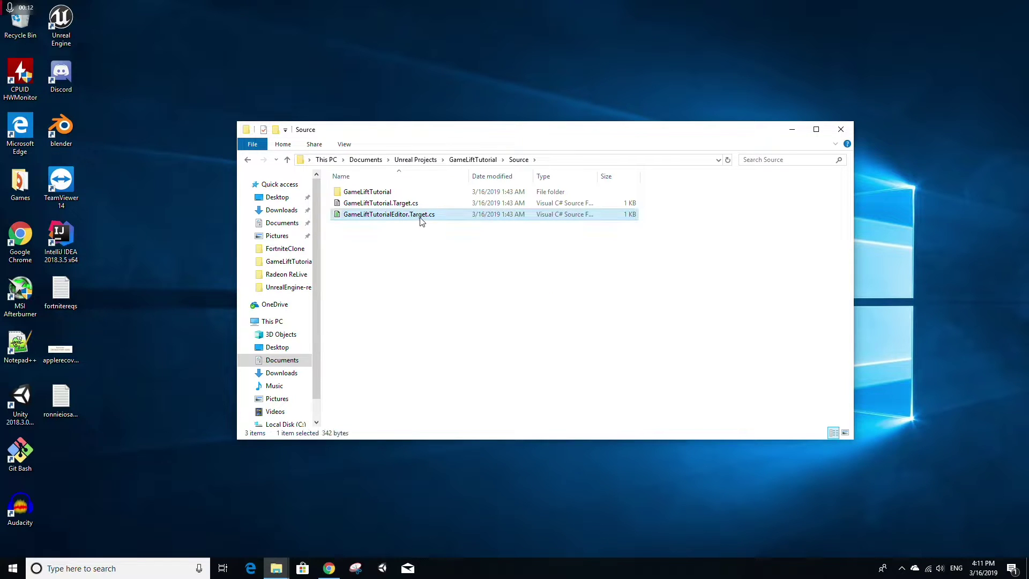
{"action": "right_click", "coordinate": [421, 221]}
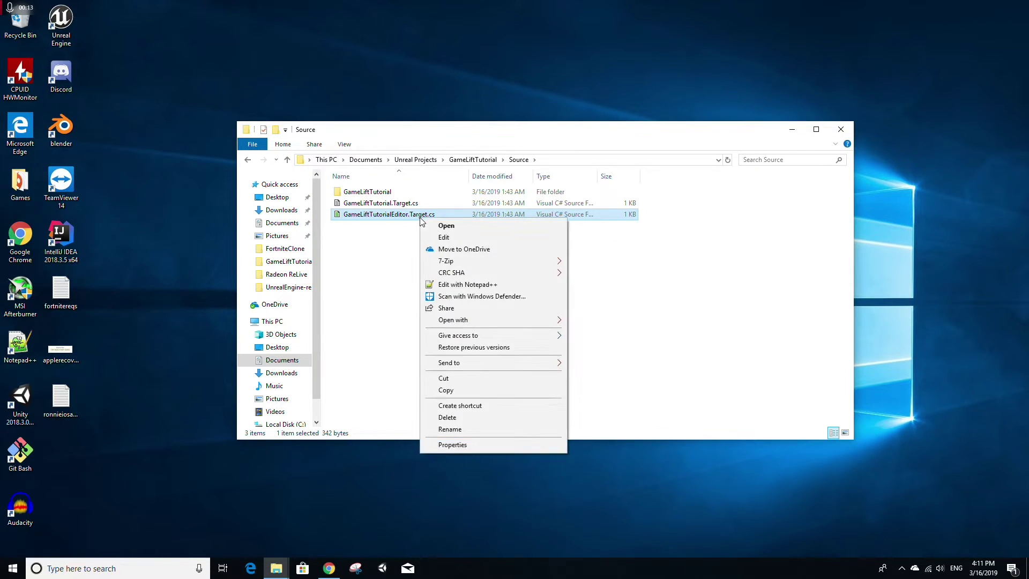
{"action": "left_click", "coordinate": [472, 392]}
{"action": "right_click", "coordinate": [436, 268]}
{"action": "left_click", "coordinate": [469, 356]}
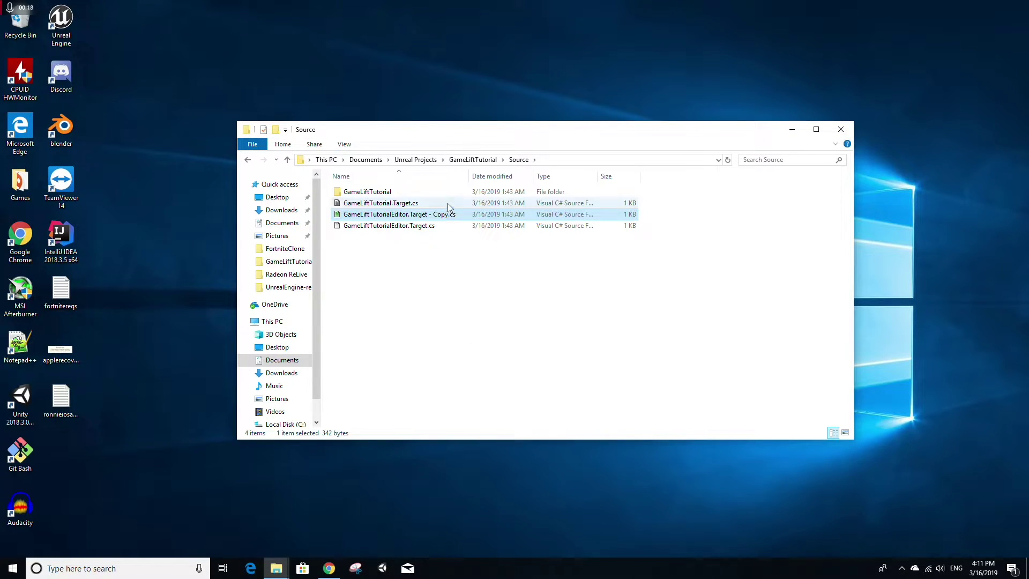
Rename the copied target file as GameLiftTutorialServer.Target.cs
{"action": "right_click", "coordinate": [452, 216]}
{"action": "left_click", "coordinate": [516, 422]}
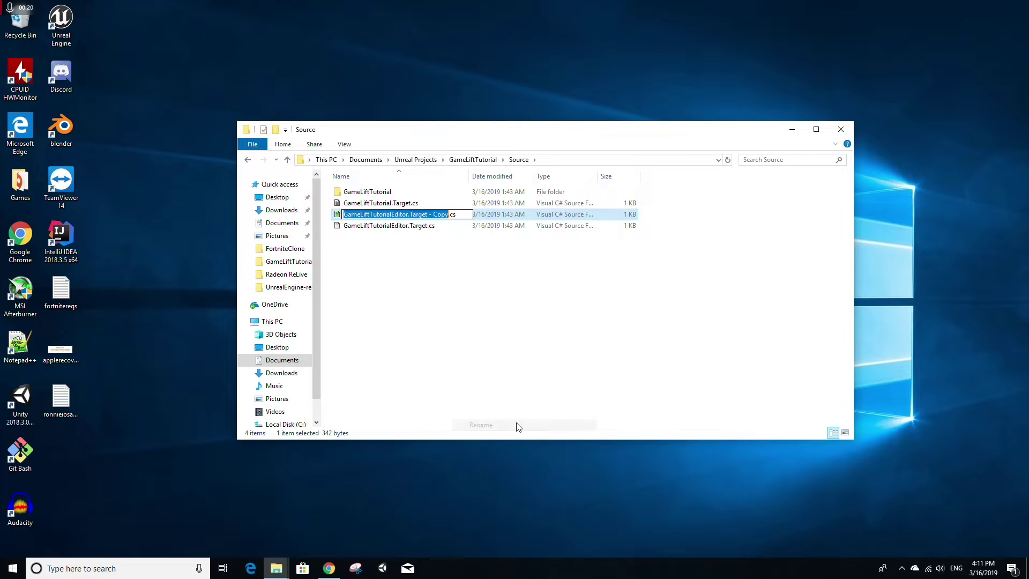
{"action": "key", "text": "Right"}
{"action": "key", "text": "BackSpace"}
{"action": "key", "text": "BackSpace"}
{"action": "key", "text": "BackSpace"}
{"action": "key", "text": "BackSpace"}
{"action": "key", "text": "BackSpace"}
{"action": "key", "text": "BackSpace"}
{"action": "key", "text": "BackSpace"}
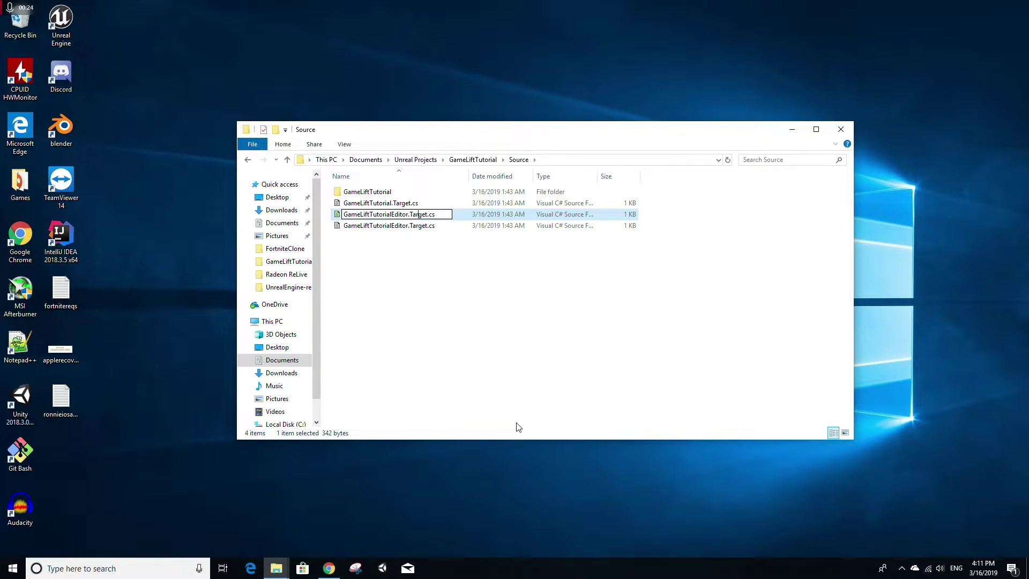
{"action": "key", "text": "BackSpace"}
{"action": "key", "text": "BackSpace"}
{"action": "key", "text": "BackSpace"}
{"action": "key", "text": "BackSpace"}
{"action": "key", "text": "BackSpace"}
{"action": "key", "text": "BackSpace"}
{"action": "type", "text": "Server"}
{"action": "key", "text": "Return"}
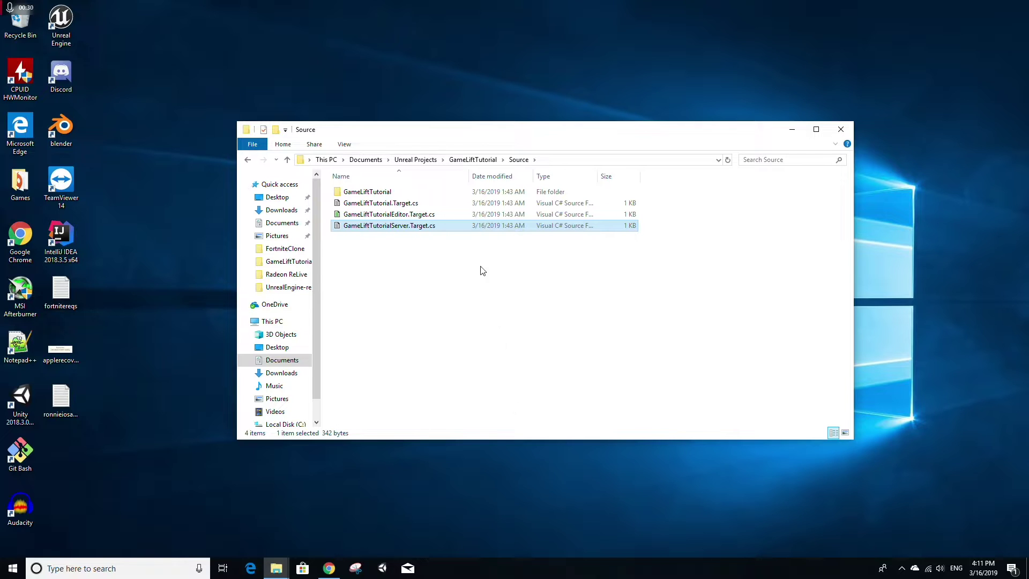
Open GameLiftTutorialServer.Target.cs in Visual Studio and rename its class declaration to GameLiftTutorialServerTarget
{"action": "double_click", "coordinate": [459, 226]}
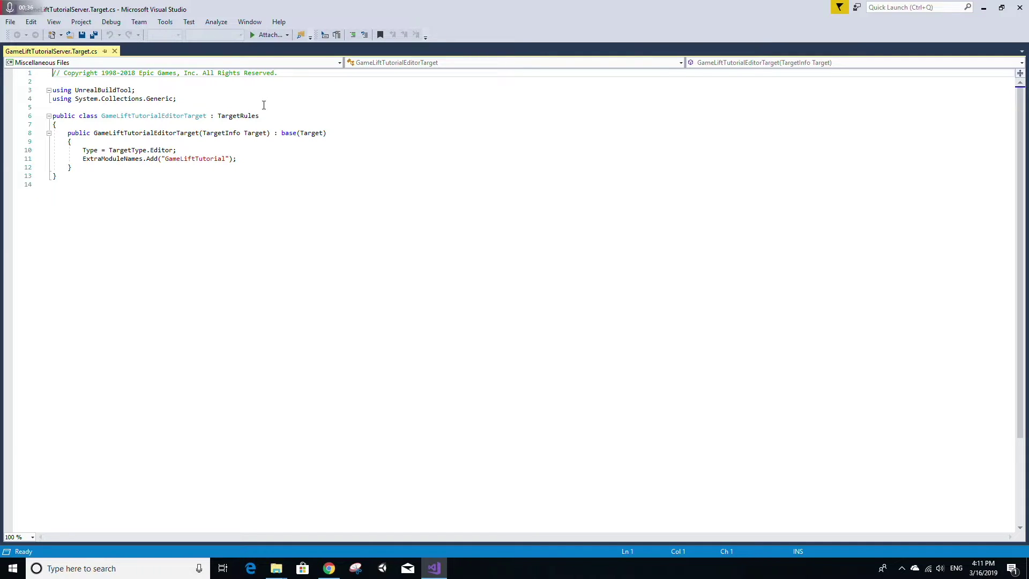
{"action": "left_click_drag", "start_coordinate": [202, 100], "coordinate": [52, 90]}
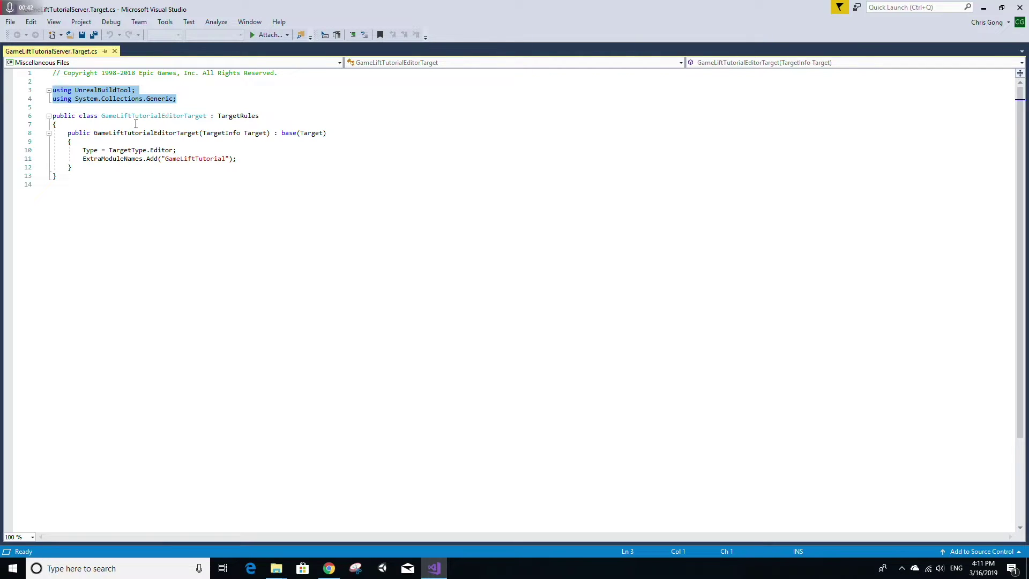
{"action": "left_click_drag", "start_coordinate": [184, 116], "coordinate": [161, 116]}
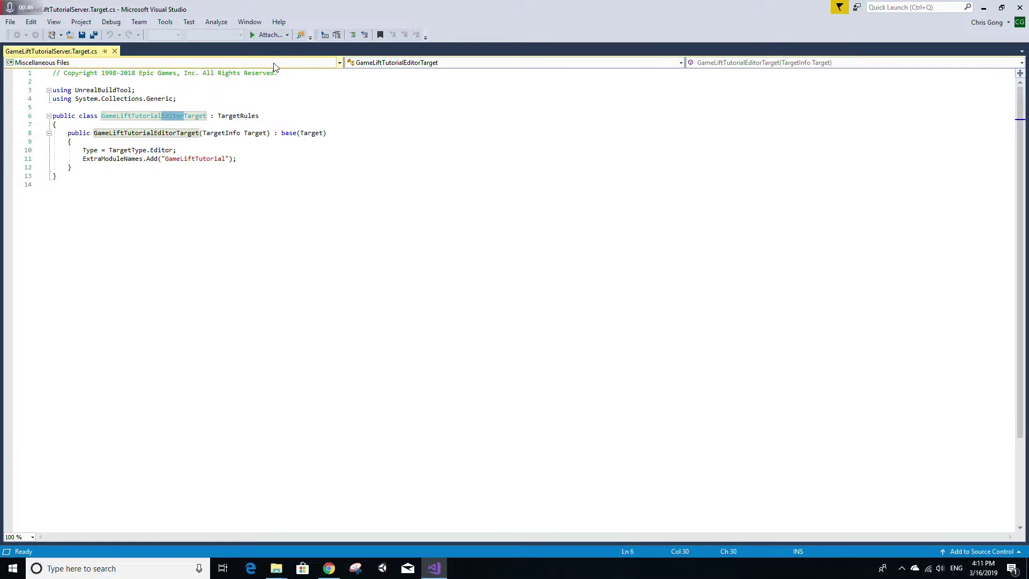
{"action": "type", "text": "Server"}
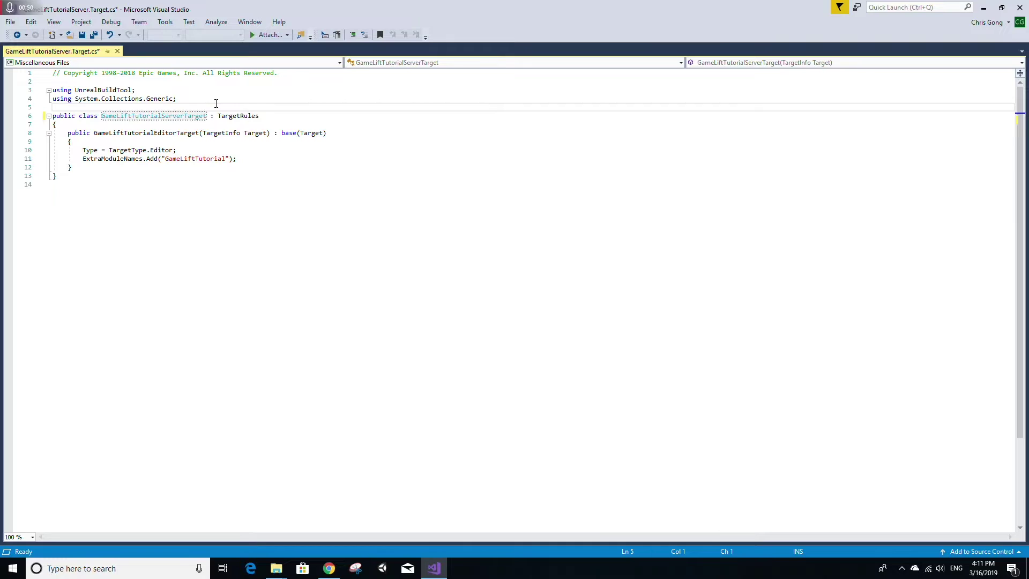
Add the attribute [SupportedPlatforms(UnrealPlatformClass.Server)] on a new line directly above the class declaration
{"action": "key", "text": "ctrl+Return"}
{"action": "type", "text": "["}
{"action": "type", "text": "Sup"}
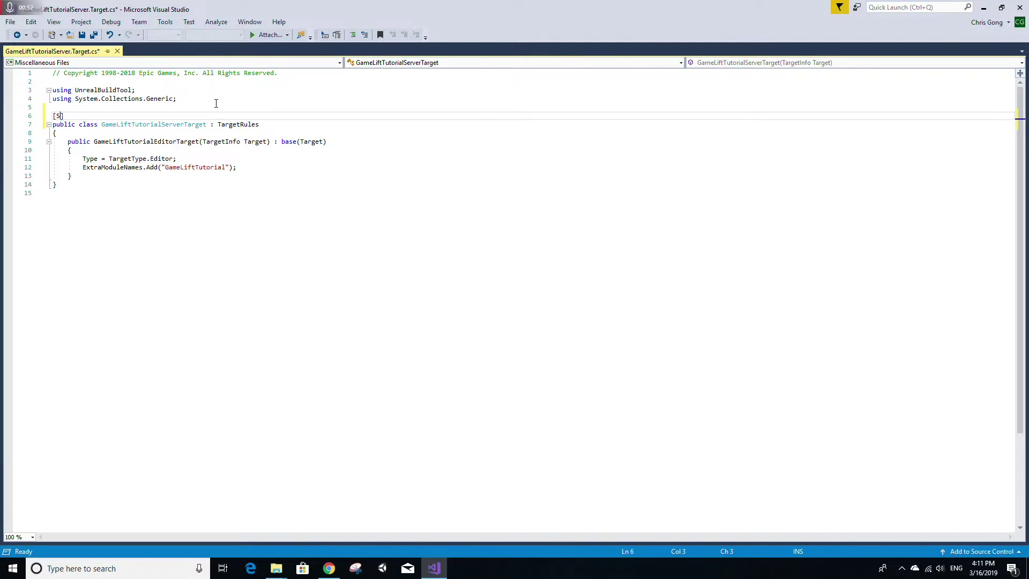
{"action": "type", "text": "portedplatf"}
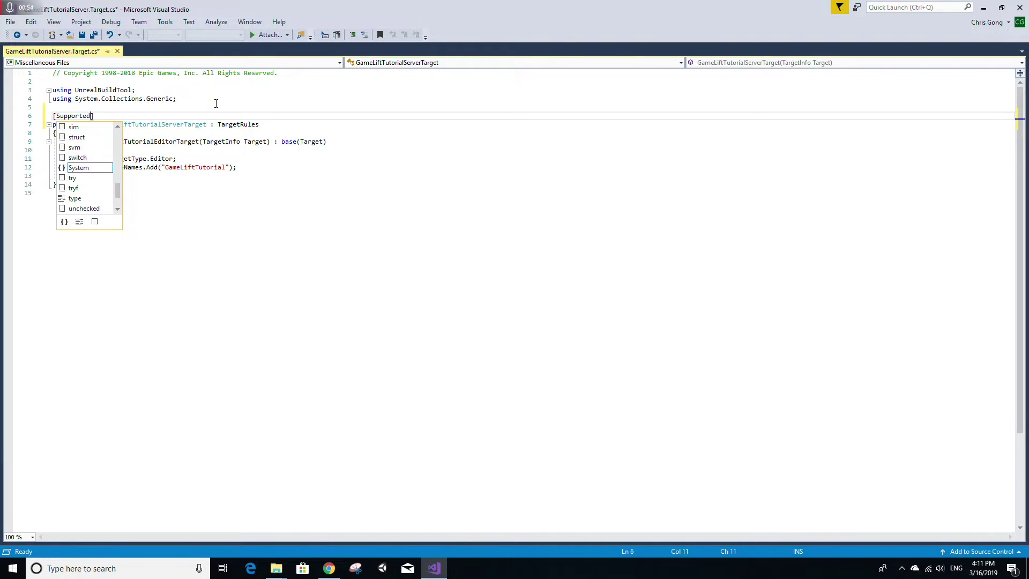
{"action": "key", "text": "BackSpace"}
{"action": "key", "text": "BackSpace"}
{"action": "key", "text": "BackSpace"}
{"action": "key", "text": "BackSpace"}
{"action": "key", "text": "BackSpace"}
{"action": "type", "text": "Platforms(Unreal"}
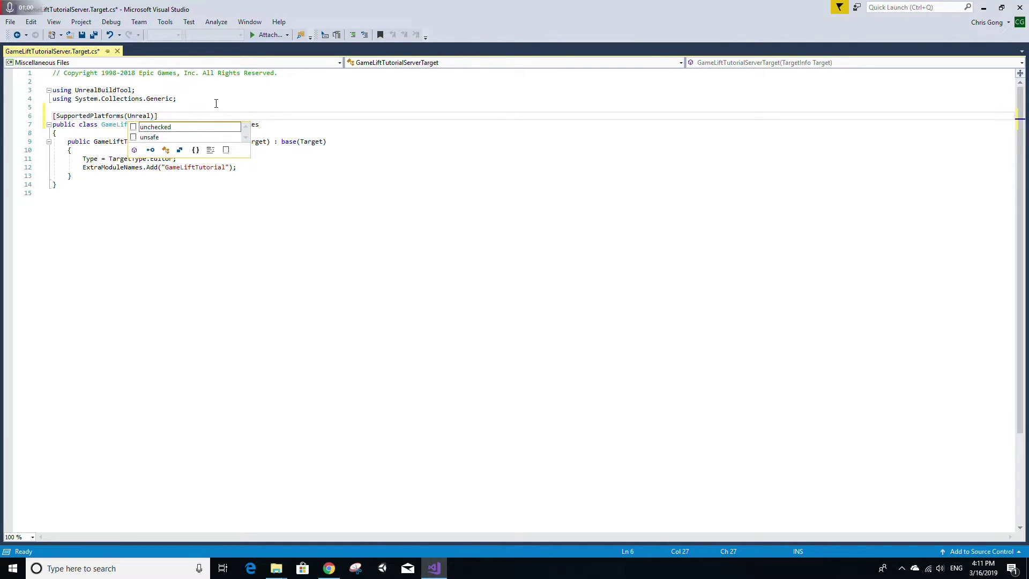
{"action": "type", "text": "Platform"}
{"action": "type", "text": "Class.Serv"}
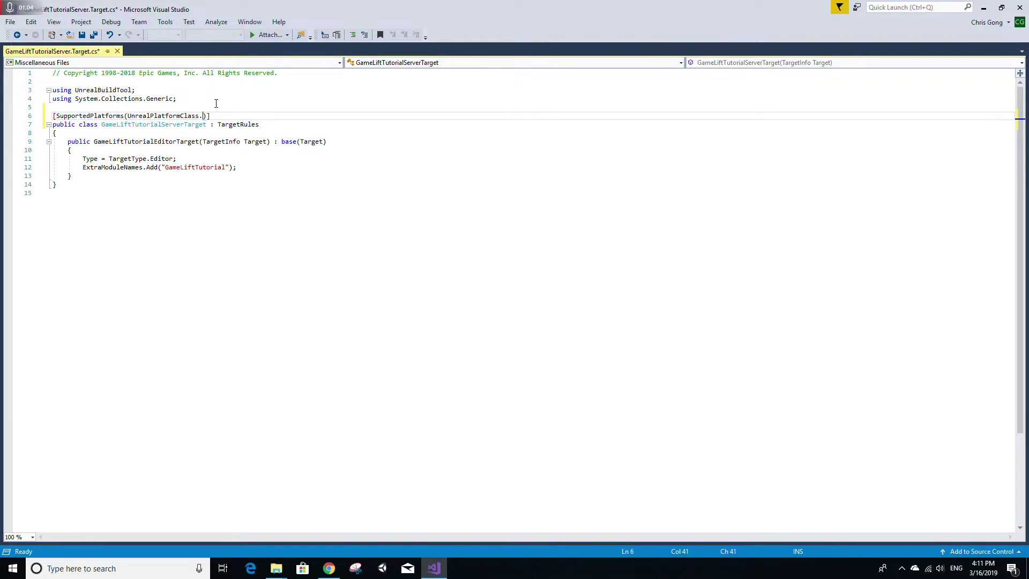
{"action": "type", "text": "er"}
{"action": "key", "text": "End"}
Rename the constructor to GameLiftTutorialServerTarget, set Type to TargetType.Server, and save and close the file
{"action": "left_click_drag", "start_coordinate": [177, 142], "coordinate": [154, 142]}
{"action": "type", "text": "Server"}
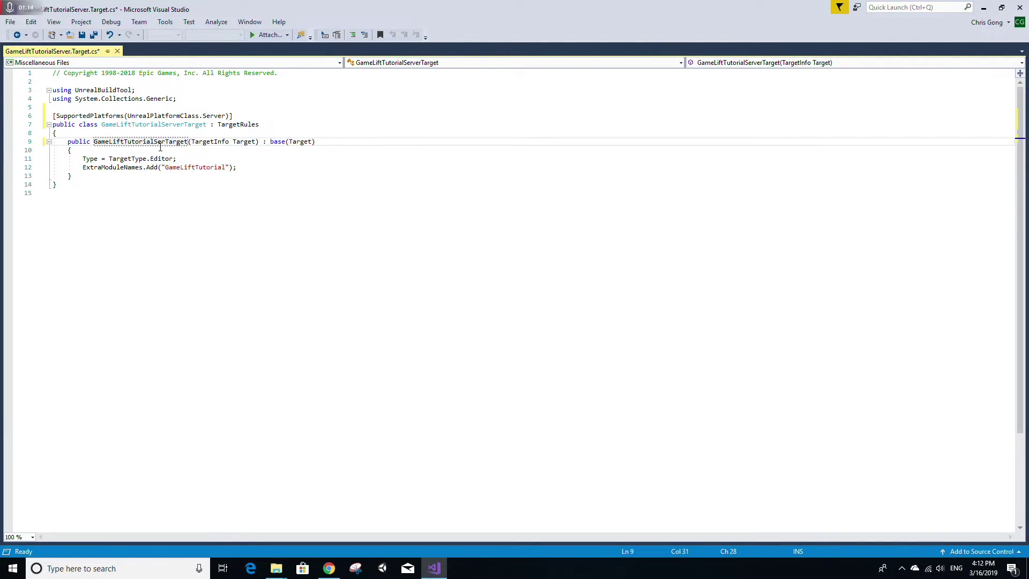
{"action": "double_click", "coordinate": [164, 160]}
{"action": "type", "text": "Server"}
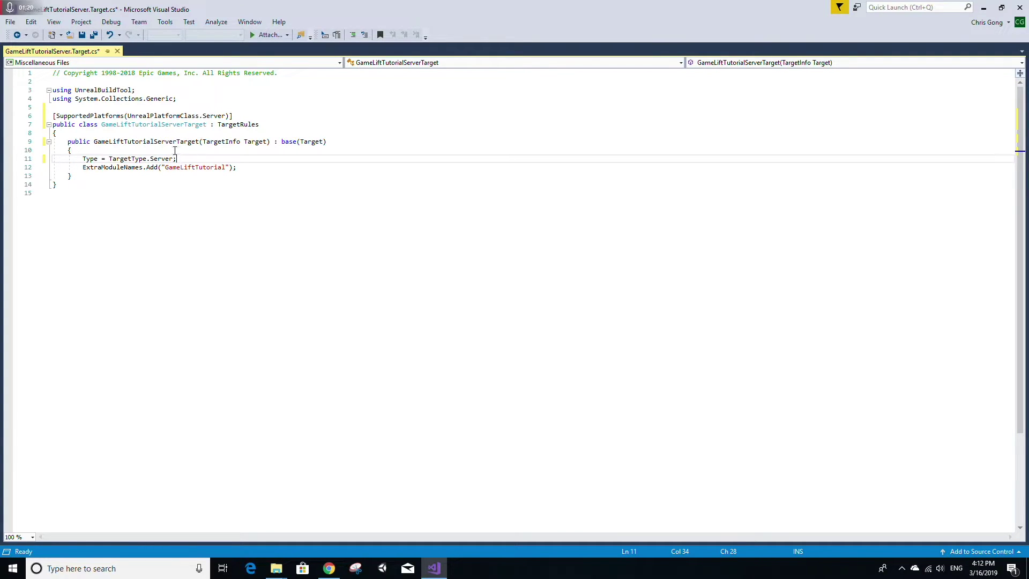
{"action": "key", "text": "ctrl+s"}
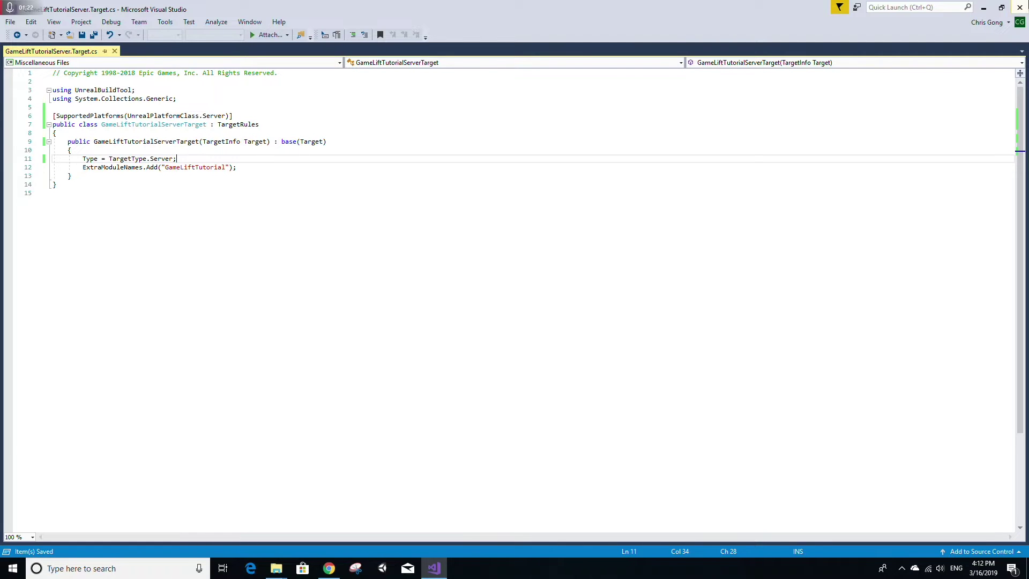
{"action": "left_click", "coordinate": [1019, 7]}
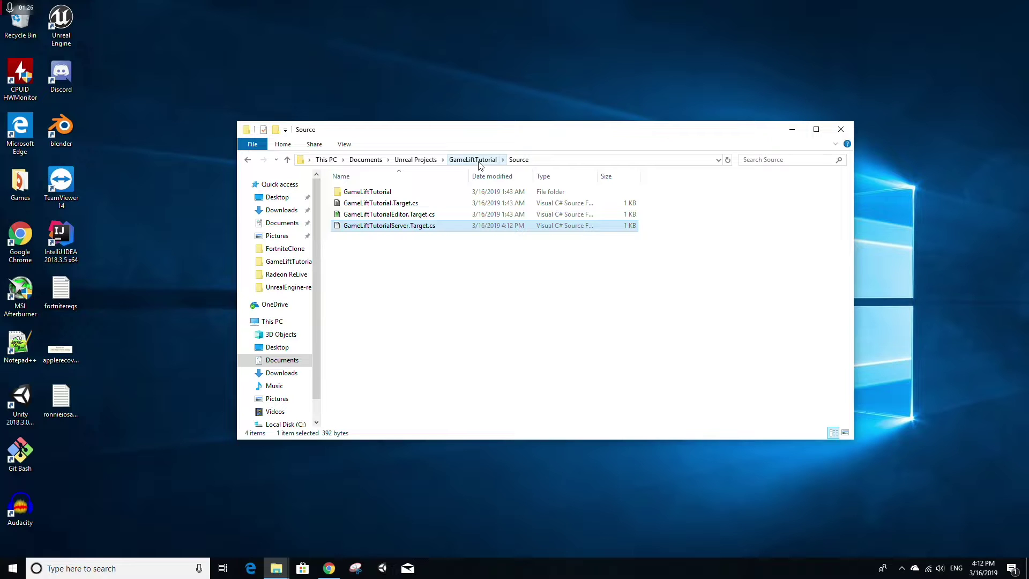
Switch the GameLiftTutorial Unreal project file to the UnrealEngine-release source build, and rebuild its GameLiftTutorial module
{"action": "left_click", "coordinate": [473, 160]}
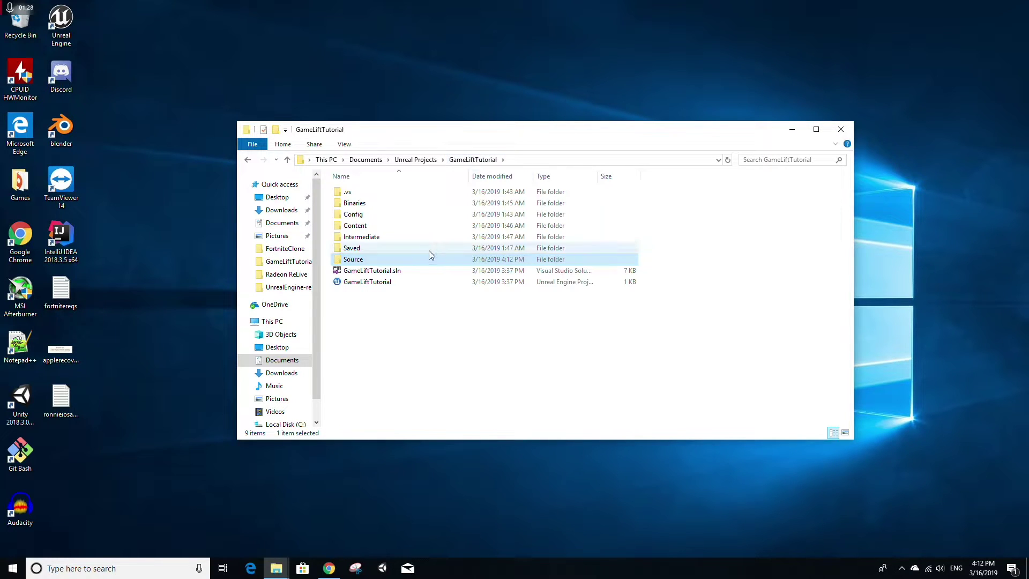
{"action": "left_click", "coordinate": [416, 283]}
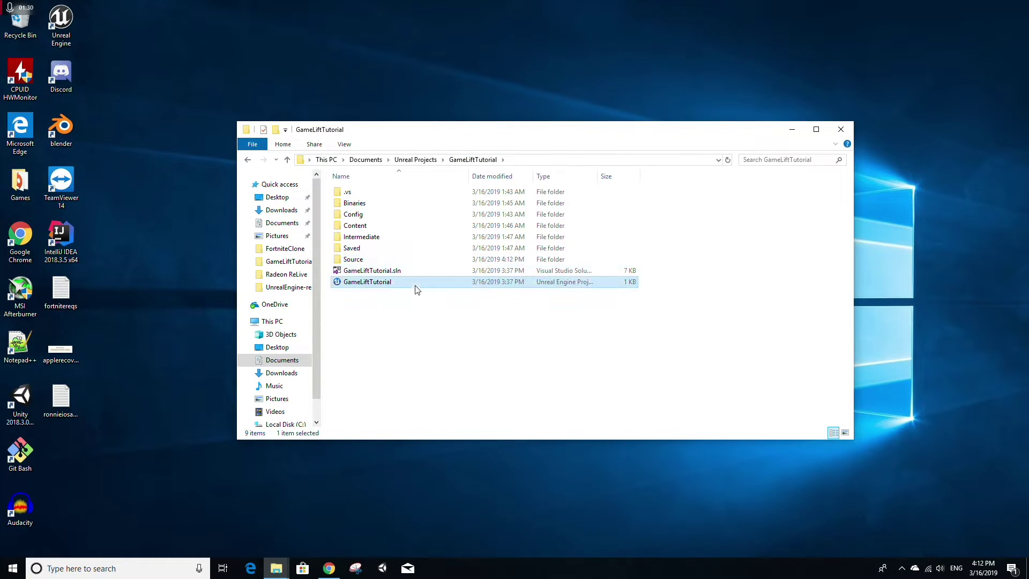
{"action": "right_click", "coordinate": [415, 285]}
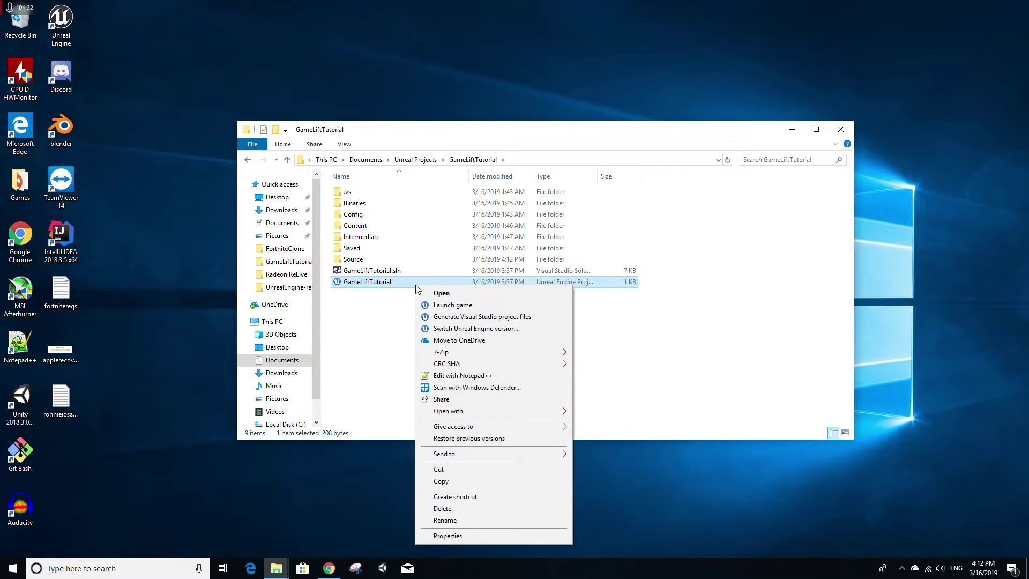
{"action": "left_click", "coordinate": [484, 330]}
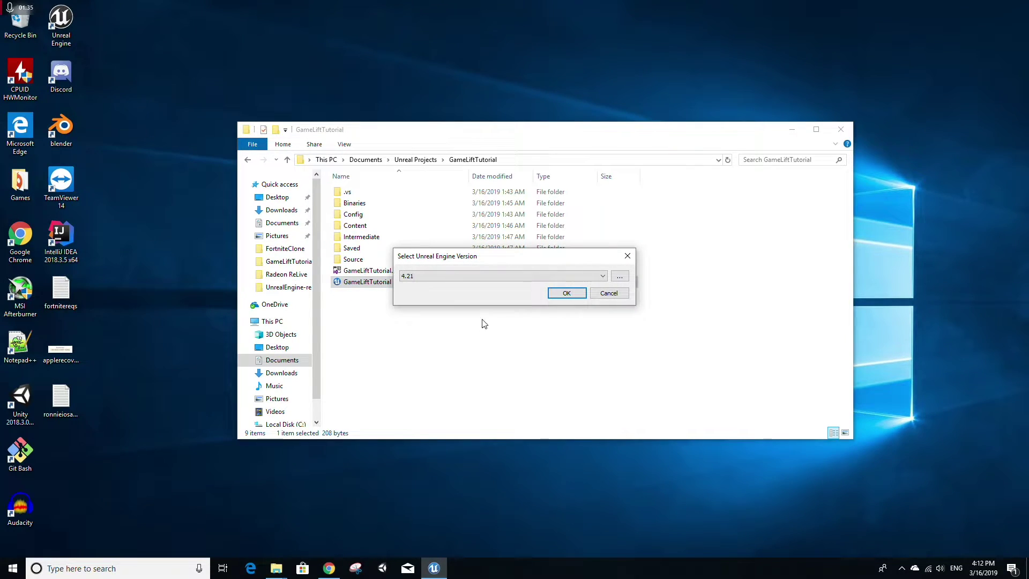
{"action": "left_click", "coordinate": [476, 277]}
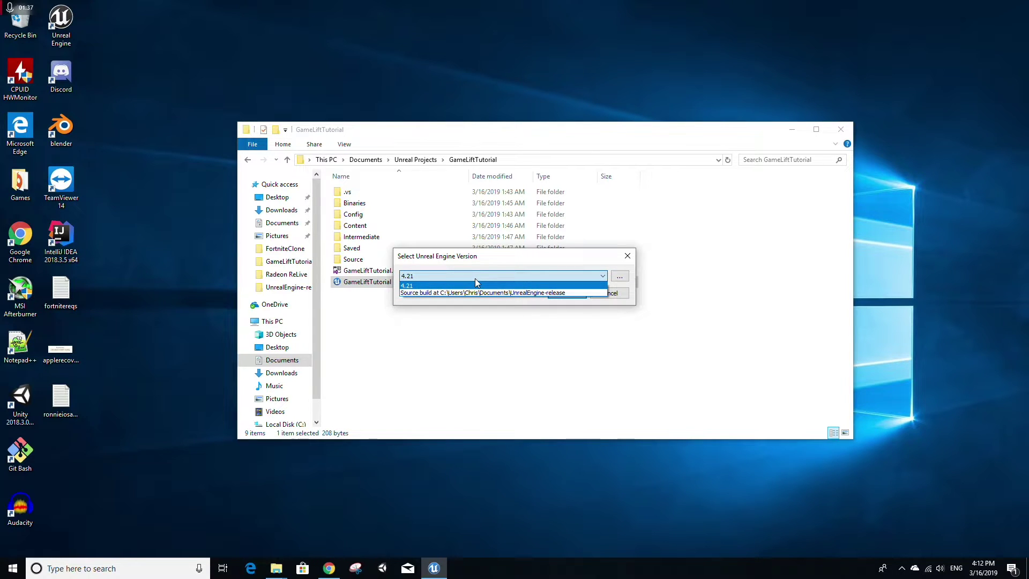
{"action": "left_click", "coordinate": [500, 293]}
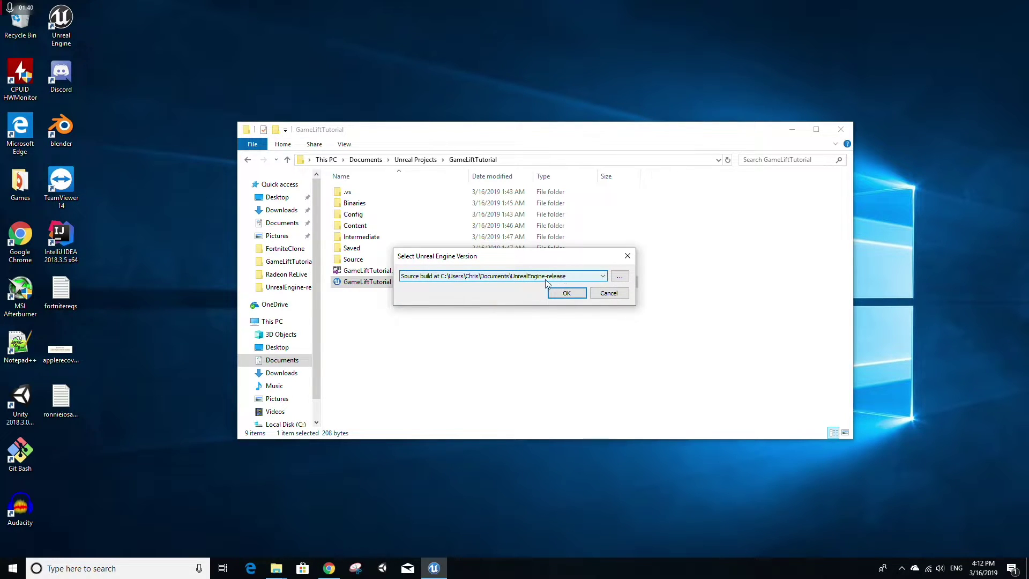
{"action": "left_click", "coordinate": [622, 279]}
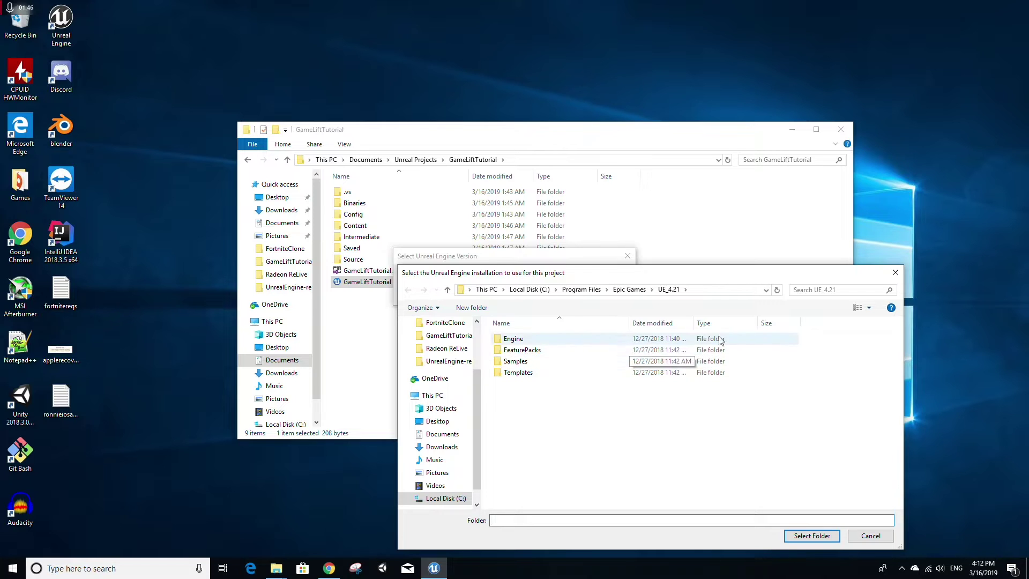
{"action": "left_click", "coordinate": [895, 273]}
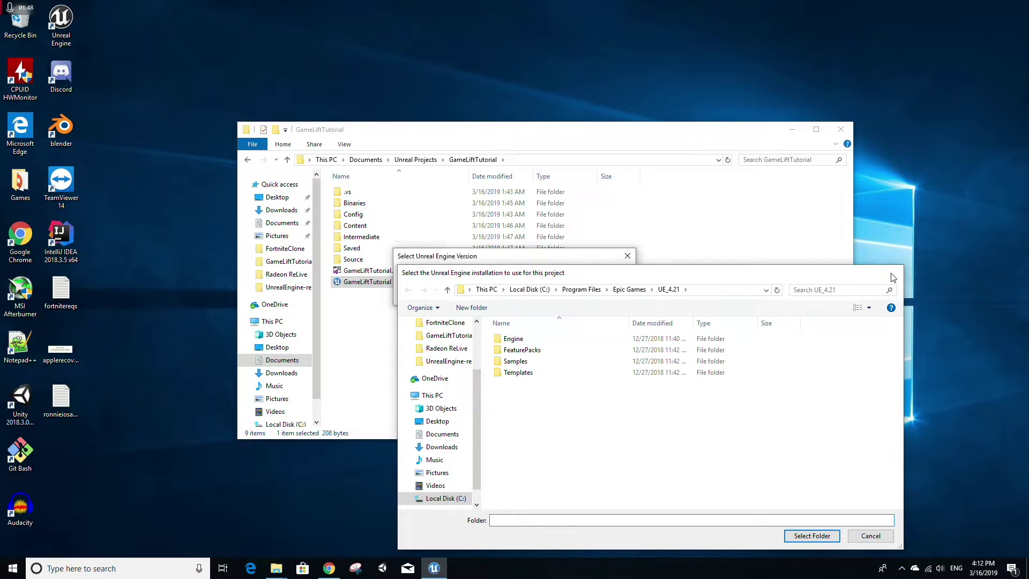
{"action": "left_click", "coordinate": [561, 293]}
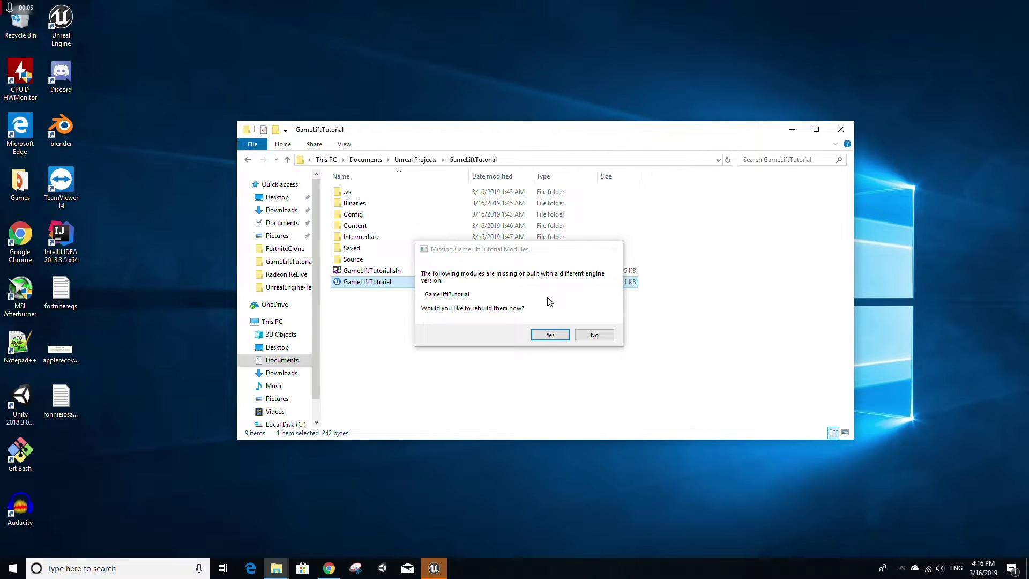
{"action": "left_click", "coordinate": [550, 335]}
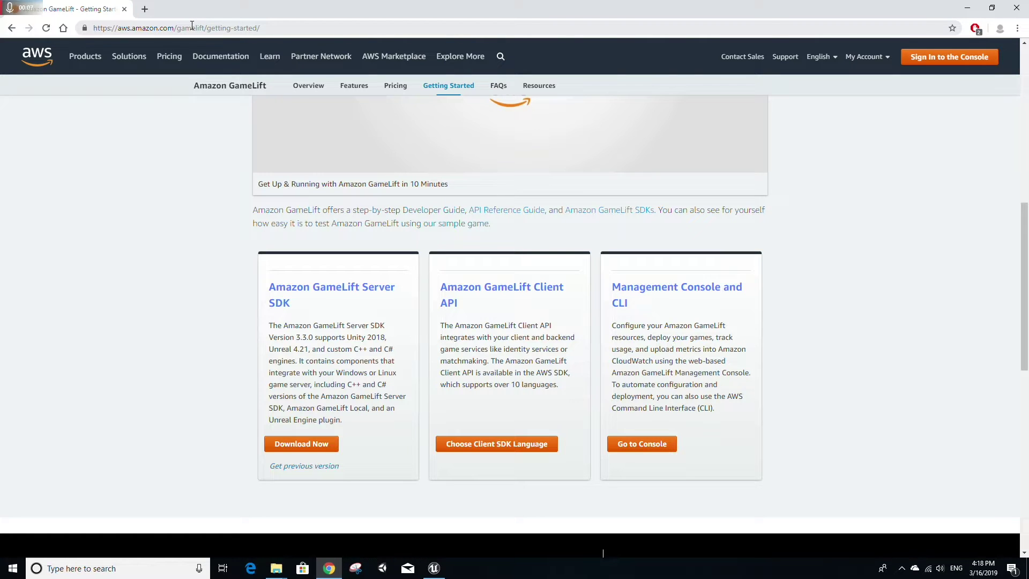
Download the Amazon GameLift Server SDK from the GameLift Getting Started page
{"action": "scroll", "coordinate": [321, 268], "scroll_direction": "up", "scroll_amount": 8}
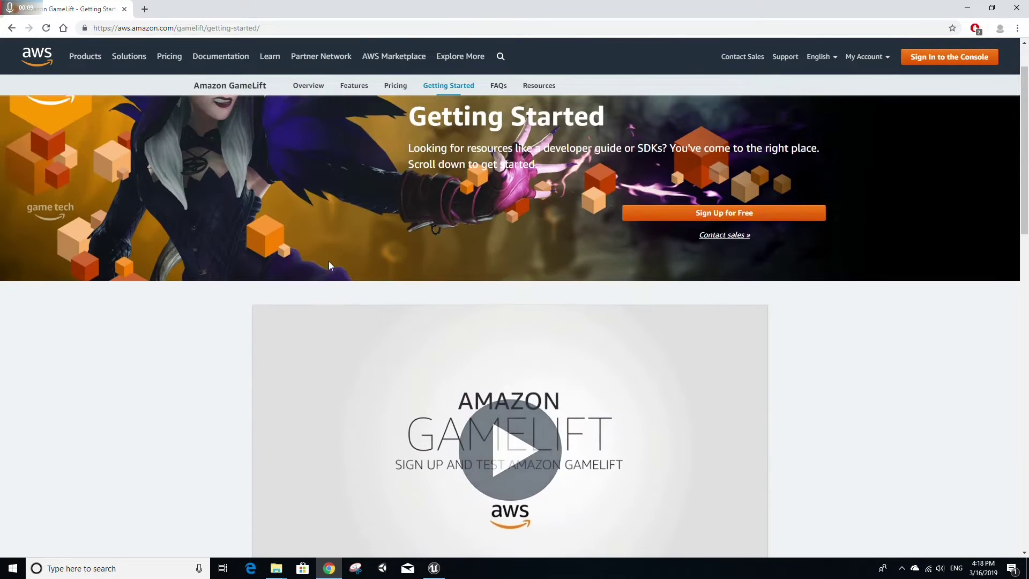
{"action": "scroll", "coordinate": [329, 261], "scroll_direction": "down", "scroll_amount": 10}
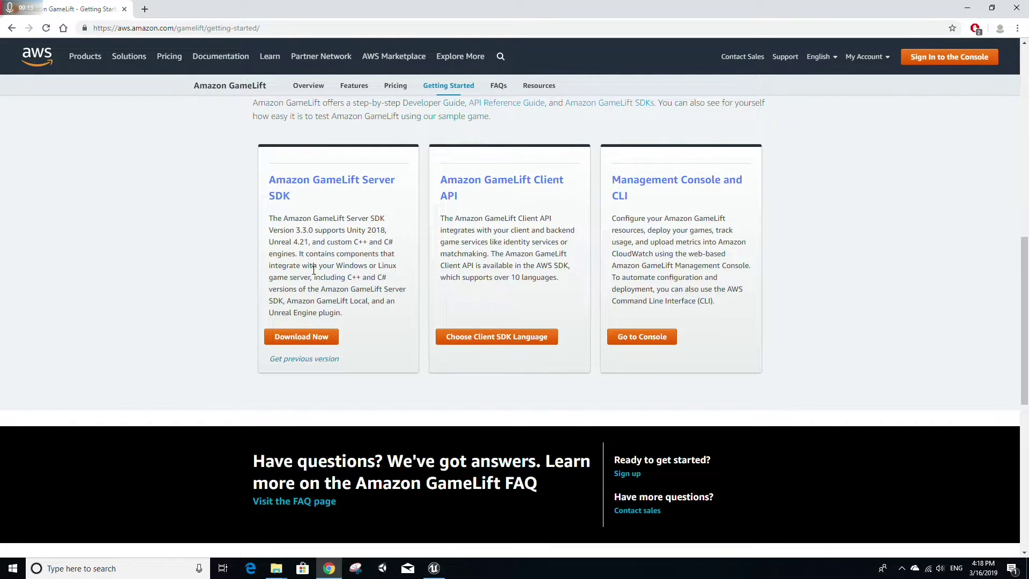
{"action": "left_click", "coordinate": [307, 337]}
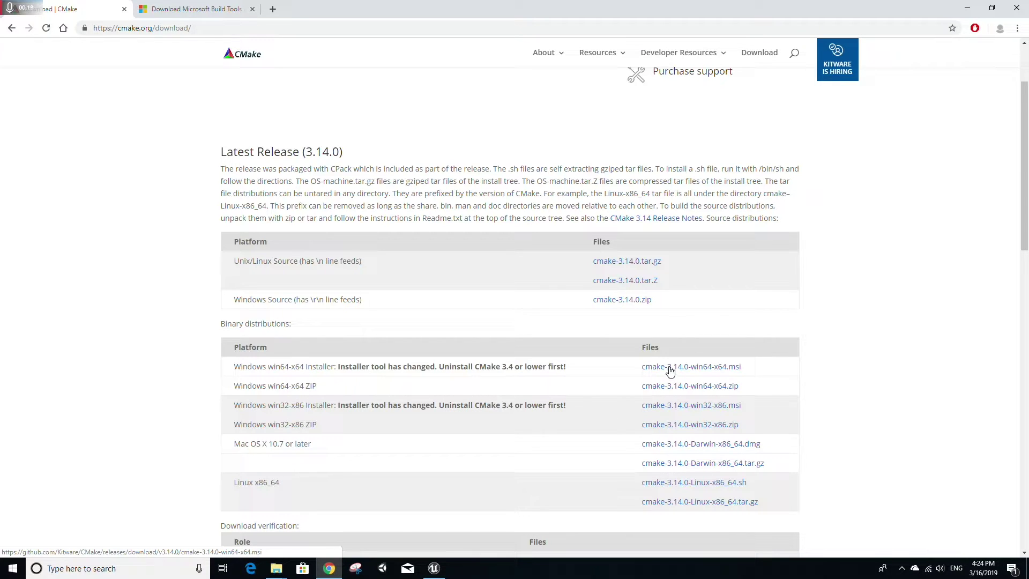
View the Microsoft Build Tools 2015 download page and check which version year it offers
{"action": "left_click", "coordinate": [209, 9]}
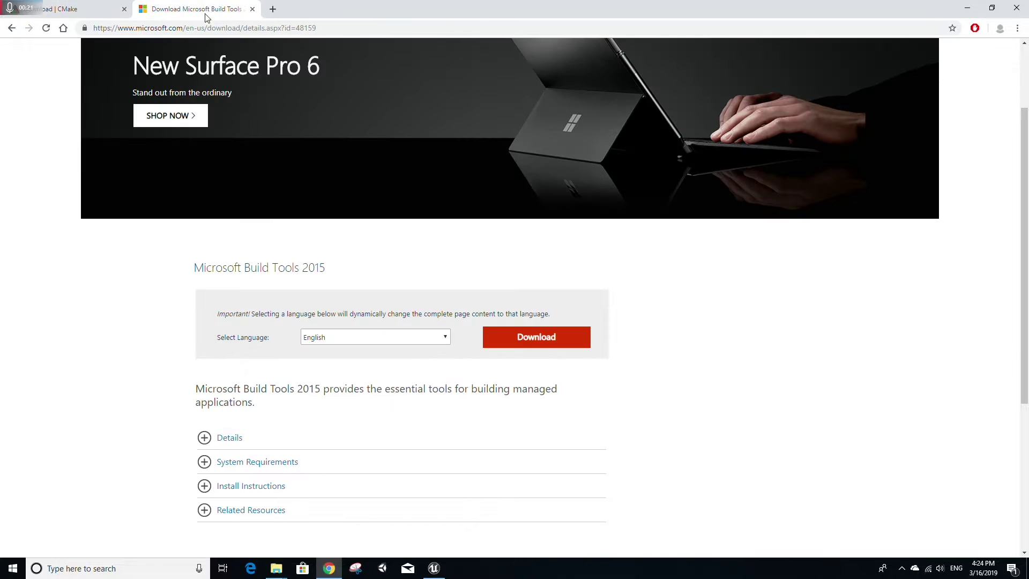
{"action": "scroll", "coordinate": [413, 230], "scroll_direction": "down", "scroll_amount": 1}
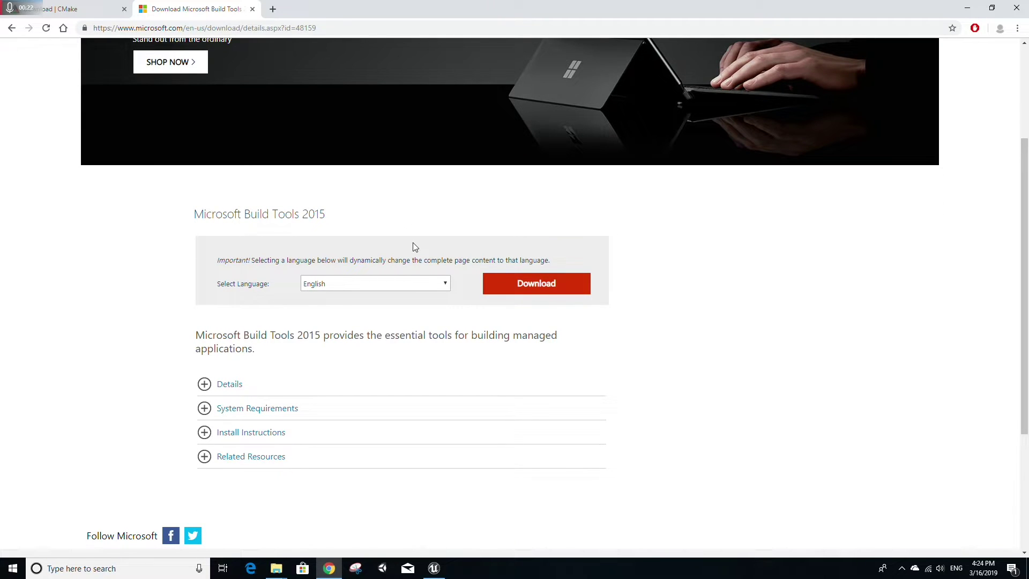
{"action": "left_click_drag", "start_coordinate": [303, 215], "coordinate": [332, 213]}
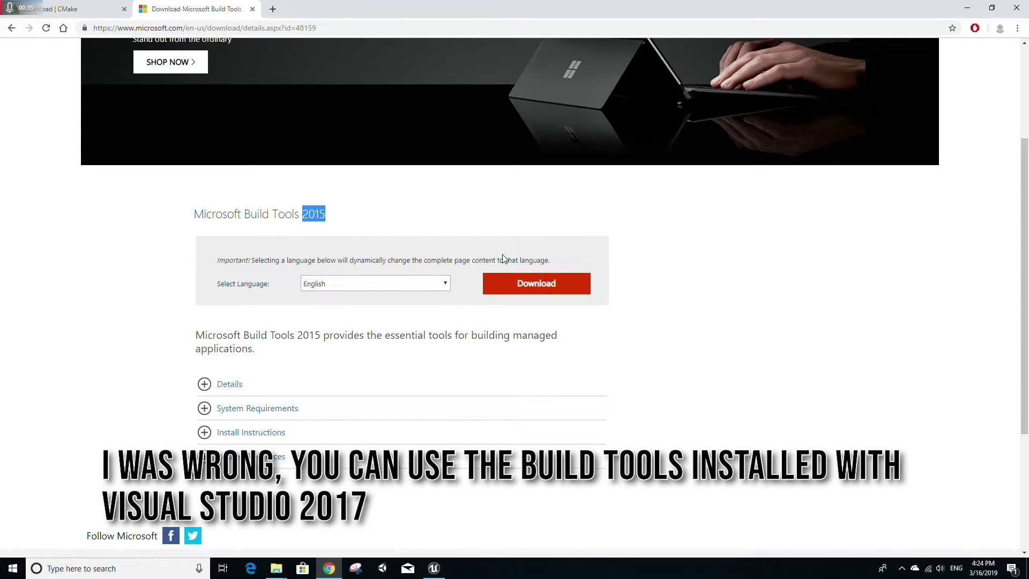
Open the Windows environment variables and review the user Path variable's entries for MSBuild and CMake
{"action": "left_click", "coordinate": [134, 569]}
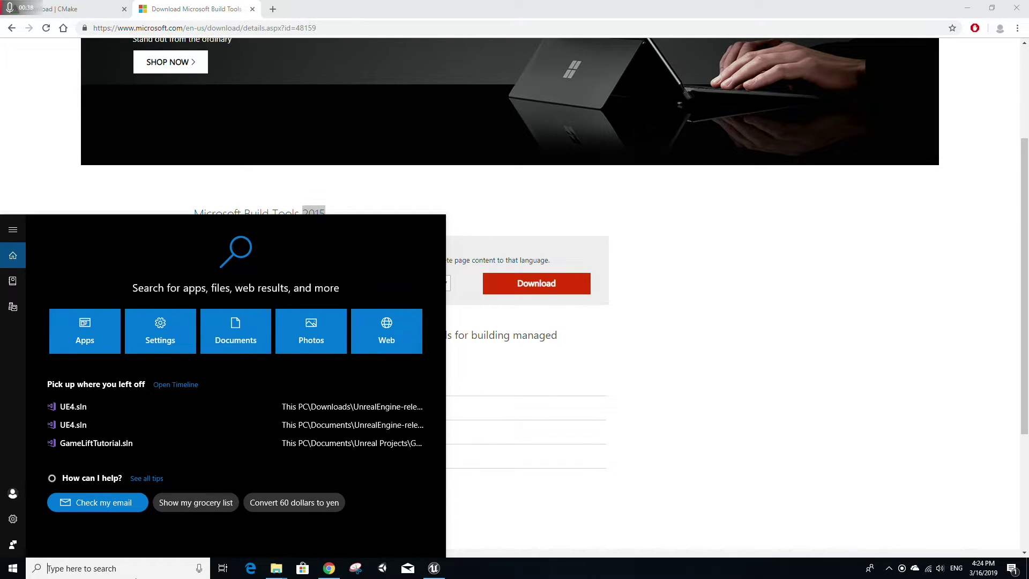
{"action": "type", "text": "environm"}
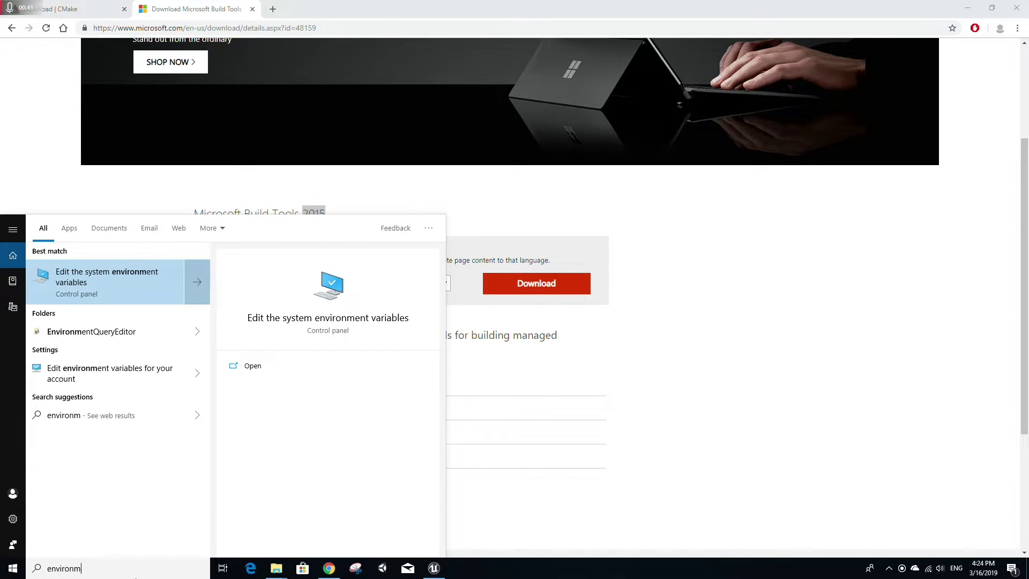
{"action": "left_click", "coordinate": [121, 275]}
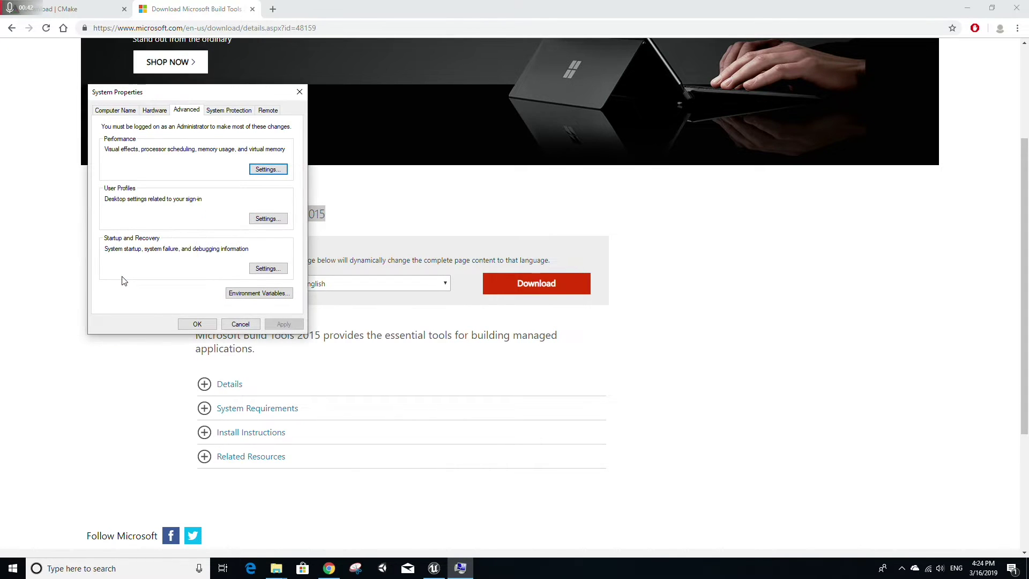
{"action": "left_click", "coordinate": [252, 293]}
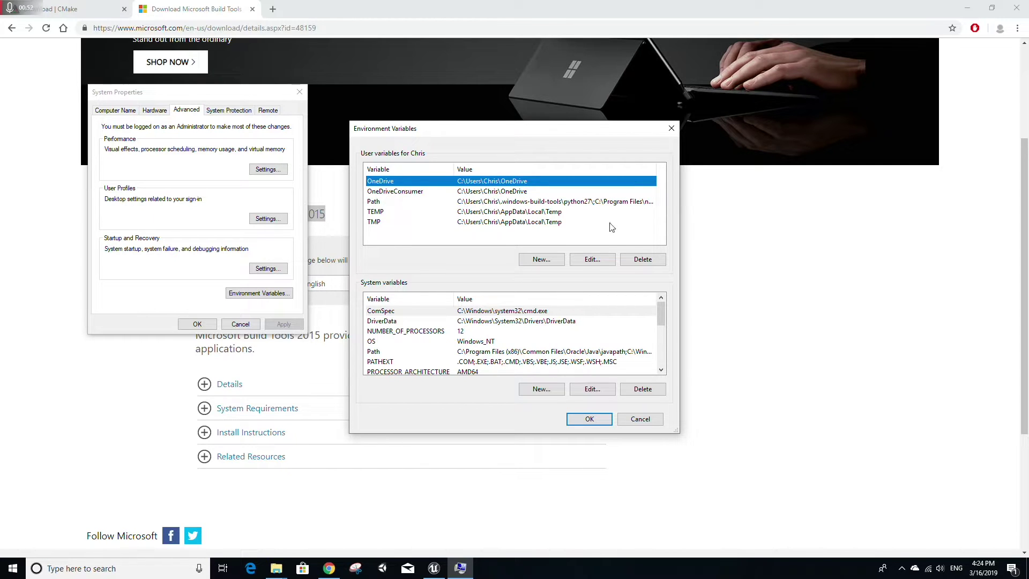
{"action": "left_click", "coordinate": [493, 202]}
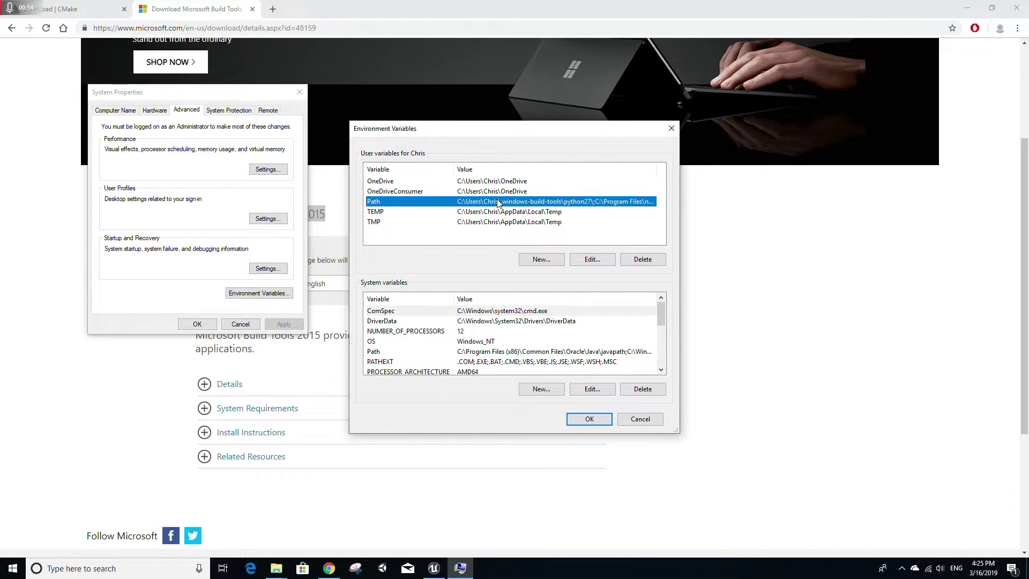
{"action": "left_click", "coordinate": [591, 260]}
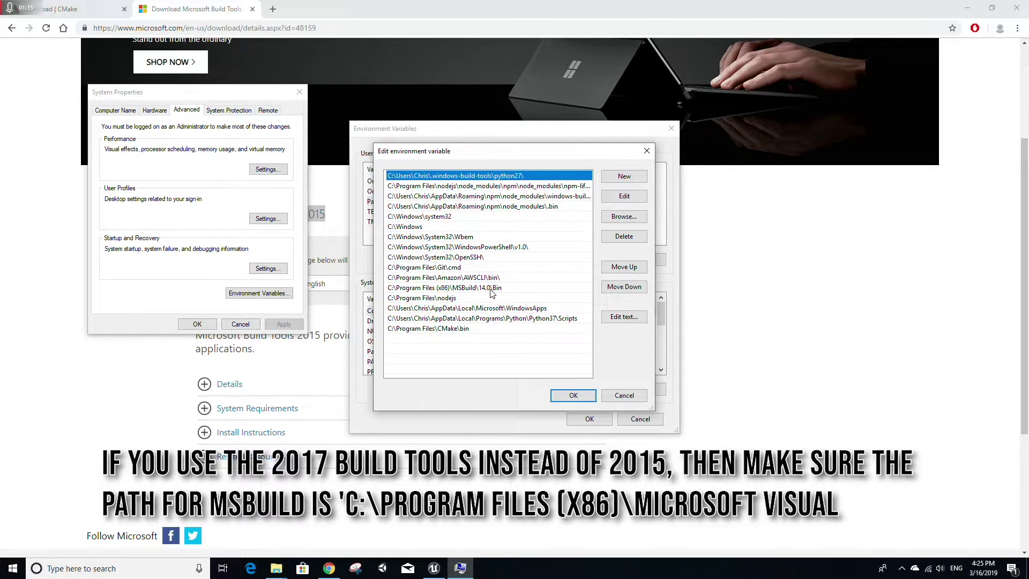
{"action": "left_click", "coordinate": [565, 395]}
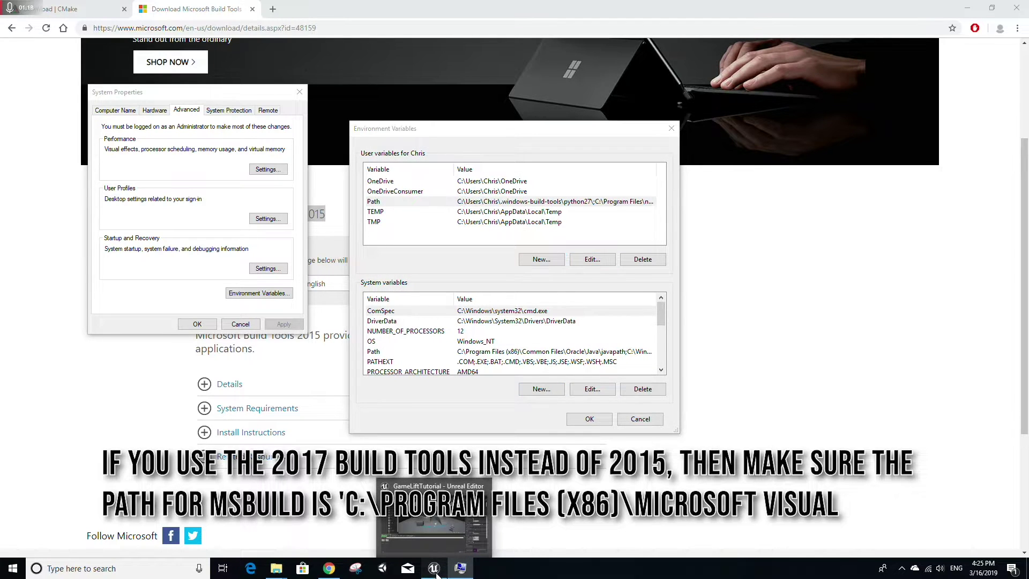
Switch to Unreal Editor, play-test ThirdPersonExampleMap by moving the character forward, and stop the session
{"action": "left_click", "coordinate": [434, 569]}
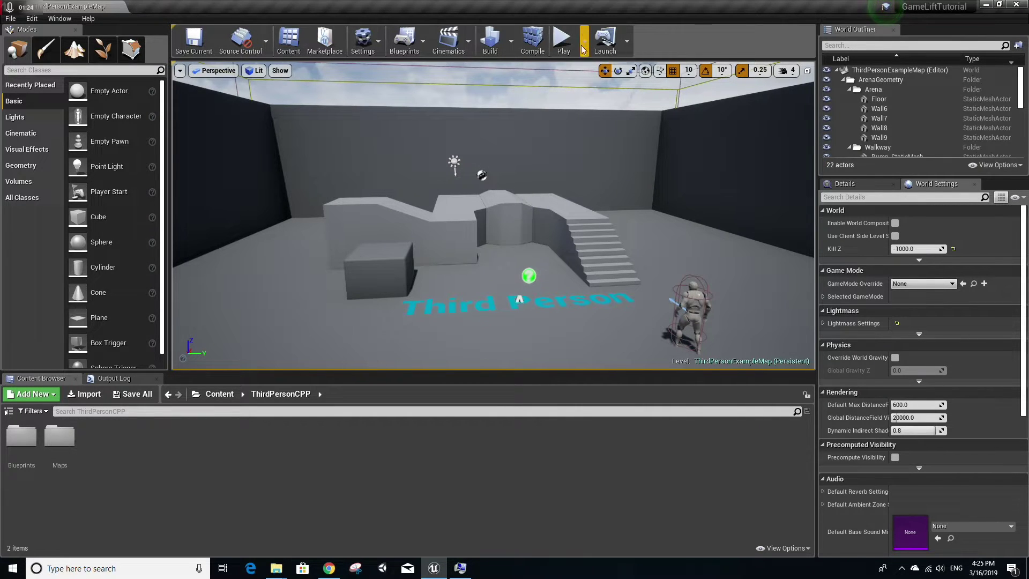
{"action": "left_click", "coordinate": [563, 41]}
{"action": "key", "text": "w"}
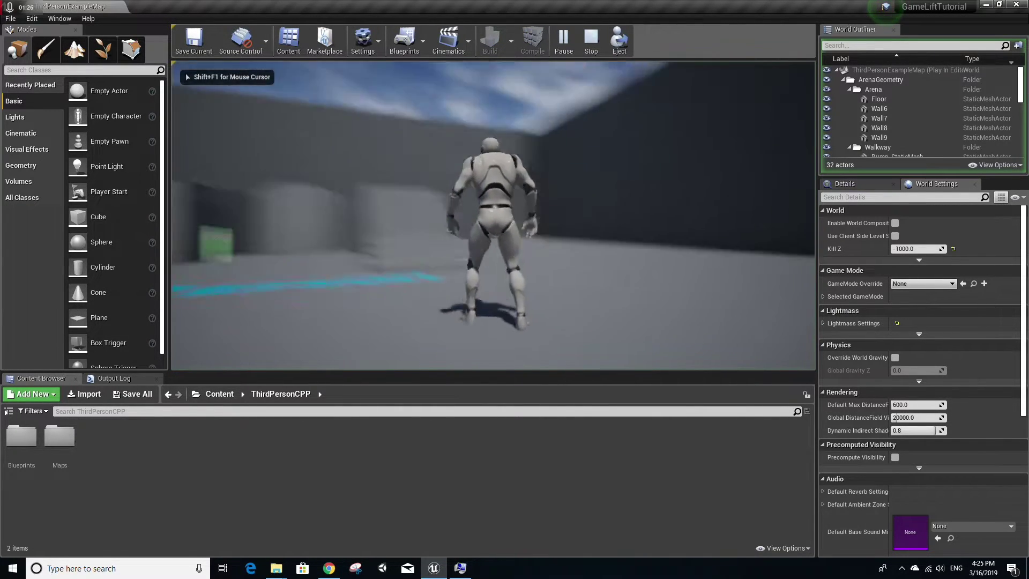
{"action": "key", "text": "Escape"}
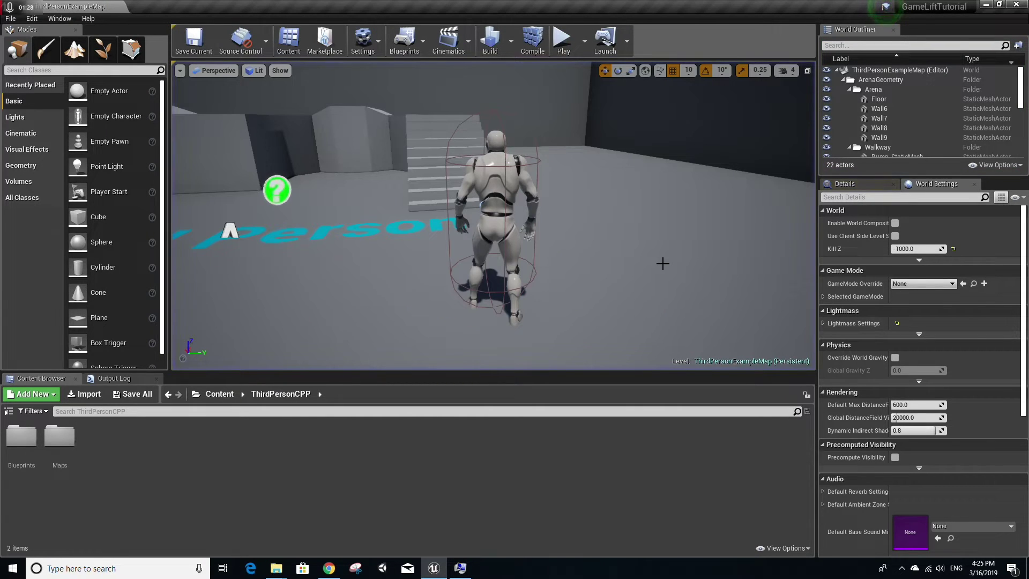
Return to the Environment Variables dialog and add the user variable VCTargetsPath with value C:\Program Files (x86)\MSBuild\Microsoft.Cpp\v4.0\v140
{"action": "left_click", "coordinate": [459, 567]}
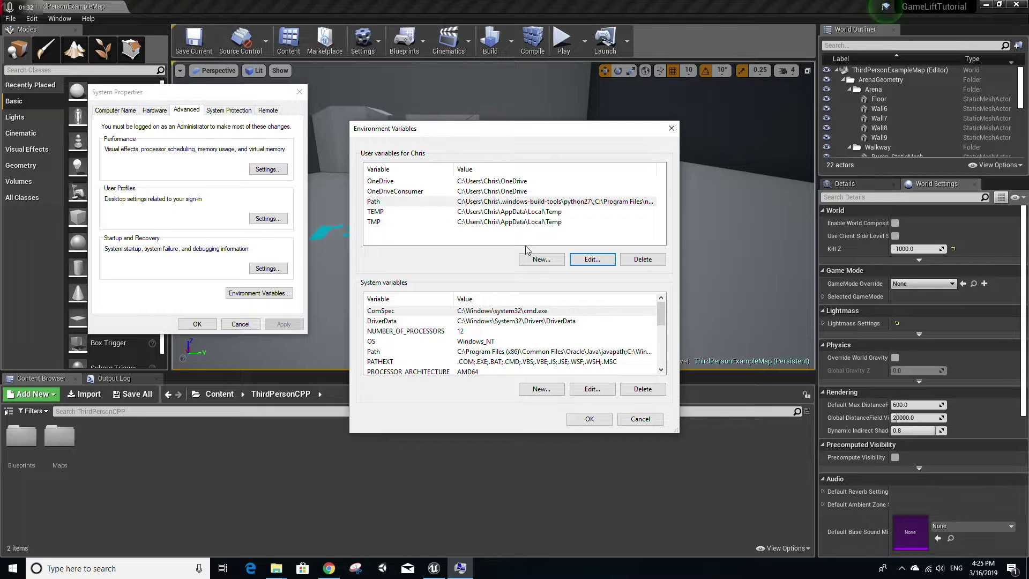
{"action": "left_click", "coordinate": [550, 259]}
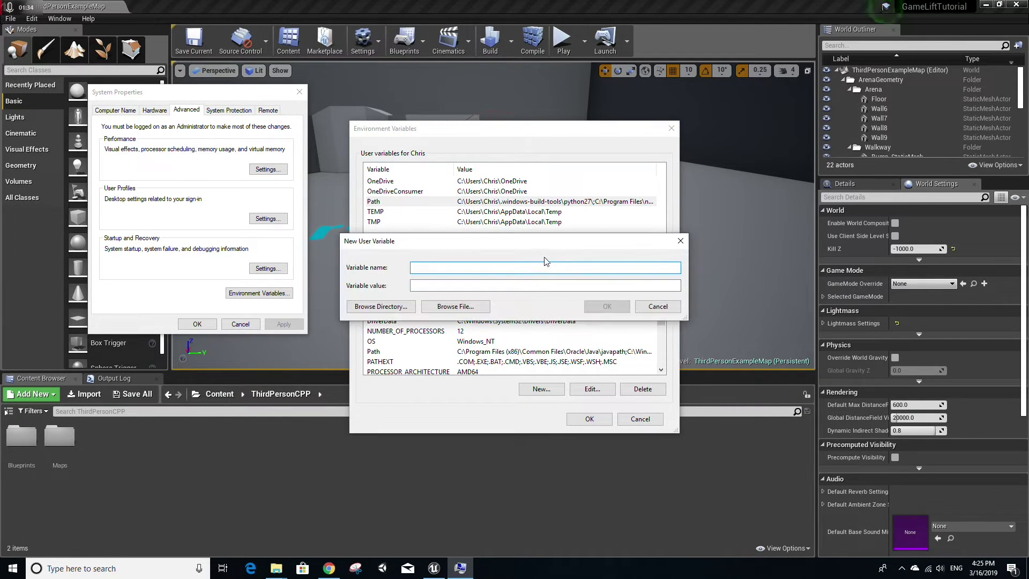
{"action": "type", "text": "VCTargetsPath"}
{"action": "left_click", "coordinate": [433, 289]}
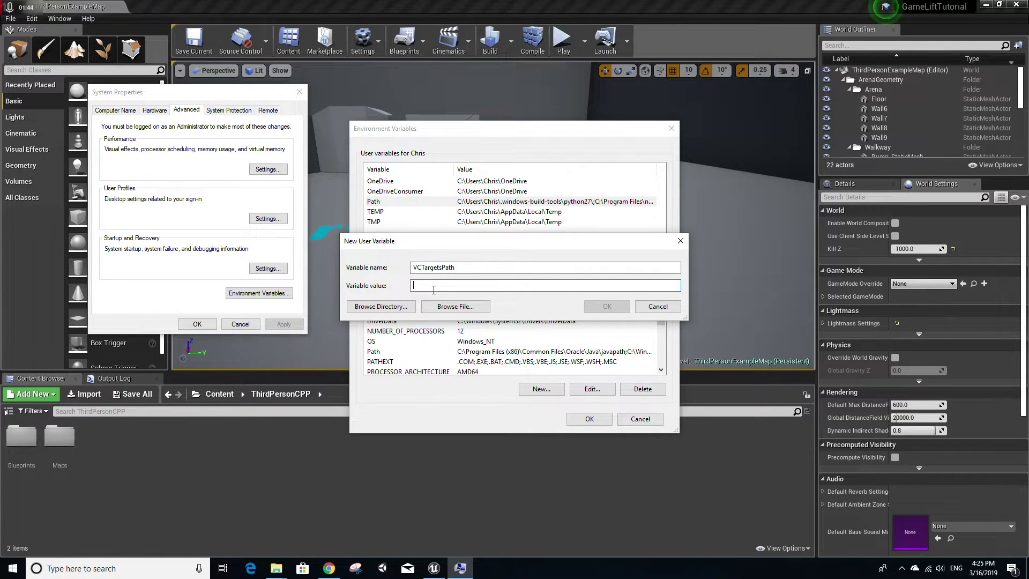
{"action": "type", "text": "C"}
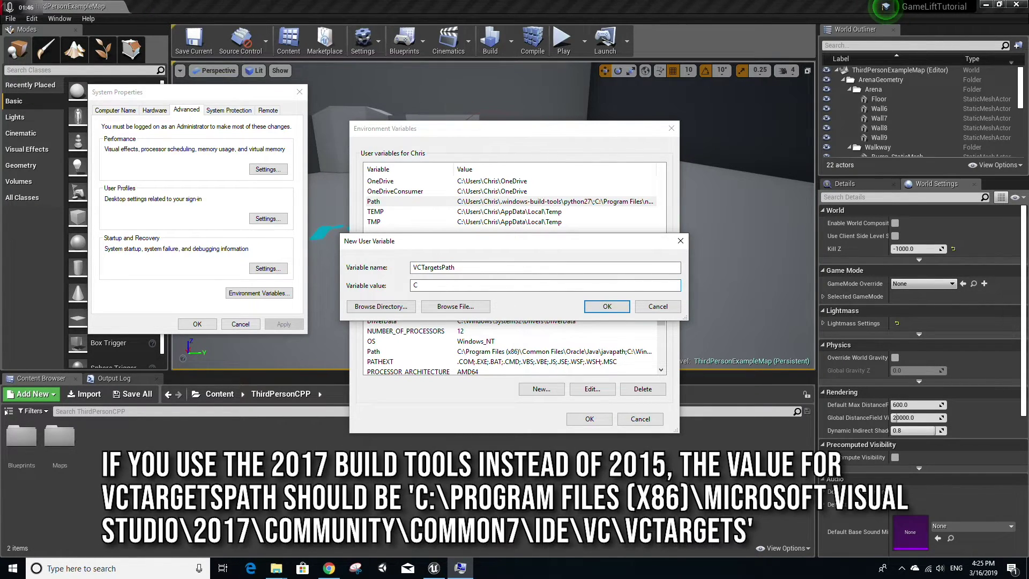
{"action": "type", "text": ":\\Program Files (x86"}
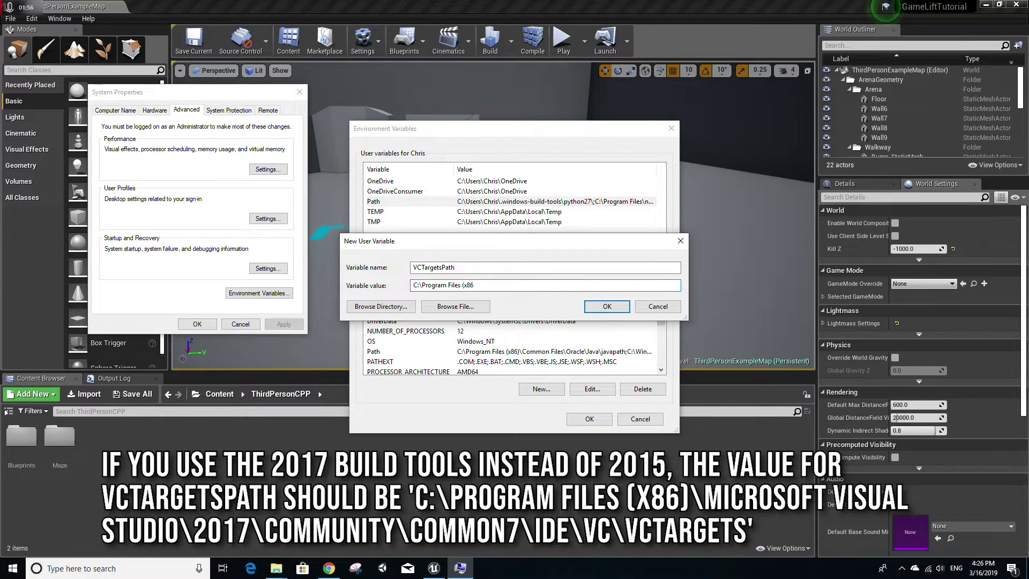
{"action": "type", "text": ")\\MSBuild\\Microsoft.Cpp\\v4"}
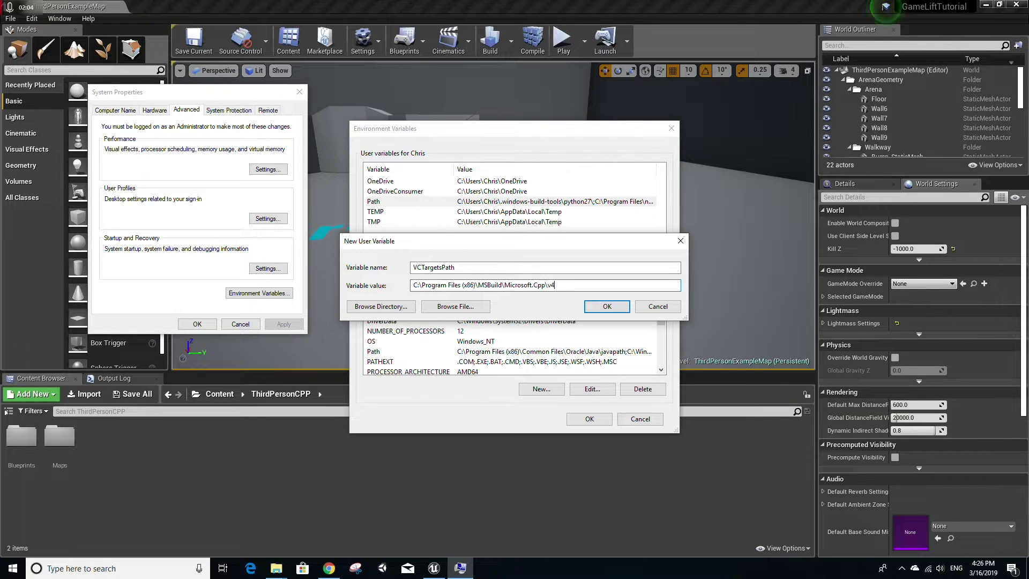
{"action": "type", "text": ".0\\v140"}
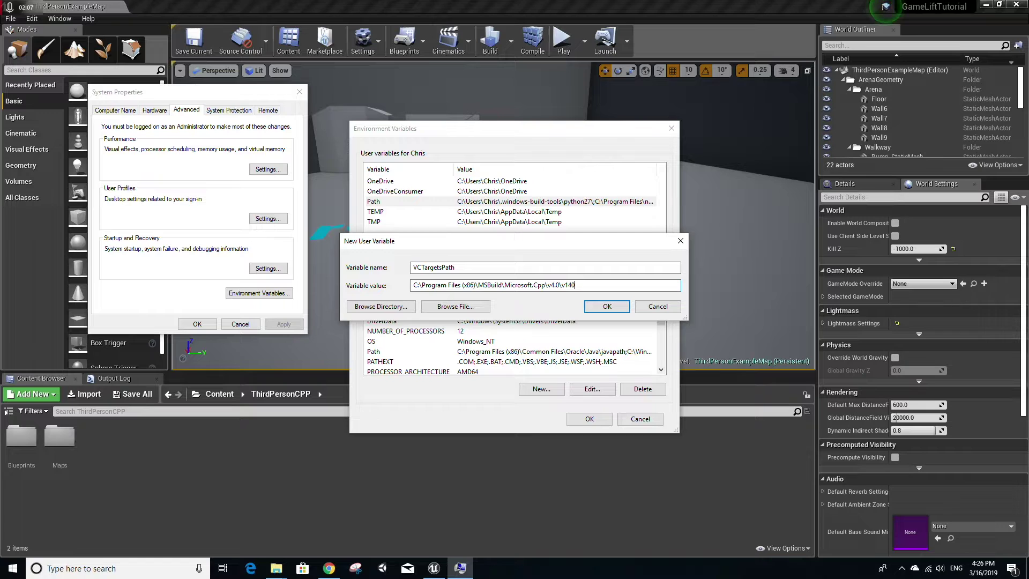
{"action": "left_click", "coordinate": [605, 305]}
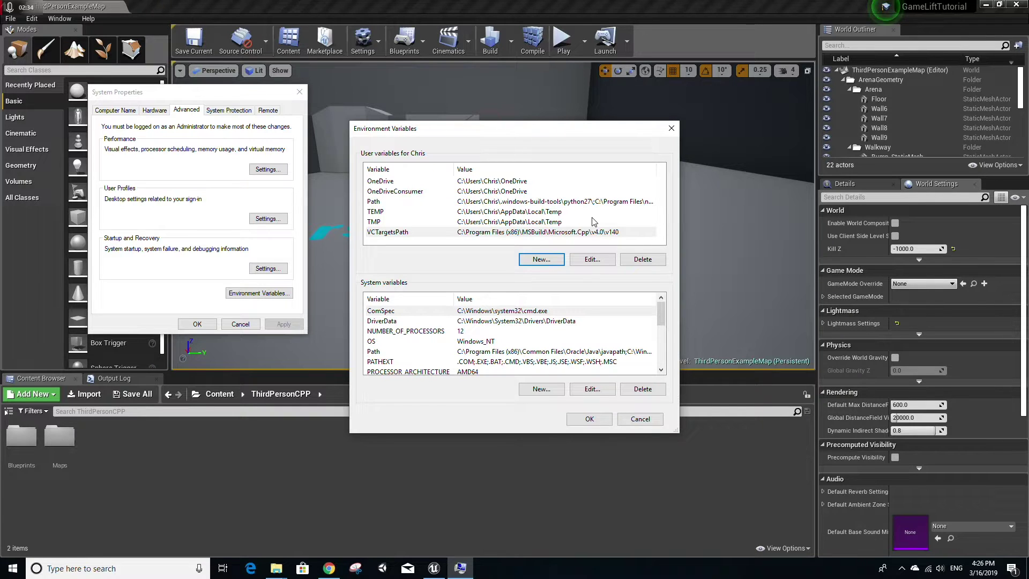
{"action": "left_click", "coordinate": [581, 233]}
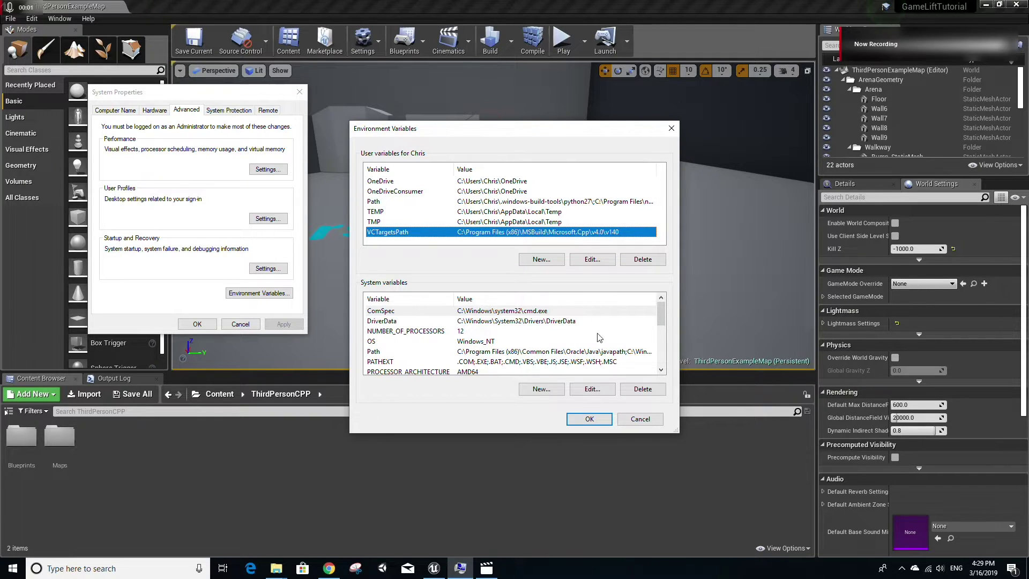
Save the environment variable changes and close System Properties
{"action": "left_click", "coordinate": [587, 419]}
{"action": "left_click", "coordinate": [202, 323]}
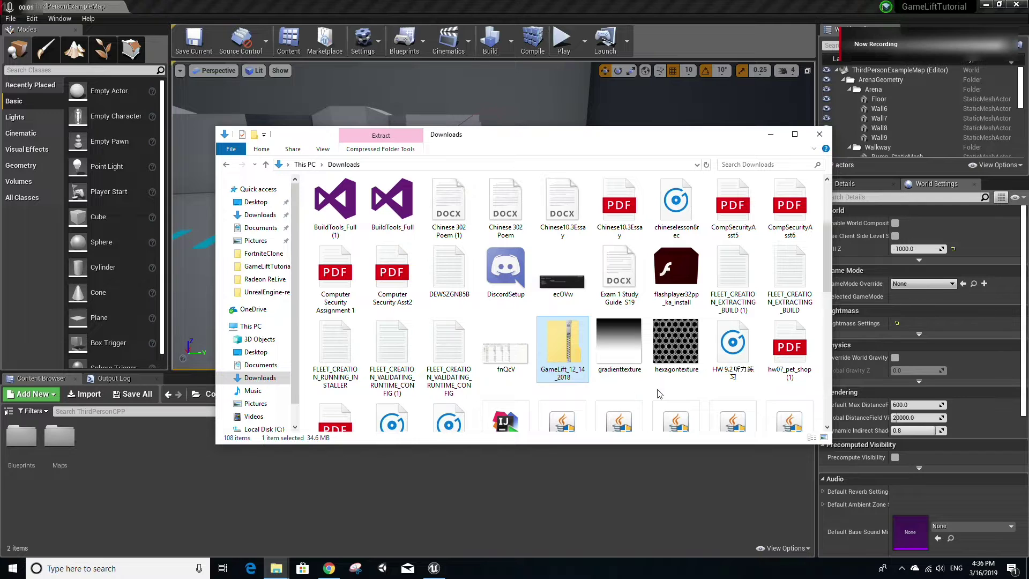
Extract the GameLift_12_14_2018 archive in Downloads to a folder with the same name
{"action": "right_click", "coordinate": [562, 349]}
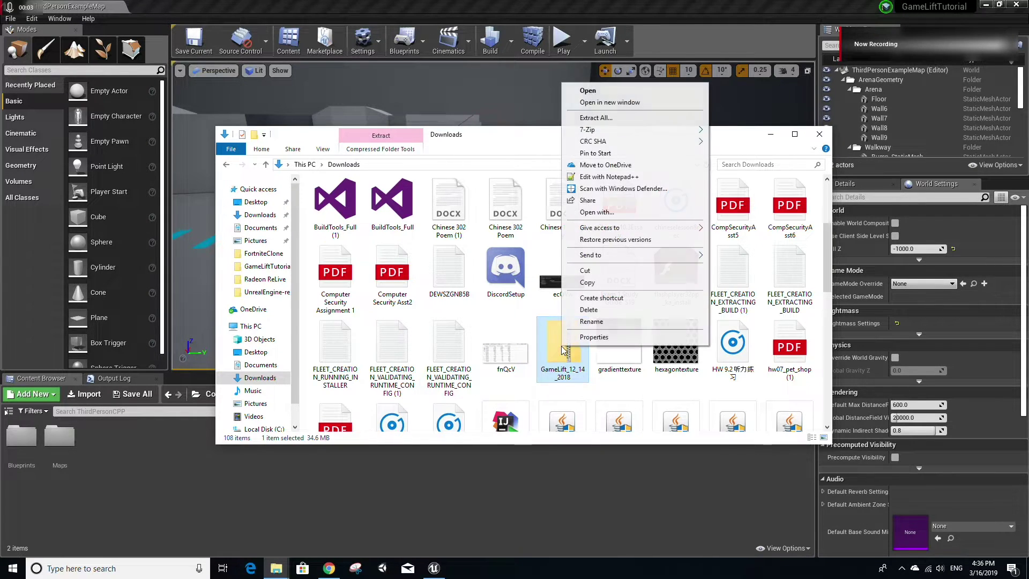
{"action": "left_click", "coordinate": [615, 122]}
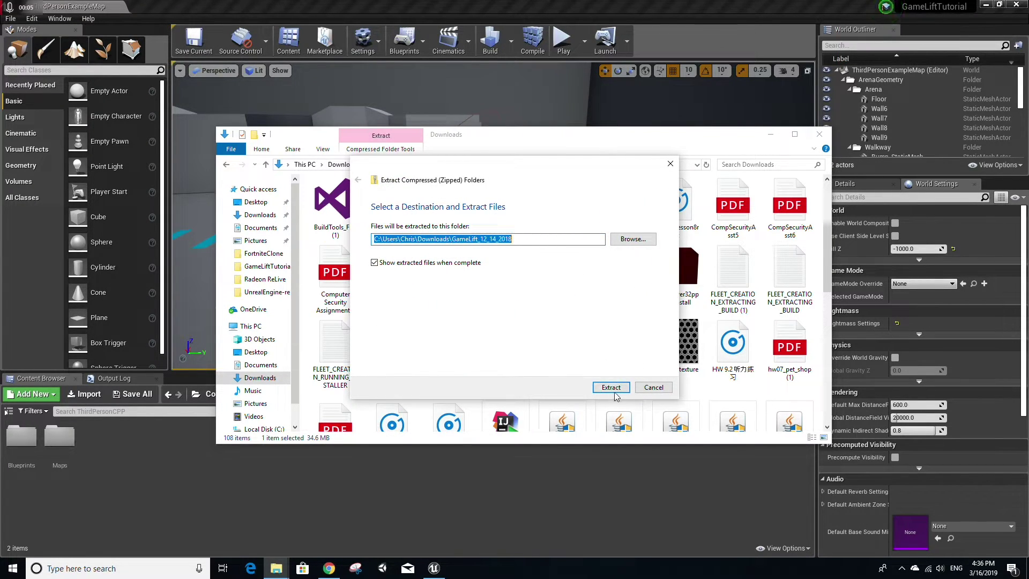
{"action": "left_click", "coordinate": [615, 391]}
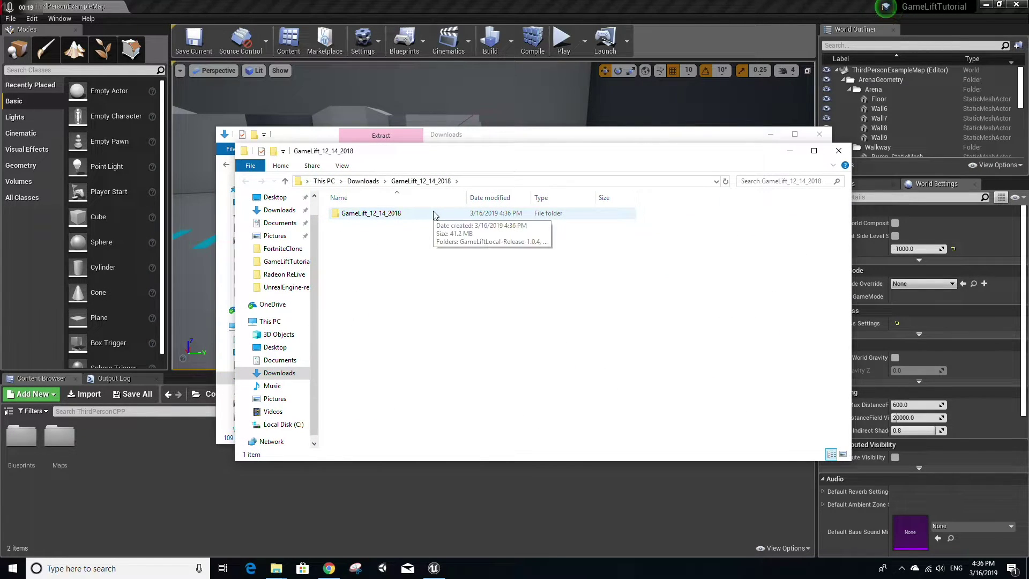
Move the GameLift-Cpp-ServerSDK-3.3.0 folder from the extracted GameLift-SDK-Release-3.3.0 folder into Downloads, and show the Downloads folder
{"action": "double_click", "coordinate": [434, 214]}
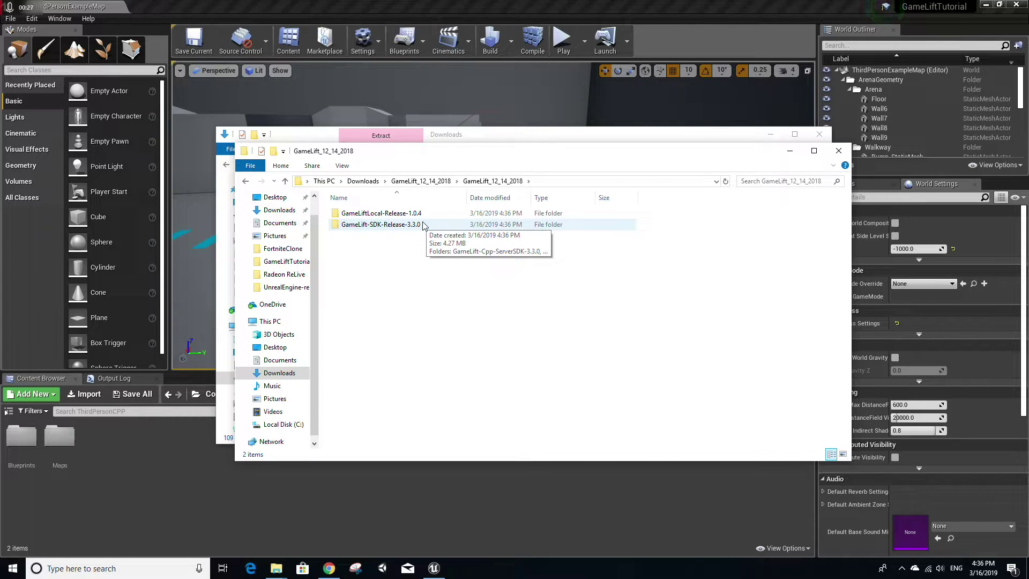
{"action": "double_click", "coordinate": [423, 224]}
{"action": "left_click", "coordinate": [419, 213]}
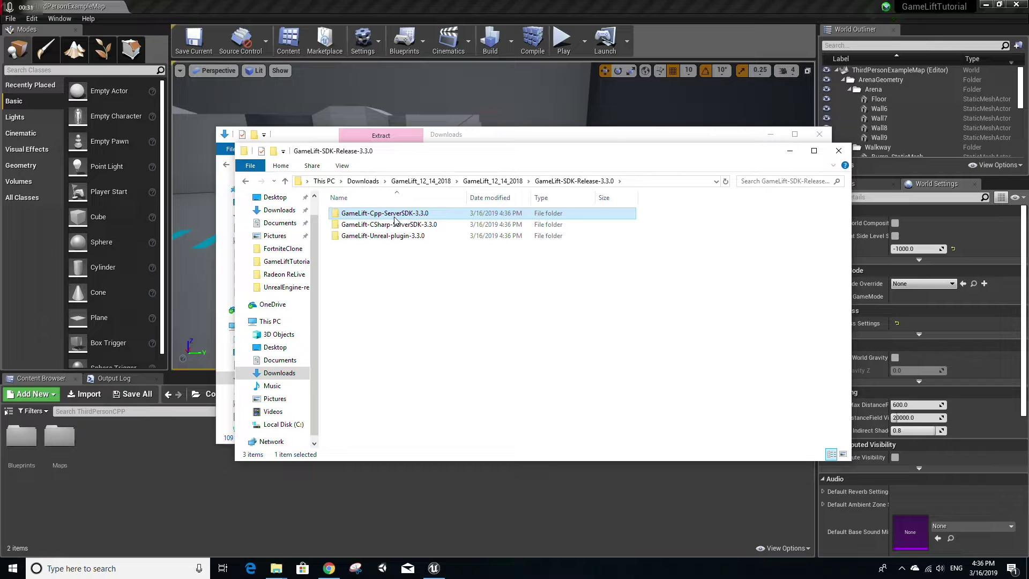
{"action": "left_click_drag", "start_coordinate": [394, 220], "coordinate": [369, 183]}
{"action": "left_click", "coordinate": [369, 182]}
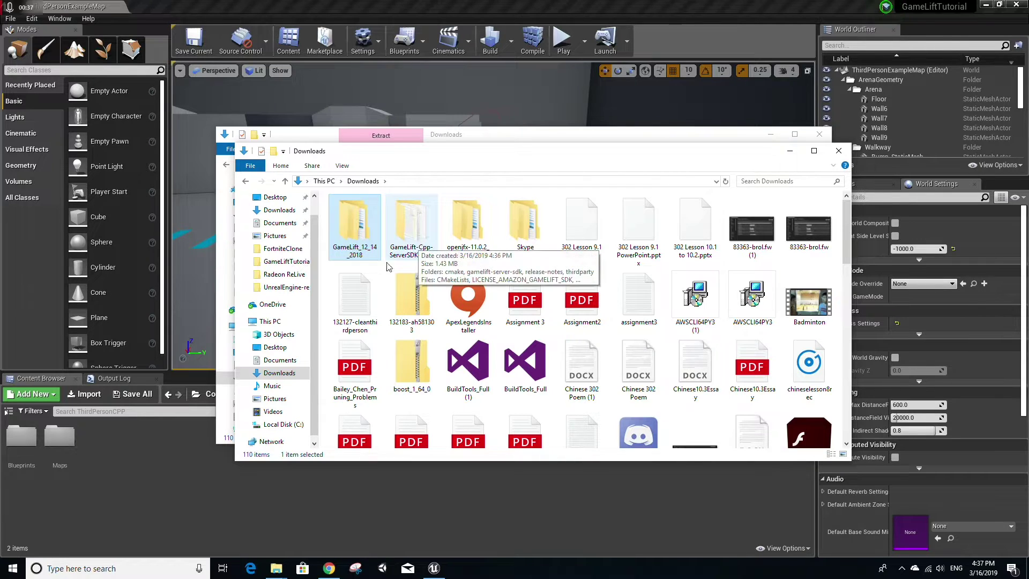
Run Visual Studio Installer as administrator and open Visual Studio Build Tools 2017 for modification
{"action": "left_click", "coordinate": [80, 568]}
{"action": "type", "text": "visual"}
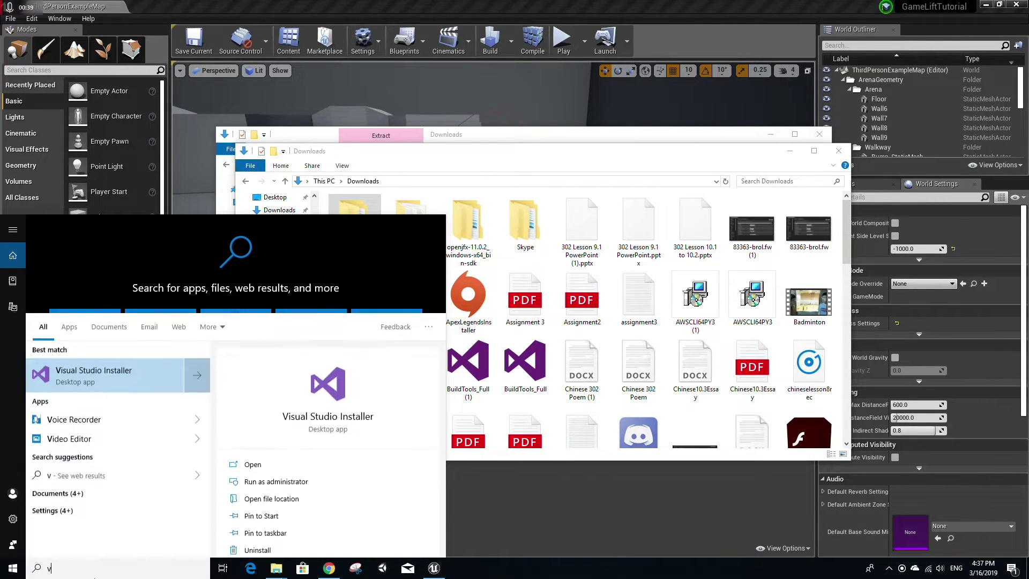
{"action": "right_click", "coordinate": [110, 272]}
{"action": "left_click", "coordinate": [122, 279]}
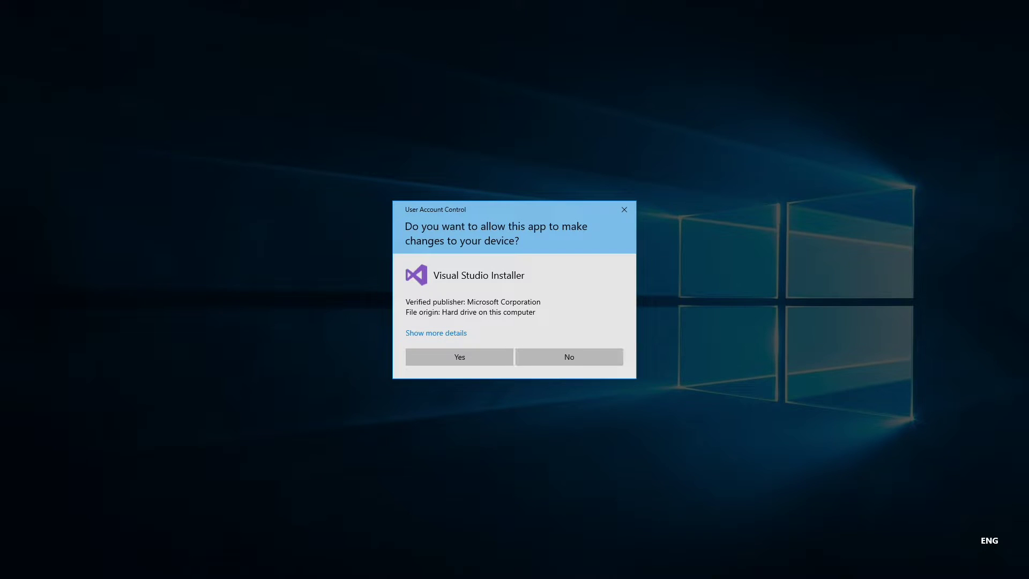
{"action": "left_click", "coordinate": [439, 357]}
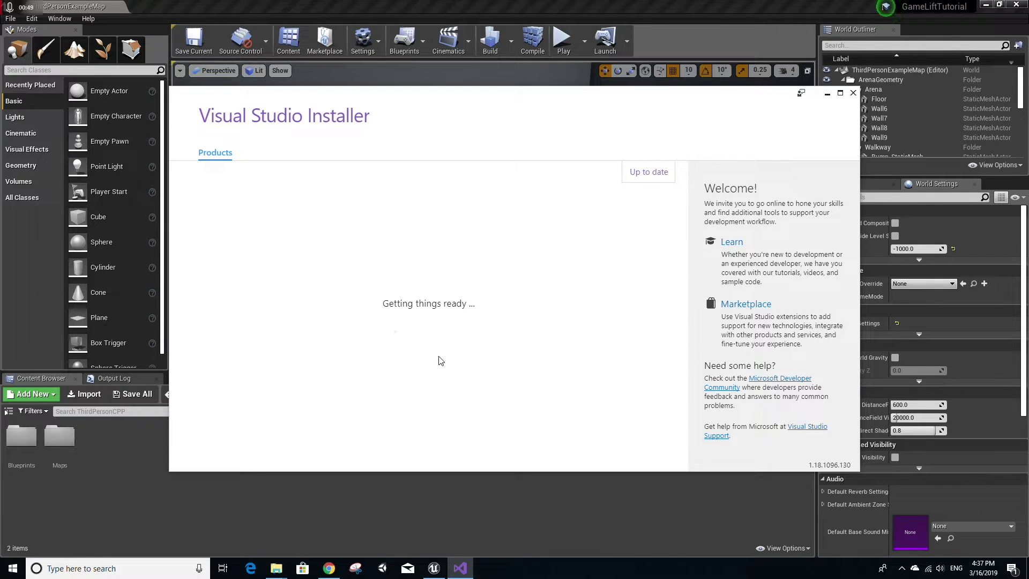
{"action": "left_click", "coordinate": [582, 299]}
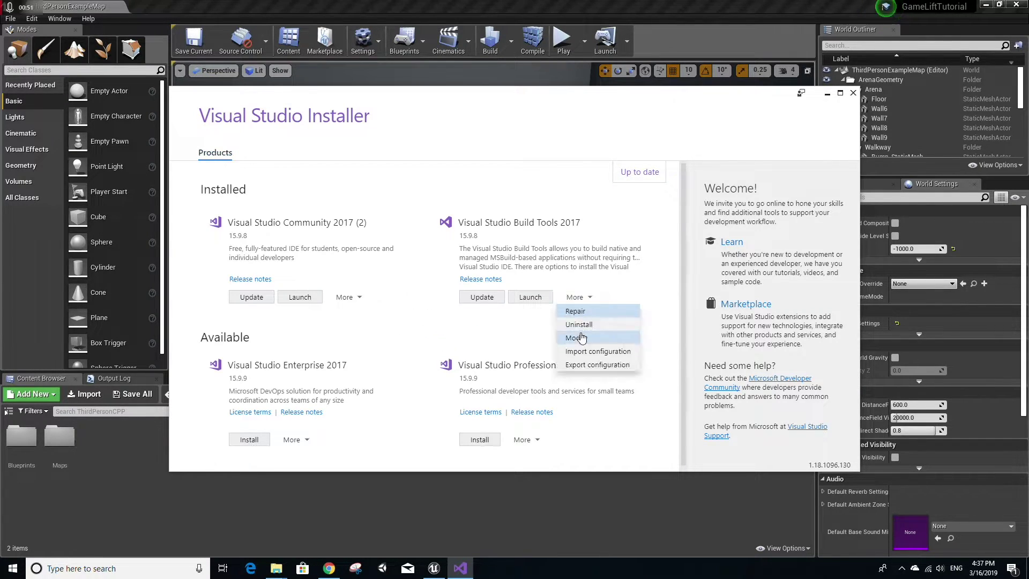
{"action": "left_click", "coordinate": [596, 338]}
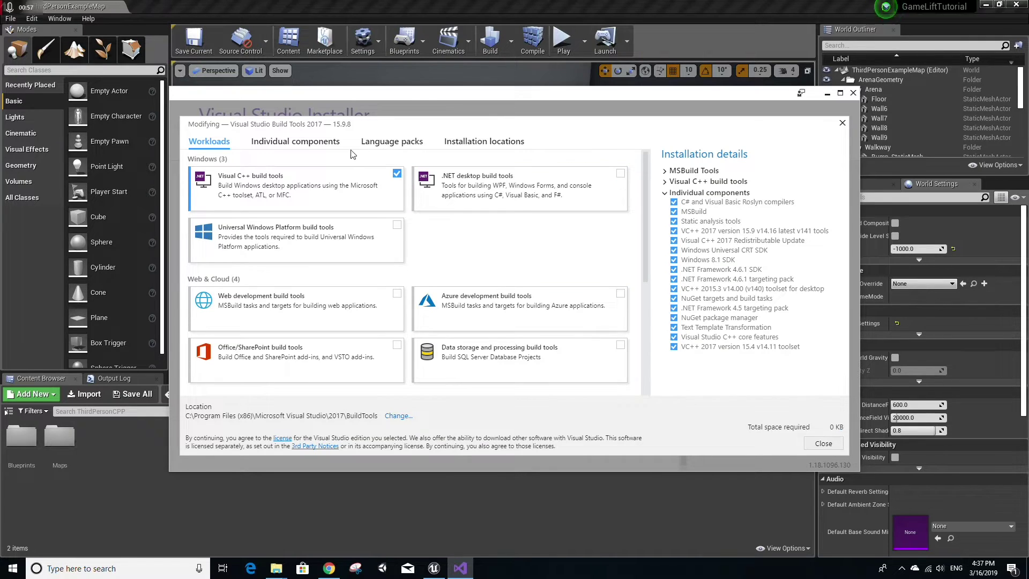
Check the individual components for Visual C++ tools for CMake, then close the modification dialog and minimize the installer
{"action": "left_click", "coordinate": [296, 142]}
{"action": "scroll", "coordinate": [397, 287], "scroll_direction": "down", "scroll_amount": 10}
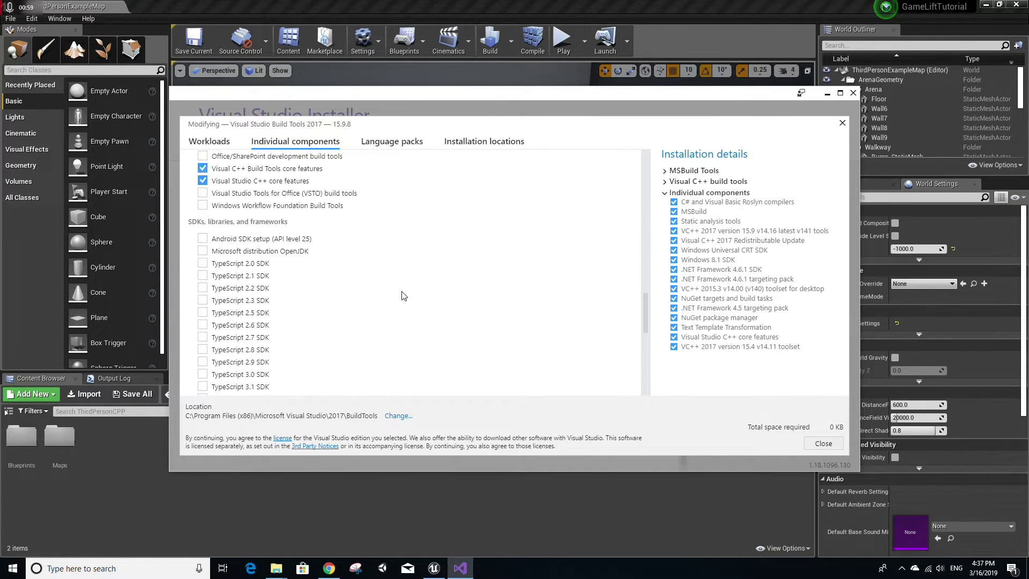
{"action": "scroll", "coordinate": [401, 292], "scroll_direction": "up", "scroll_amount": 3}
{"action": "scroll", "coordinate": [375, 295], "scroll_direction": "up", "scroll_amount": 7}
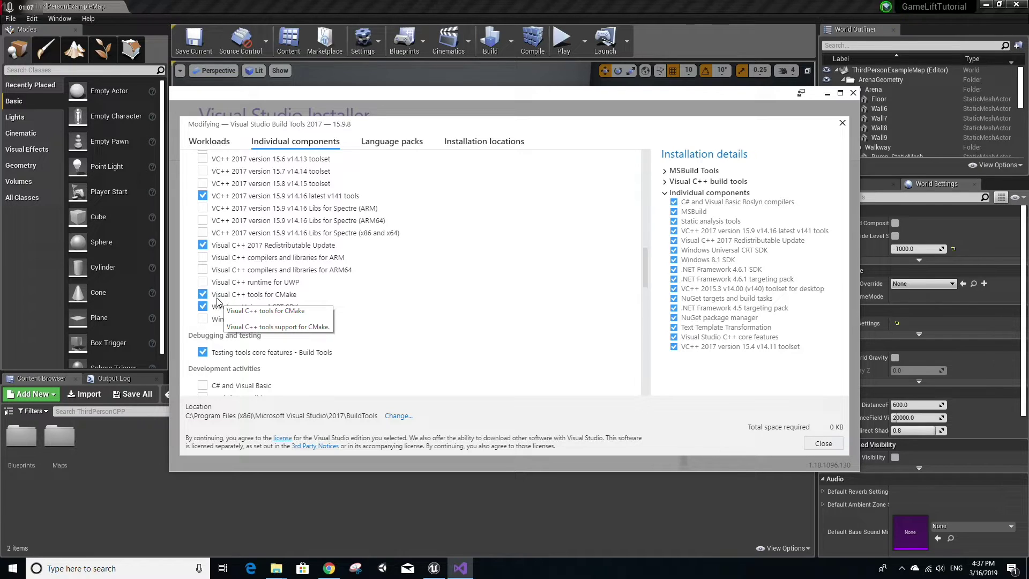
{"action": "left_click", "coordinate": [823, 444]}
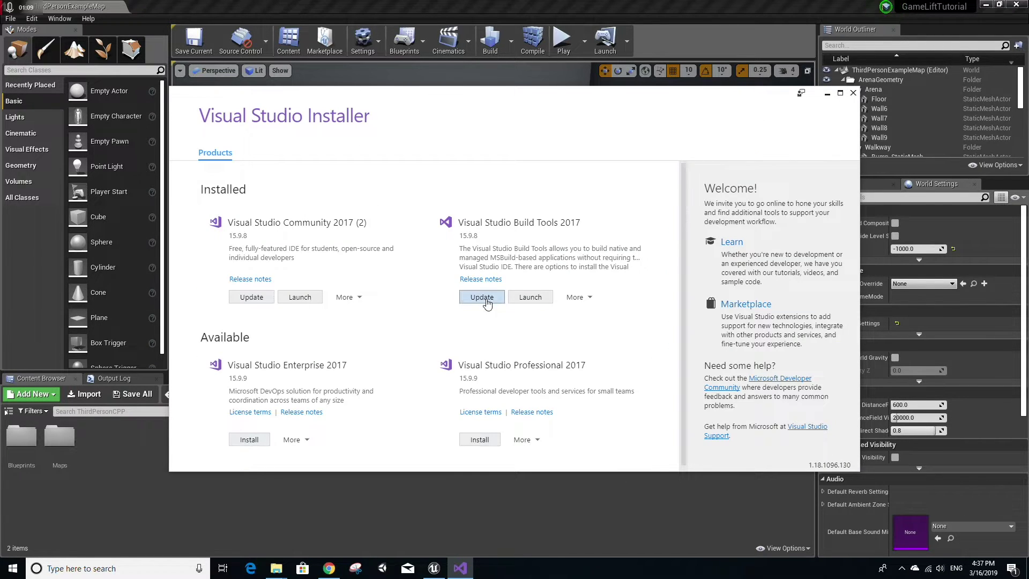
{"action": "left_click", "coordinate": [827, 95]}
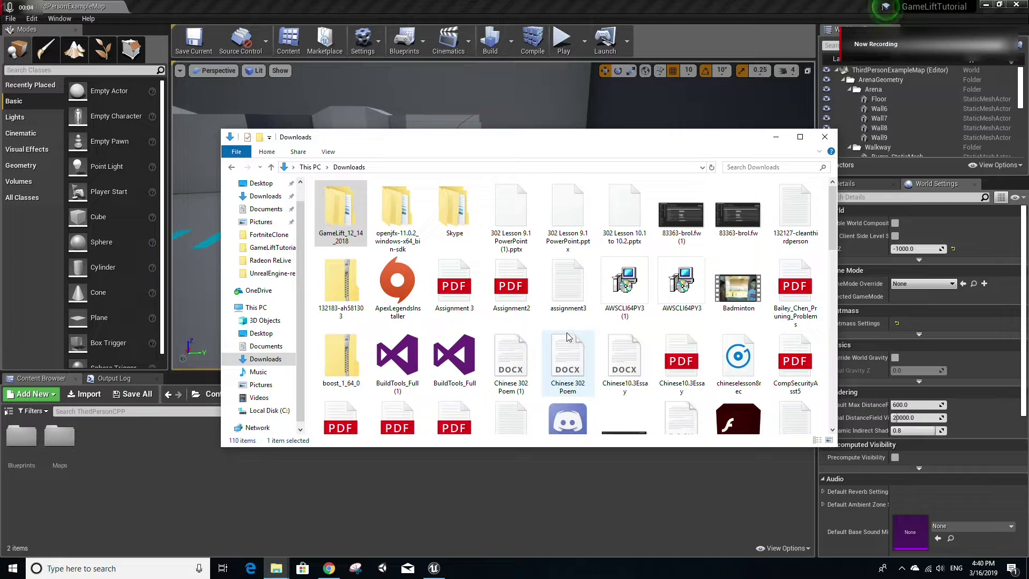
Open the GameLift-Cpp-ServerSDK-3.3.0 folder in Downloads and copy its full path
{"action": "scroll", "coordinate": [567, 332], "scroll_direction": "down", "scroll_amount": 7}
{"action": "scroll", "coordinate": [568, 332], "scroll_direction": "down", "scroll_amount": 6}
{"action": "double_click", "coordinate": [407, 382]}
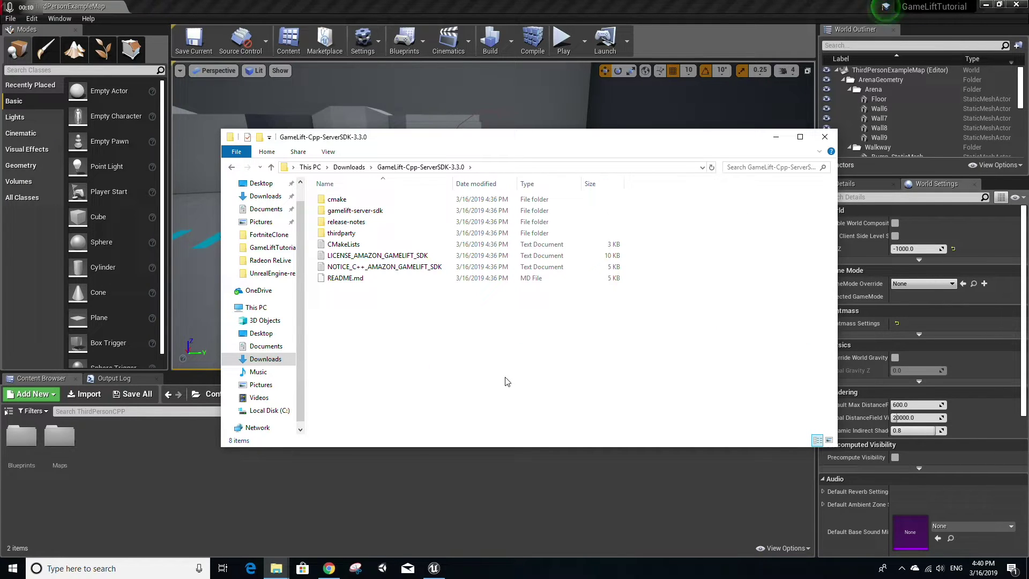
{"action": "left_click", "coordinate": [522, 168]}
{"action": "key", "text": "ctrl+c"}
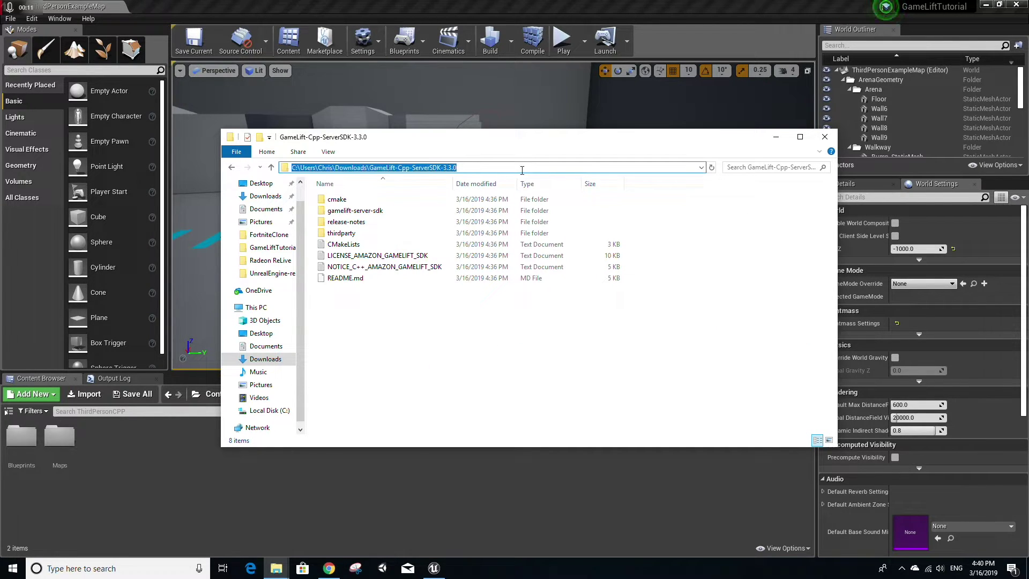
Run Command Prompt as administrator and change the directory to the copied GameLift-Cpp-ServerSDK-3.3.0 path
{"action": "left_click", "coordinate": [112, 569]}
{"action": "type", "text": "co"}
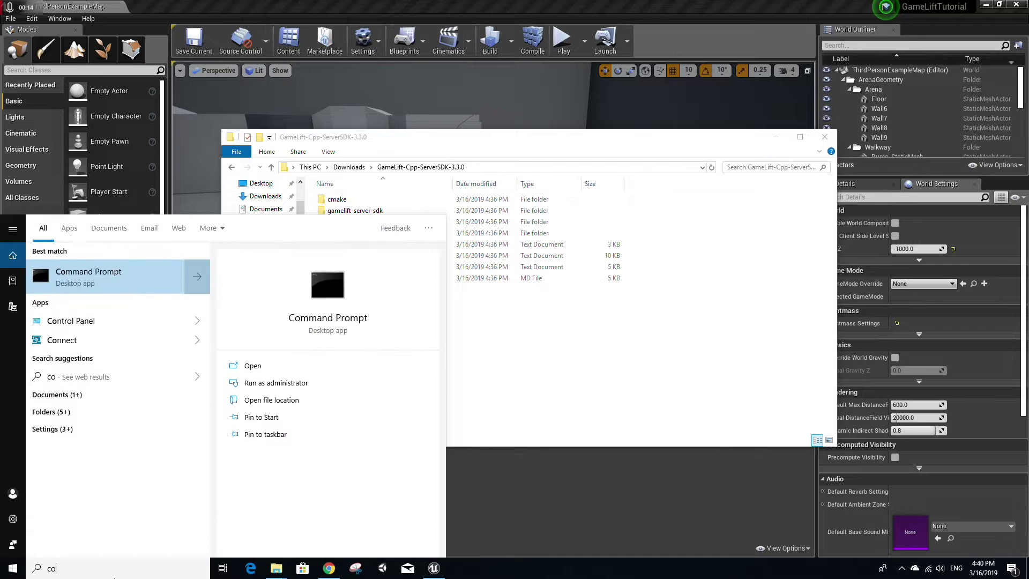
{"action": "type", "text": "mmand"}
{"action": "right_click", "coordinate": [97, 282]}
{"action": "left_click", "coordinate": [128, 293]}
{"action": "left_click", "coordinate": [459, 351]}
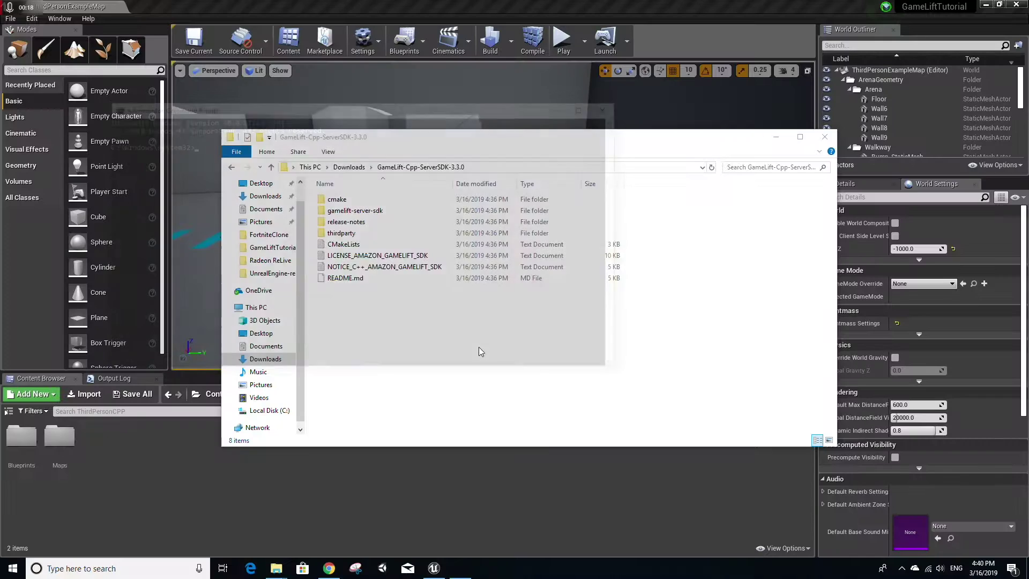
{"action": "left_click_drag", "start_coordinate": [329, 106], "coordinate": [470, 331]}
{"action": "type", "text": "cd"}
{"action": "key", "text": "ctrl+v"}
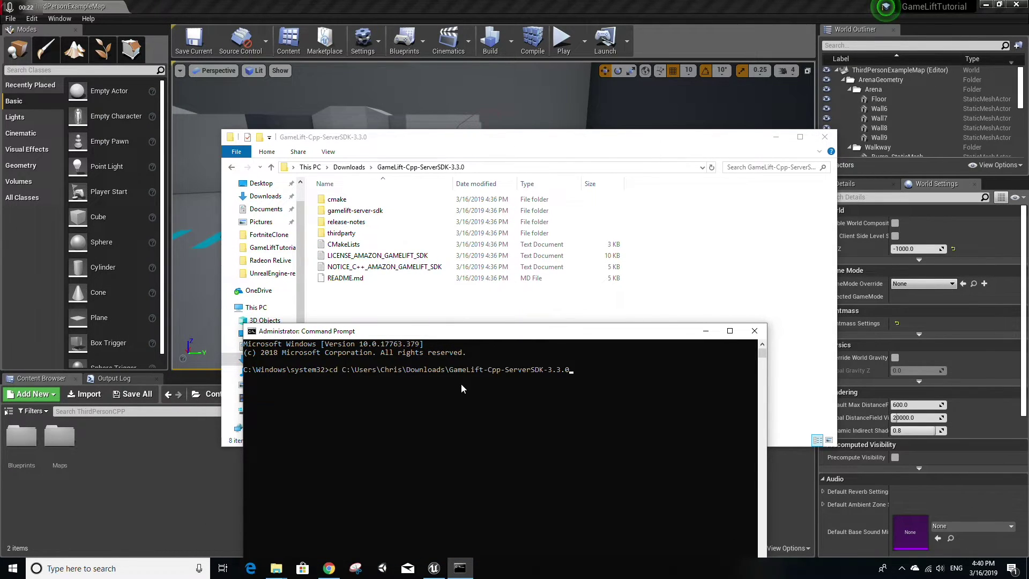
{"action": "key", "text": "Return"}
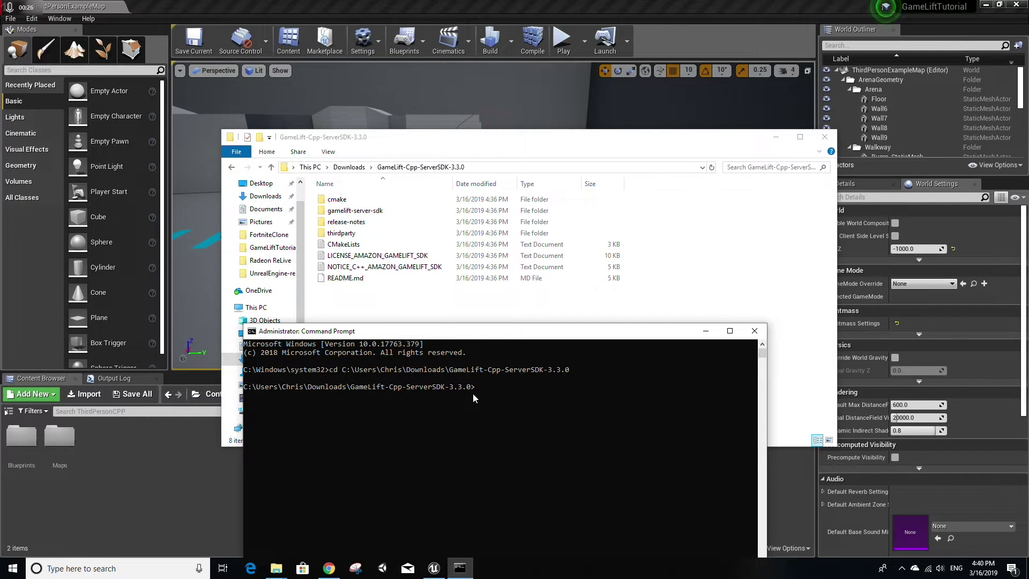
Create a directory named out in the SDK folder and change into it
{"action": "type", "text": "mkdir out"}
{"action": "key", "text": "Return"}
{"action": "type", "text": "cd out"}
{"action": "key", "text": "Return"}
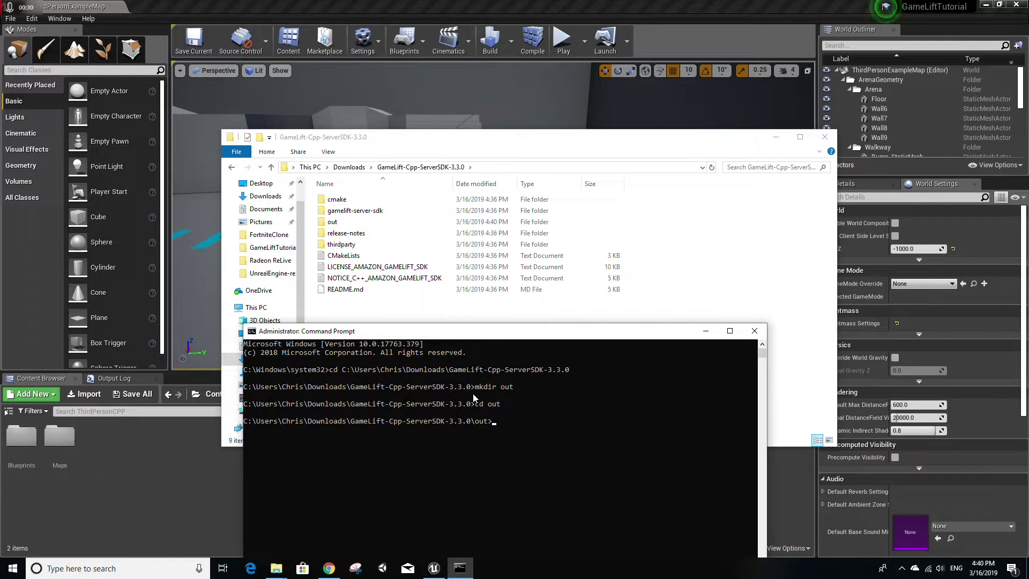
Generate the SDK build files by running cmake -G "Visual Studio 14 2015 Win64" -DBUILD_FOR_UNREAL=1 .
{"action": "type", "text": "cmake -G \"Visu"}
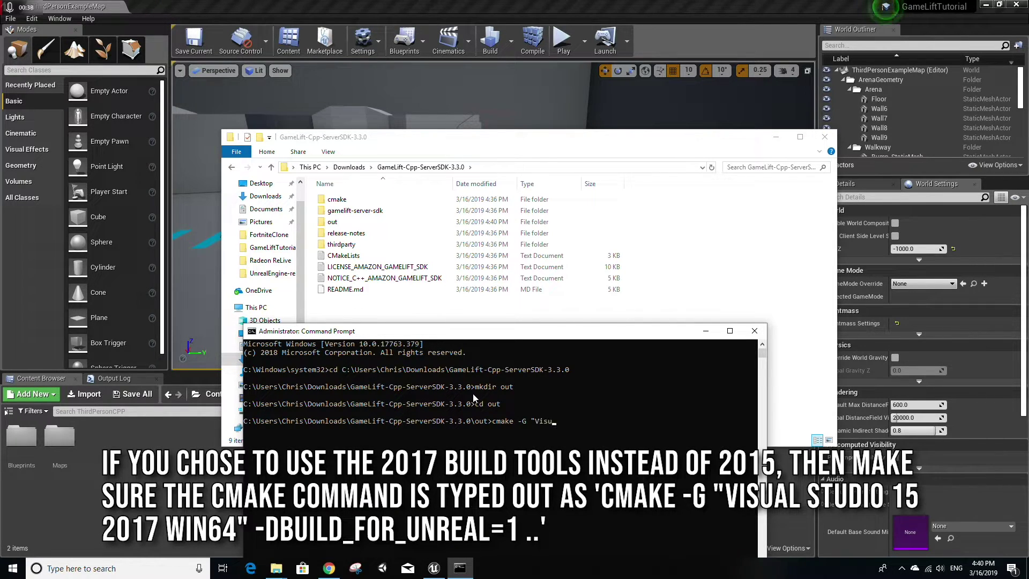
{"action": "type", "text": "al Studio 14 2015 Win"}
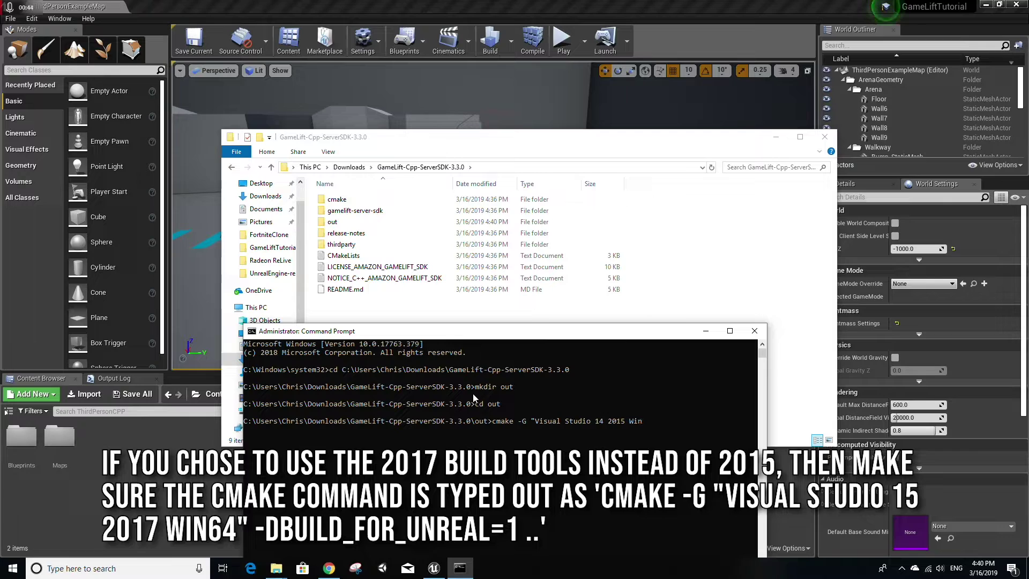
{"action": "type", "text": "64"}
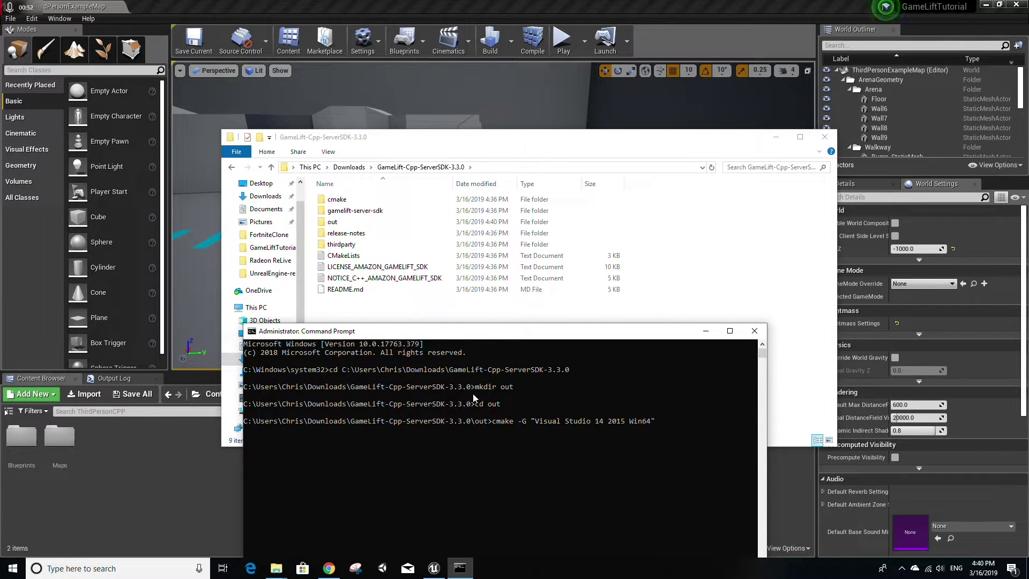
{"action": "type", "text": "\" -DBUILD"}
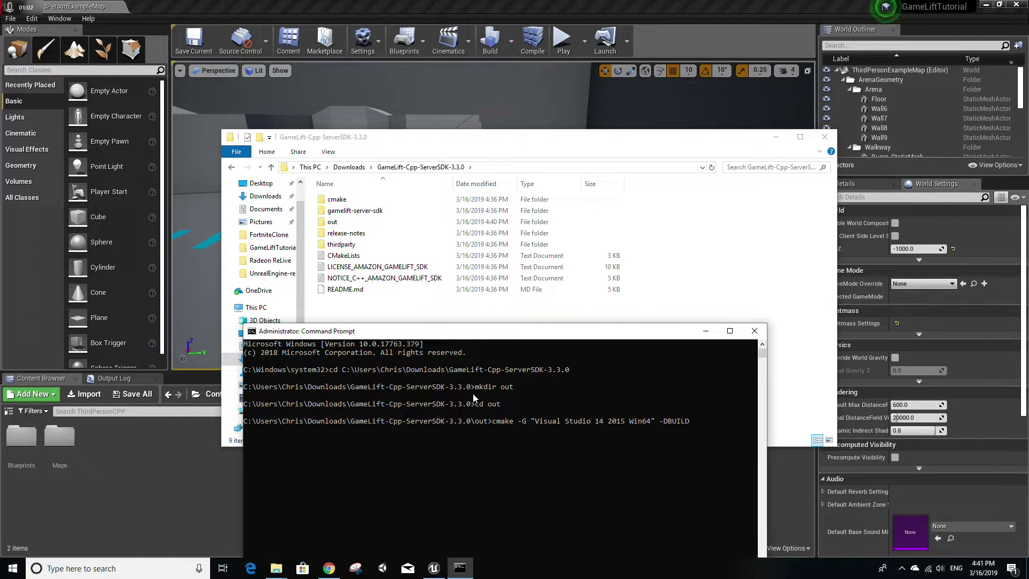
{"action": "type", "text": "_FOR_UNREAL=1 .."}
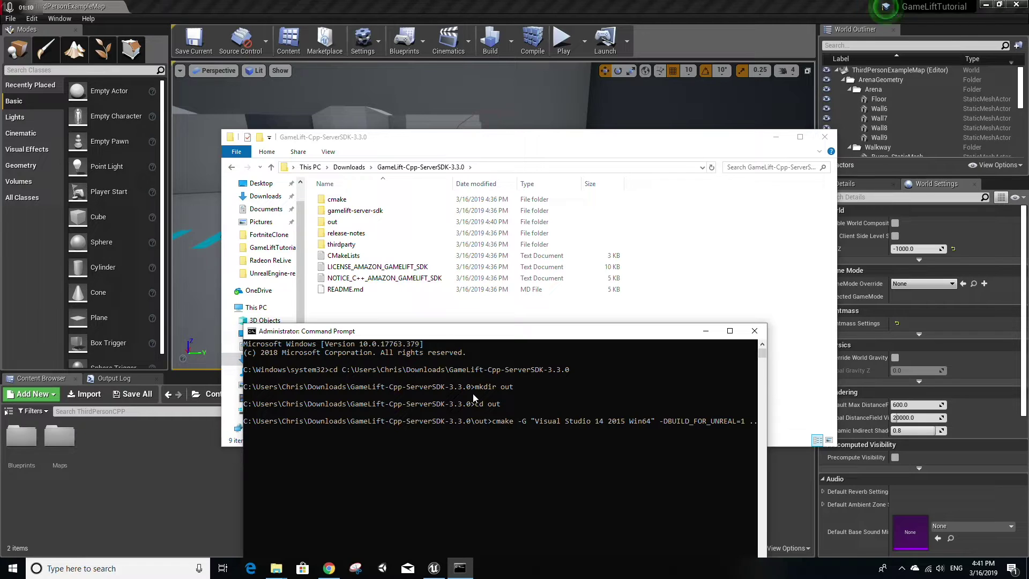
{"action": "key", "text": "Return"}
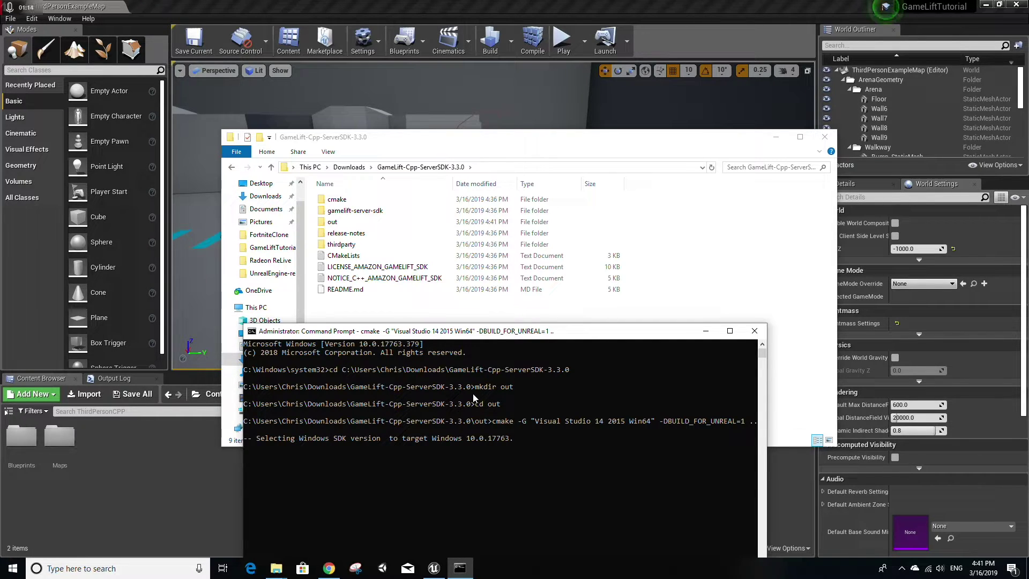
Clear the stray input at the prompt and build the SDK with msbuild ALL_BUILD.vcxproj /p:Configuration=Release
{"action": "key", "text": "ctrl+r"}
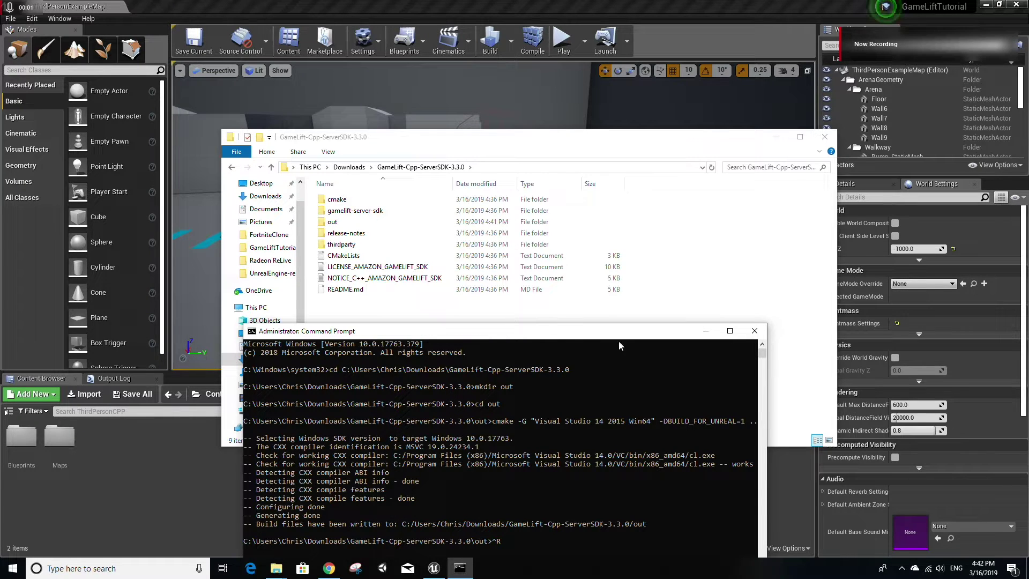
{"action": "left_click_drag", "start_coordinate": [611, 332], "coordinate": [591, 82]}
{"action": "key", "text": "BackSpace"}
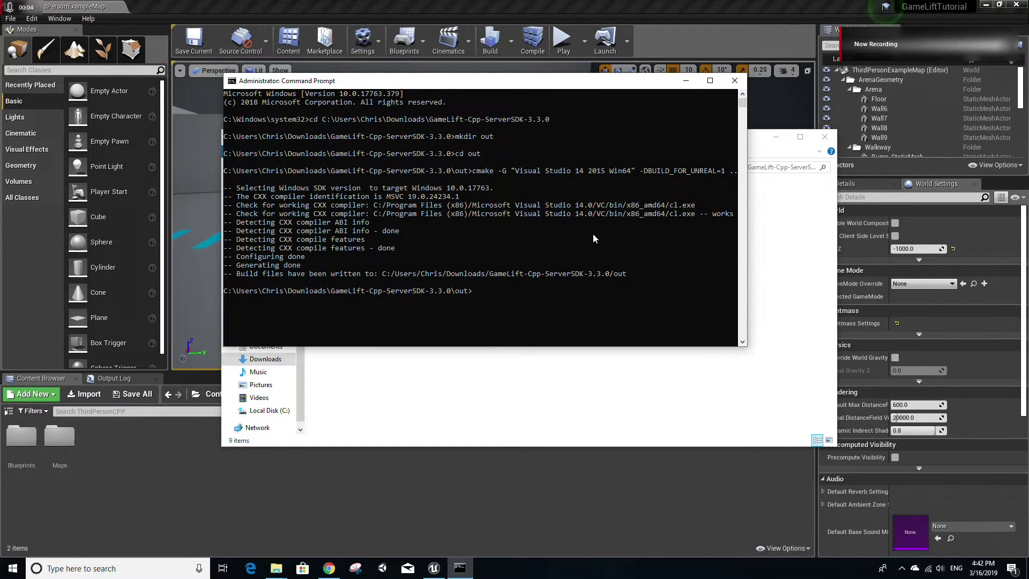
{"action": "type", "text": "msbuild"}
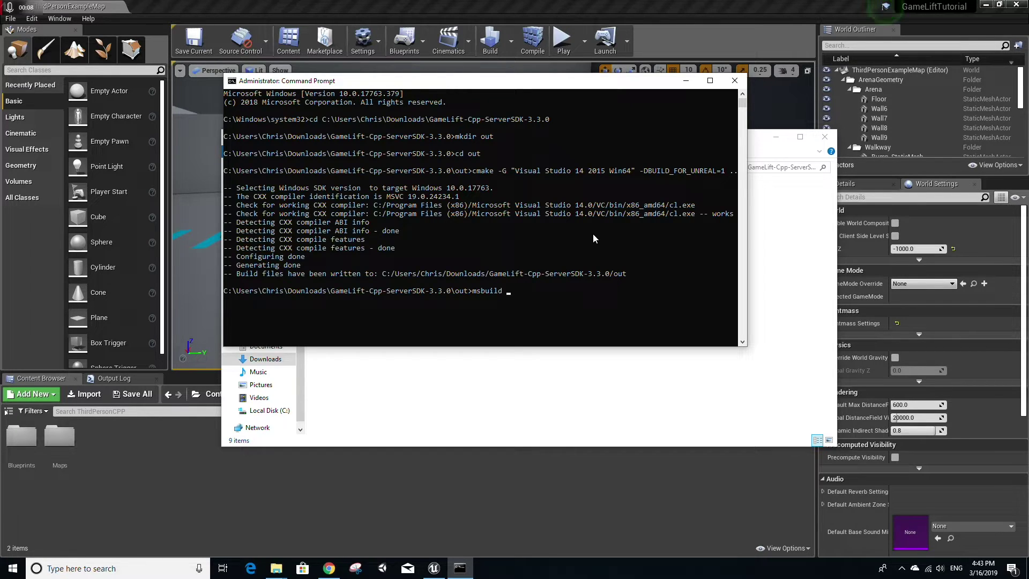
{"action": "type", "text": " ALL_BUILD.vcxproj /p:Configuration"}
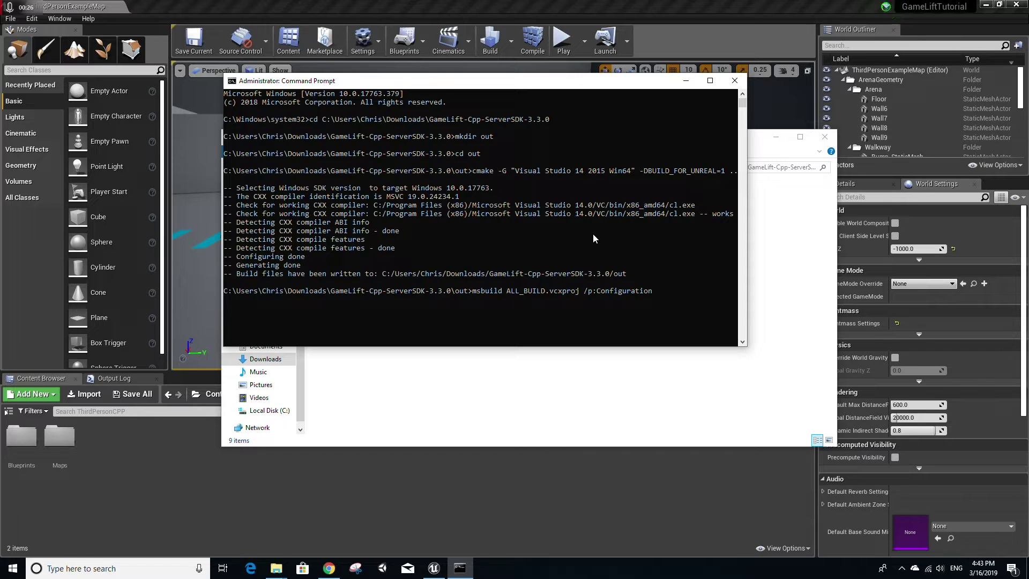
{"action": "type", "text": "=Release"}
{"action": "key", "text": "Return"}
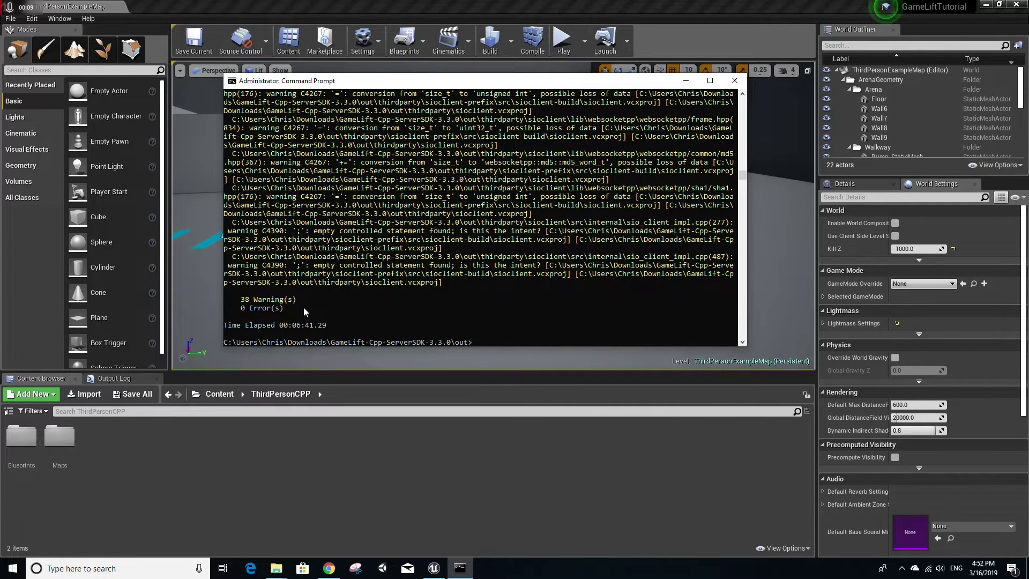
Locate the built aws-cpp-sdk-gamelift-server DLL and LIB files in the bin and lib folders under the SDK's out\prefix folder
{"action": "mouse_move", "coordinate": [284, 569]}
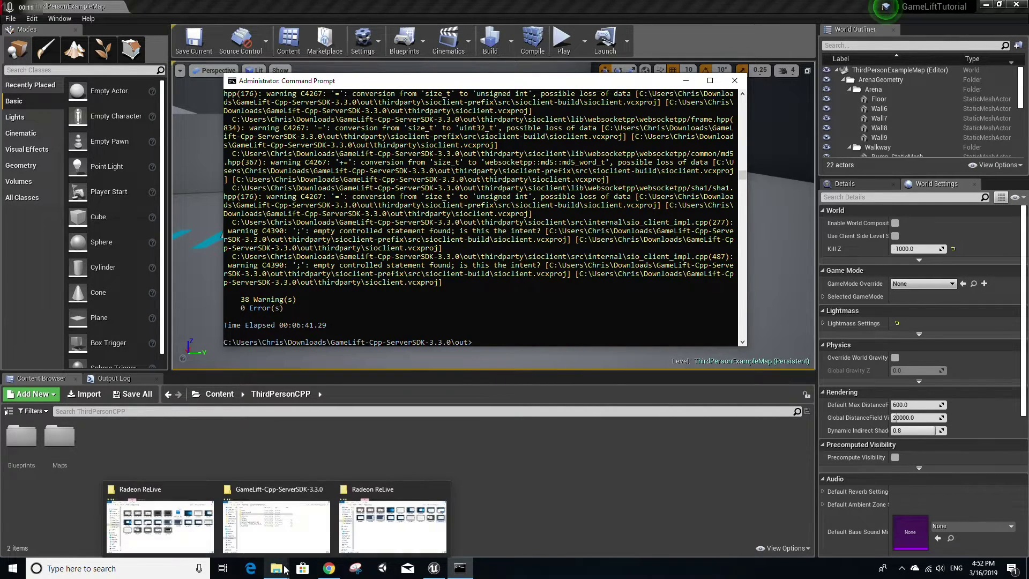
{"action": "left_click", "coordinate": [277, 522]}
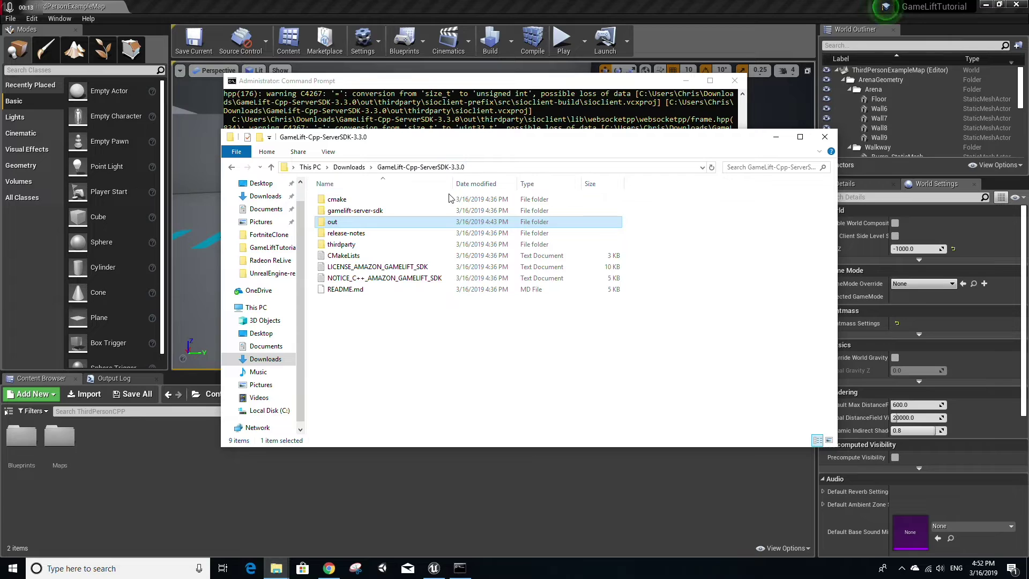
{"action": "double_click", "coordinate": [447, 221]}
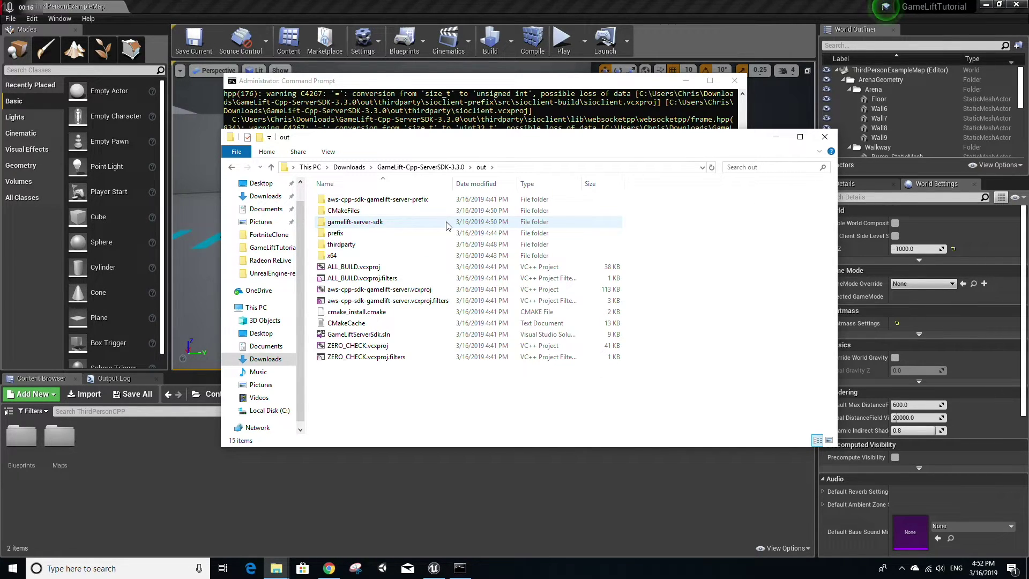
{"action": "double_click", "coordinate": [421, 233]}
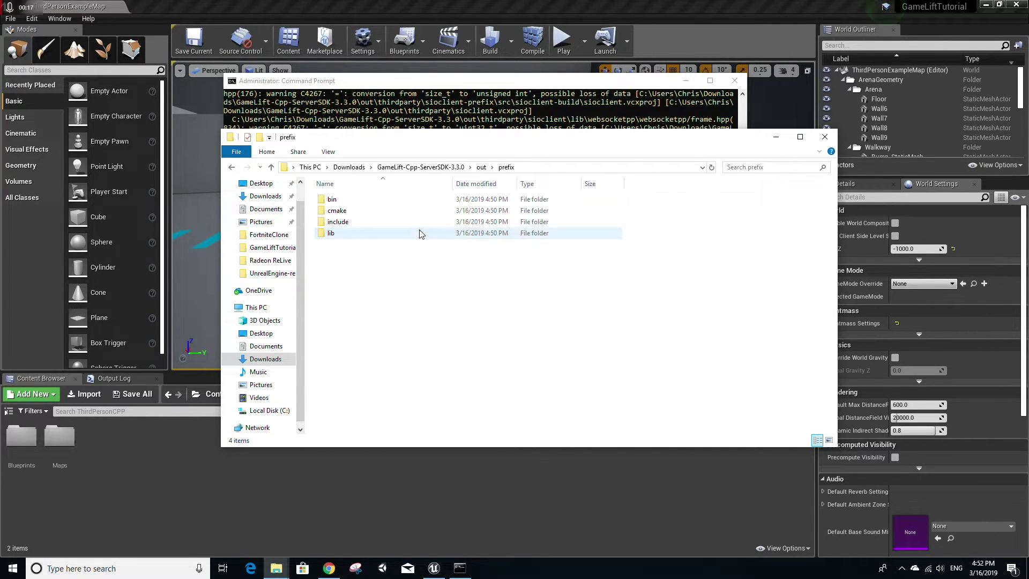
{"action": "double_click", "coordinate": [409, 201]}
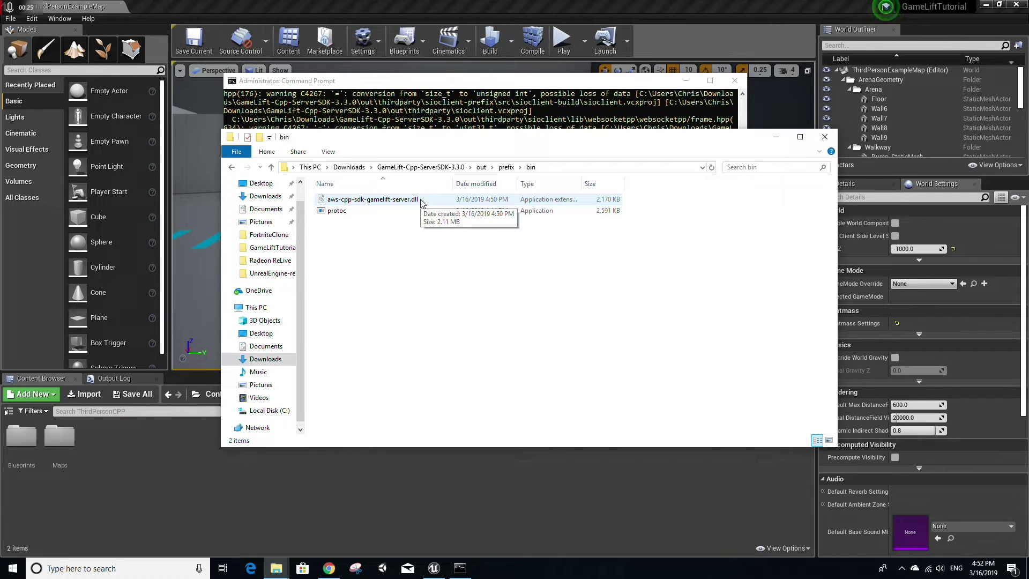
{"action": "left_click", "coordinate": [506, 166]}
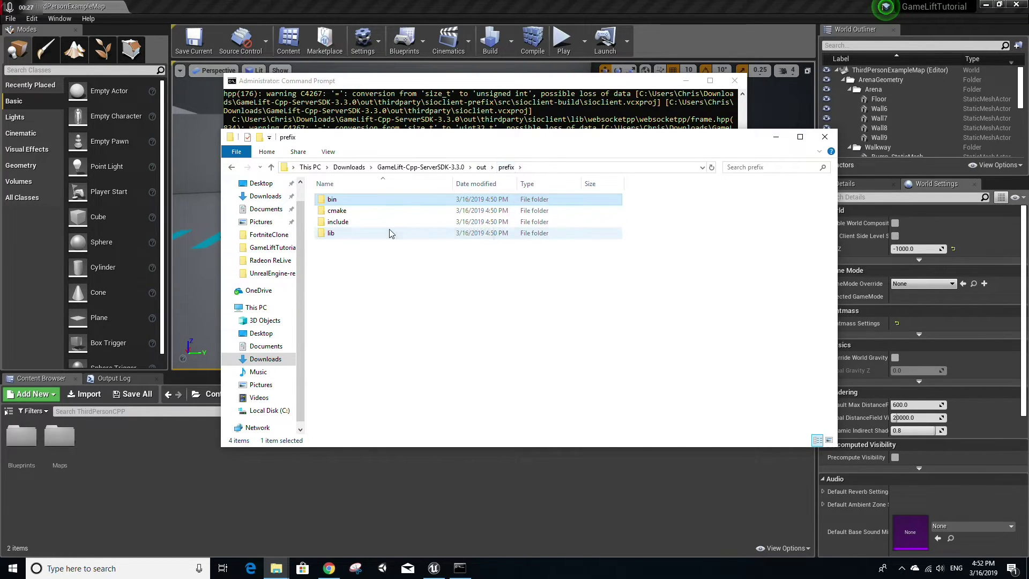
{"action": "double_click", "coordinate": [390, 234]}
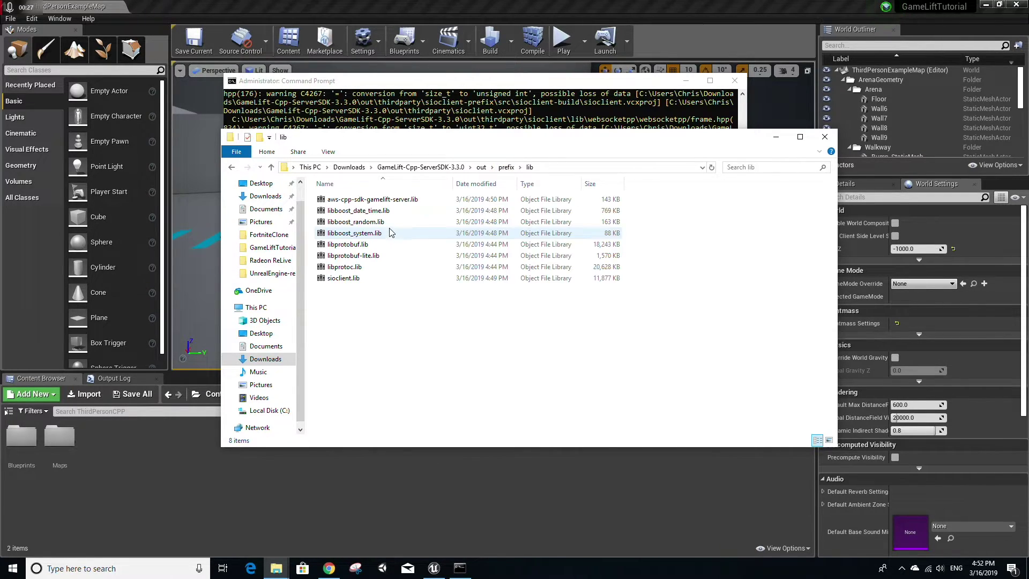
{"action": "left_click", "coordinate": [433, 203]}
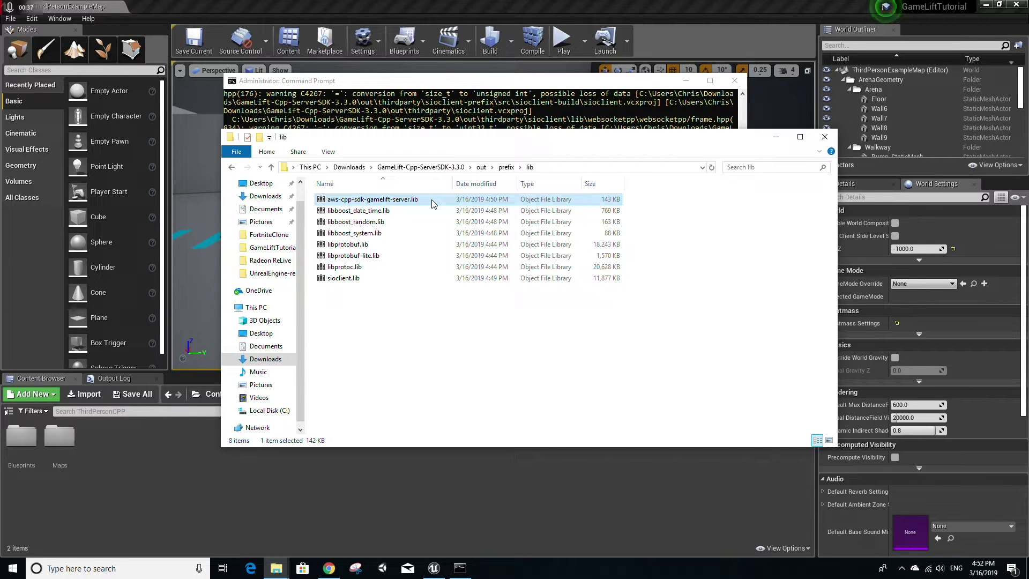
Open a second File Explorer window and browse from Downloads through GameLift_12_14_2018 to the GameLift-SDK-Release-3.3.0 folder
{"action": "left_click", "coordinate": [284, 570]}
{"action": "right_click", "coordinate": [285, 570]}
{"action": "left_click", "coordinate": [283, 513]}
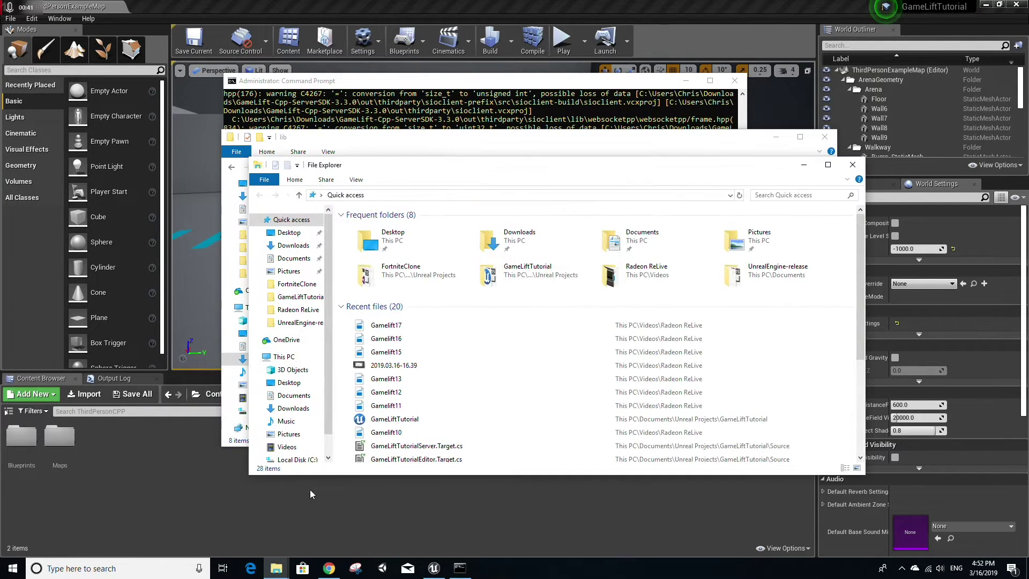
{"action": "double_click", "coordinate": [536, 240]}
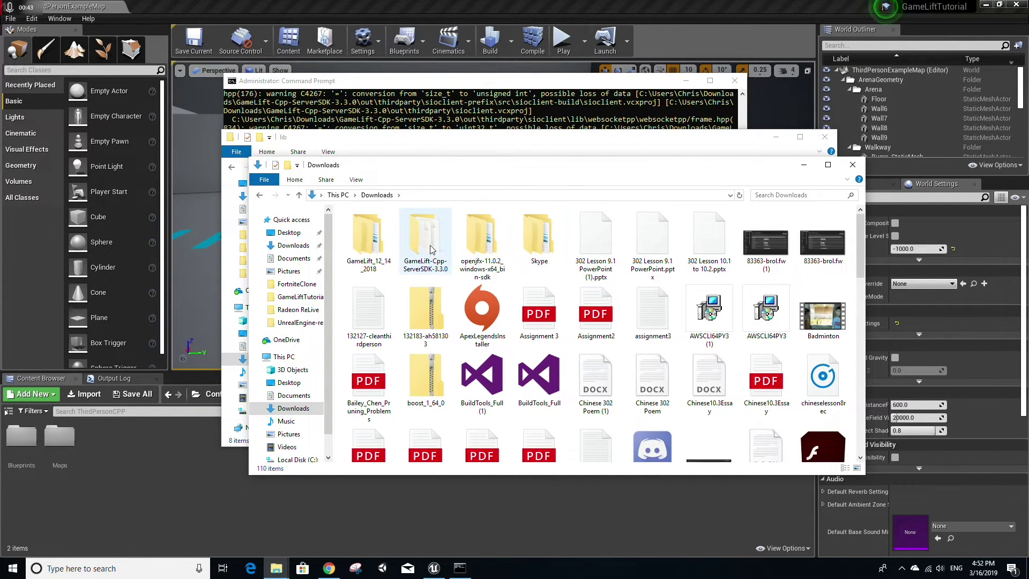
{"action": "left_click_drag", "start_coordinate": [469, 167], "coordinate": [646, 210]}
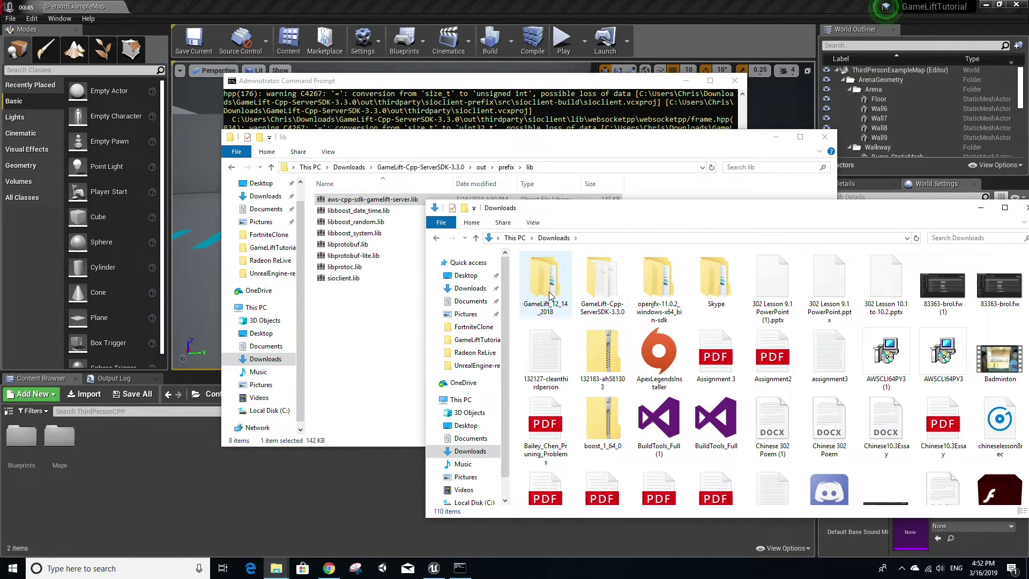
{"action": "double_click", "coordinate": [549, 293]}
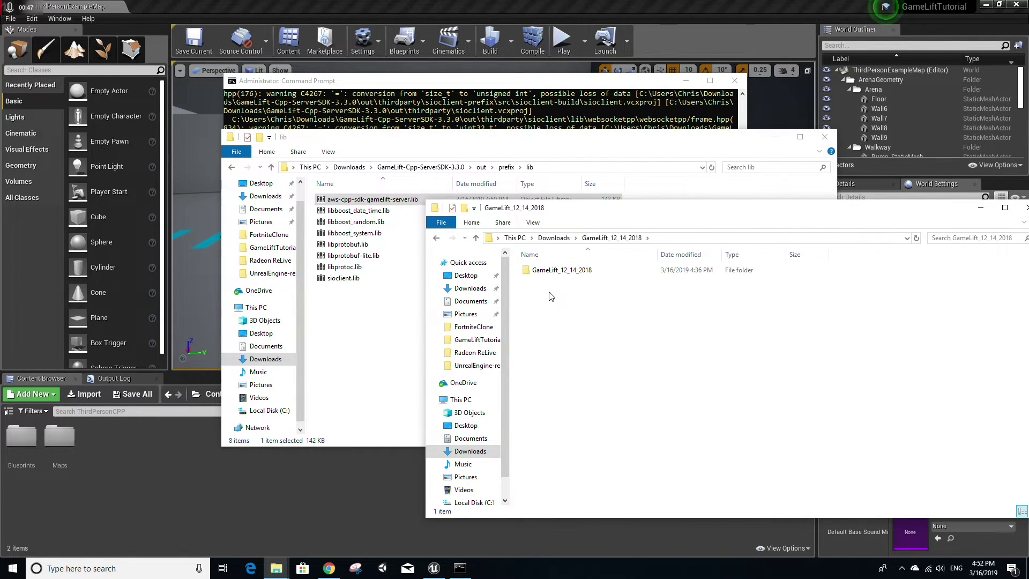
{"action": "double_click", "coordinate": [564, 273]}
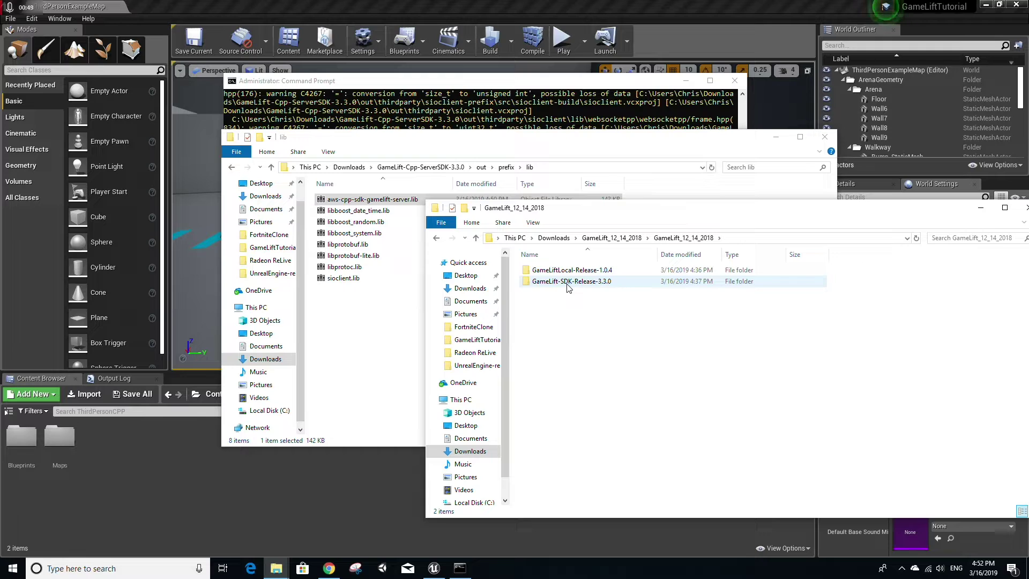
{"action": "double_click", "coordinate": [567, 284]}
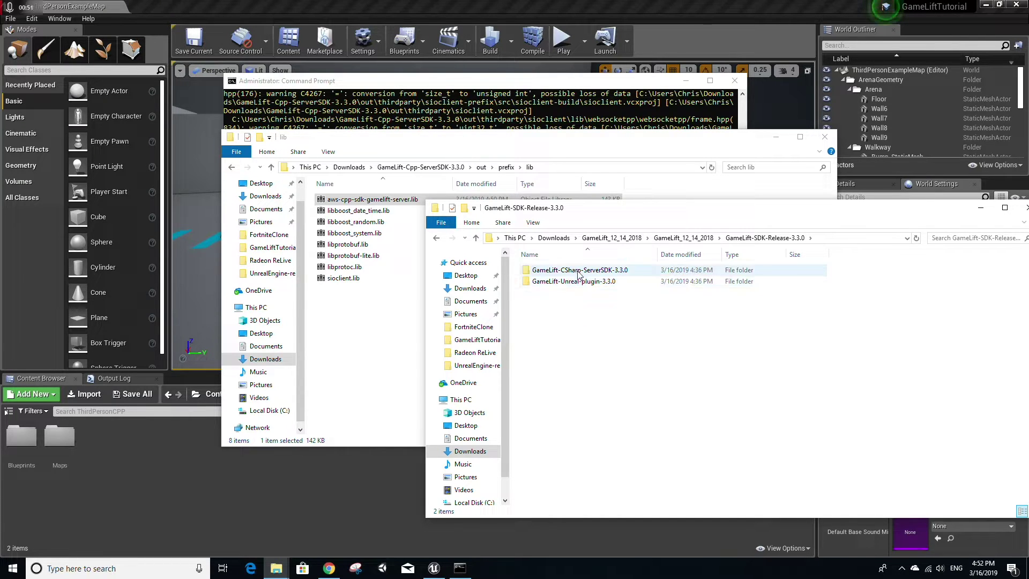
Open the ThirdParty\GameLiftServerSDK\Win64 folder of the UE4.21.1 version of GameLift-Unreal-plugin-3.3.0
{"action": "double_click", "coordinate": [577, 282]}
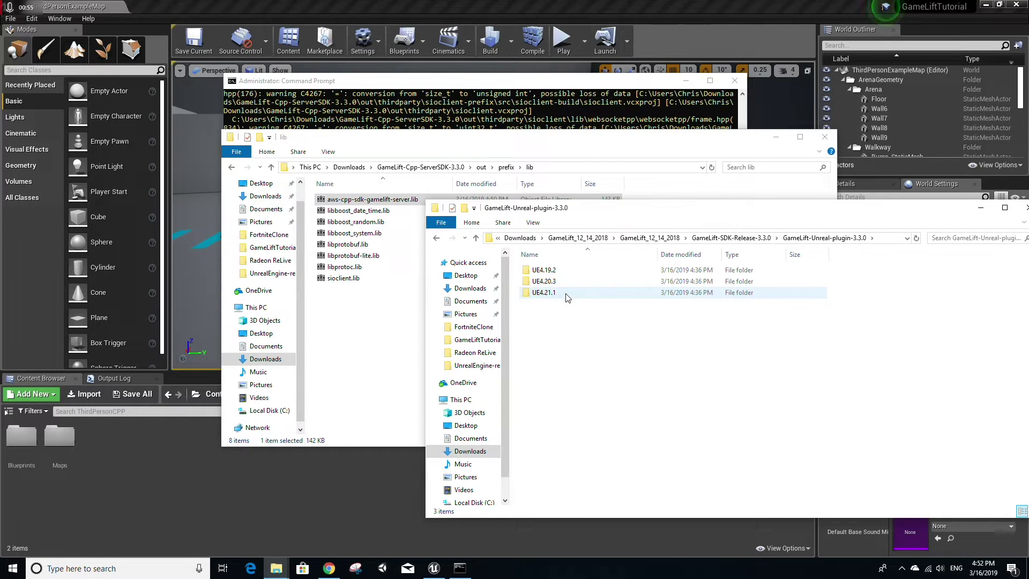
{"action": "double_click", "coordinate": [568, 297]}
{"action": "double_click", "coordinate": [571, 272]}
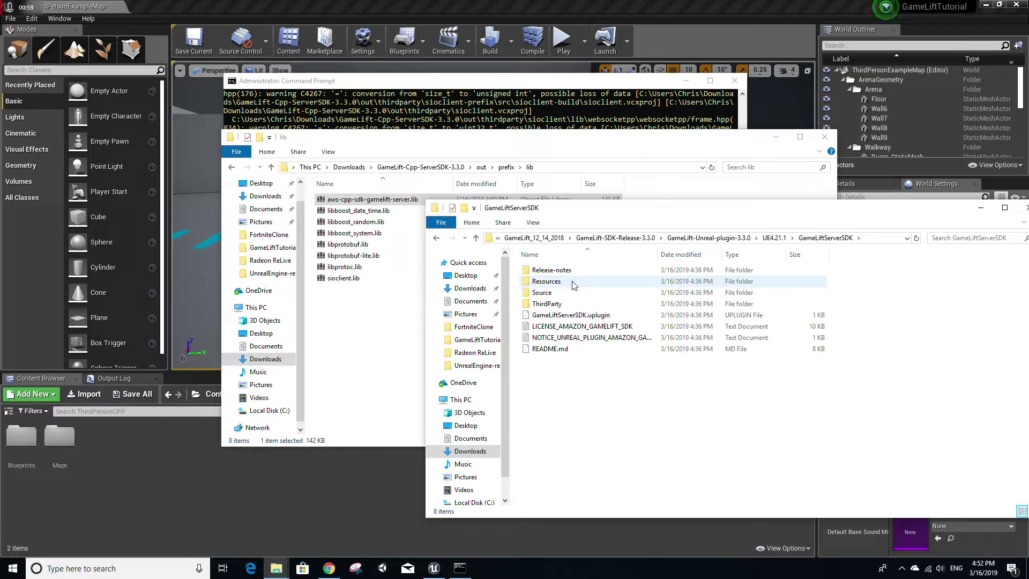
{"action": "double_click", "coordinate": [570, 303]}
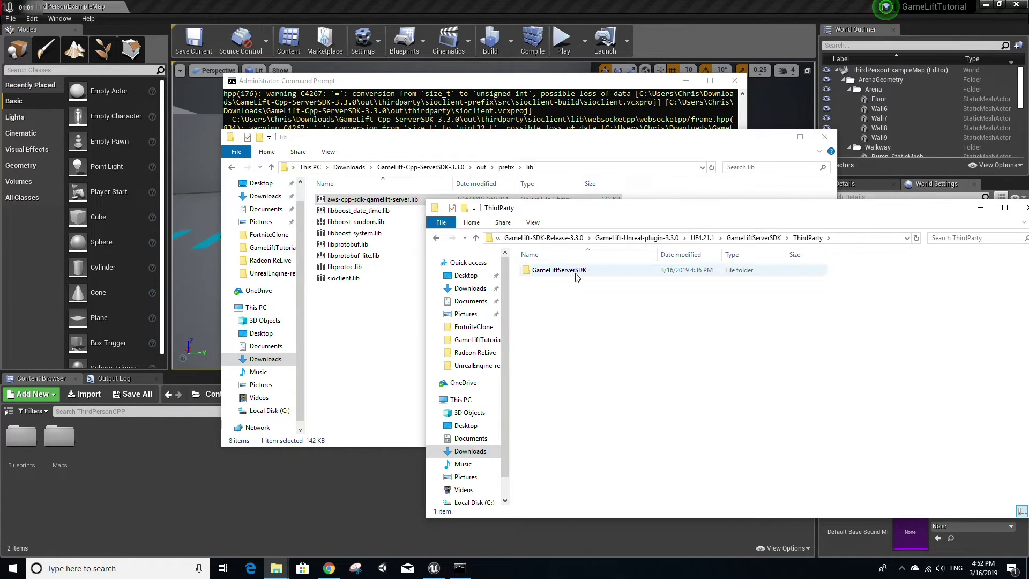
{"action": "double_click", "coordinate": [575, 271]}
{"action": "double_click", "coordinate": [577, 282]}
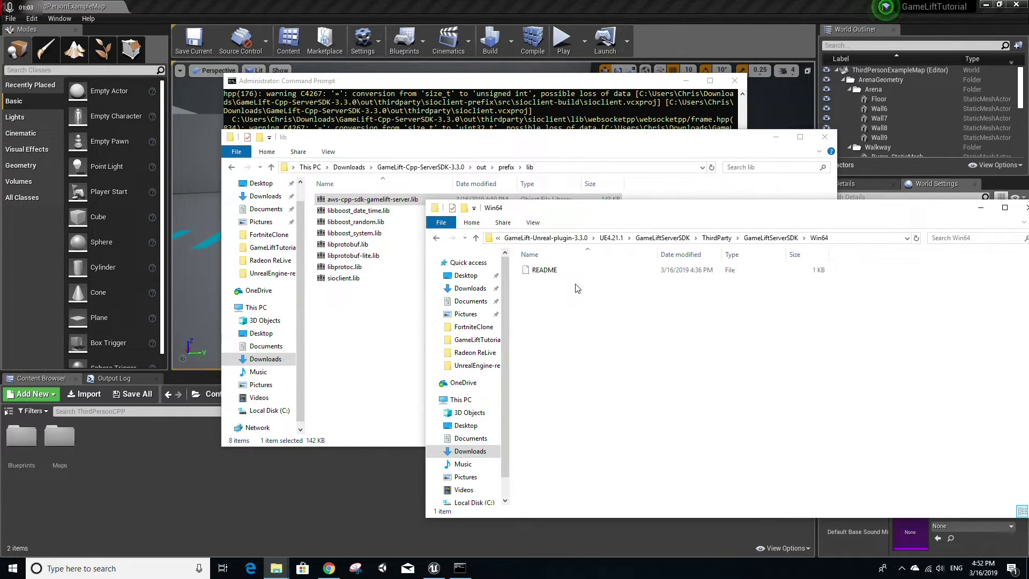
Arrange the two folder windows and move aws-cpp-sdk-gamelift-server.lib from the SDK's lib folder into the plugin's Win64 folder
{"action": "left_click_drag", "start_coordinate": [601, 211], "coordinate": [419, 313]}
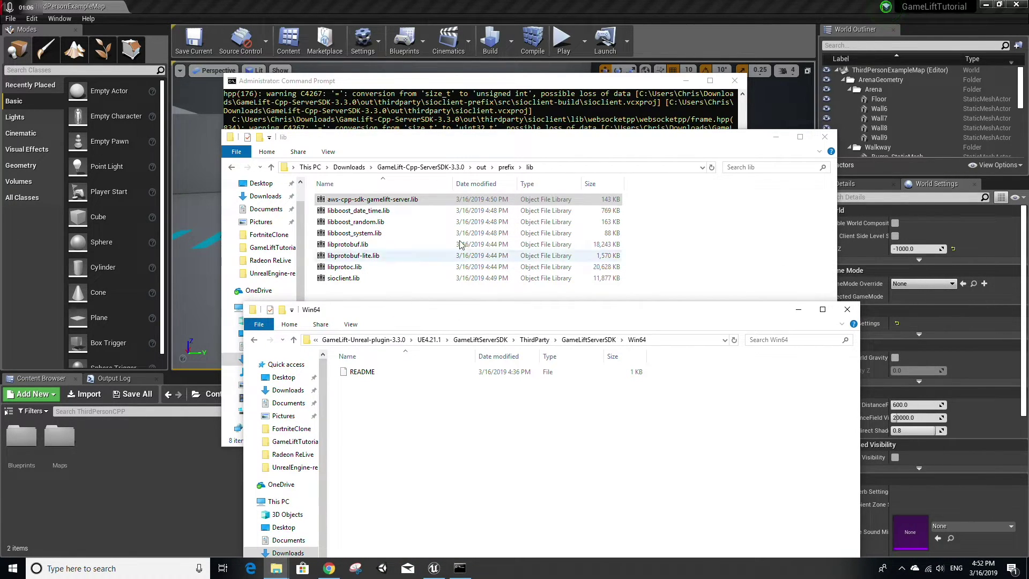
{"action": "left_click", "coordinate": [486, 203]}
{"action": "left_click_drag", "start_coordinate": [494, 217], "coordinate": [522, 509]}
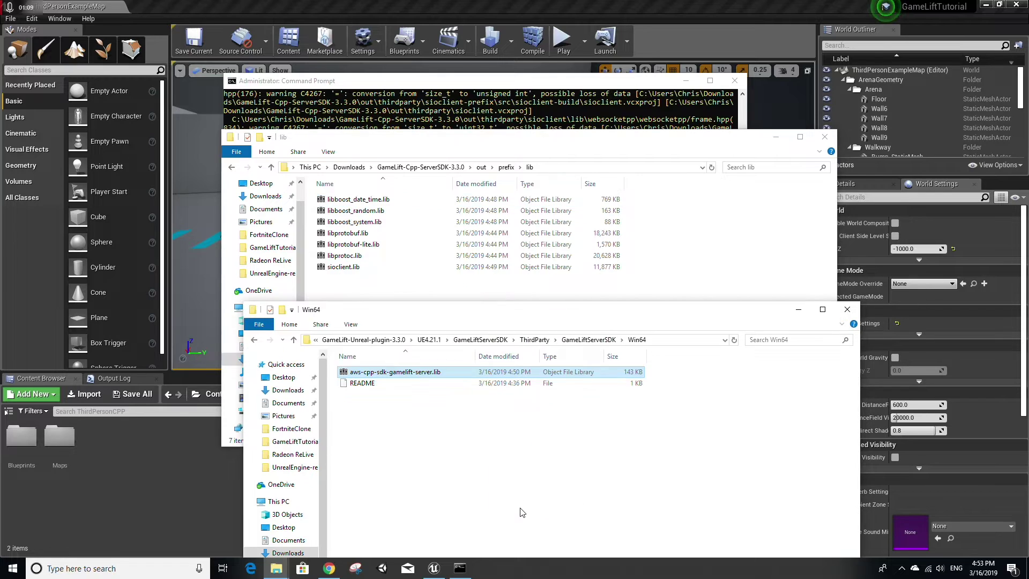
Move aws-cpp-sdk-gamelift-server.dll from the SDK's out\prefix\bin folder into the plugin's Win64 folder
{"action": "left_click", "coordinate": [506, 167]}
{"action": "double_click", "coordinate": [421, 201]}
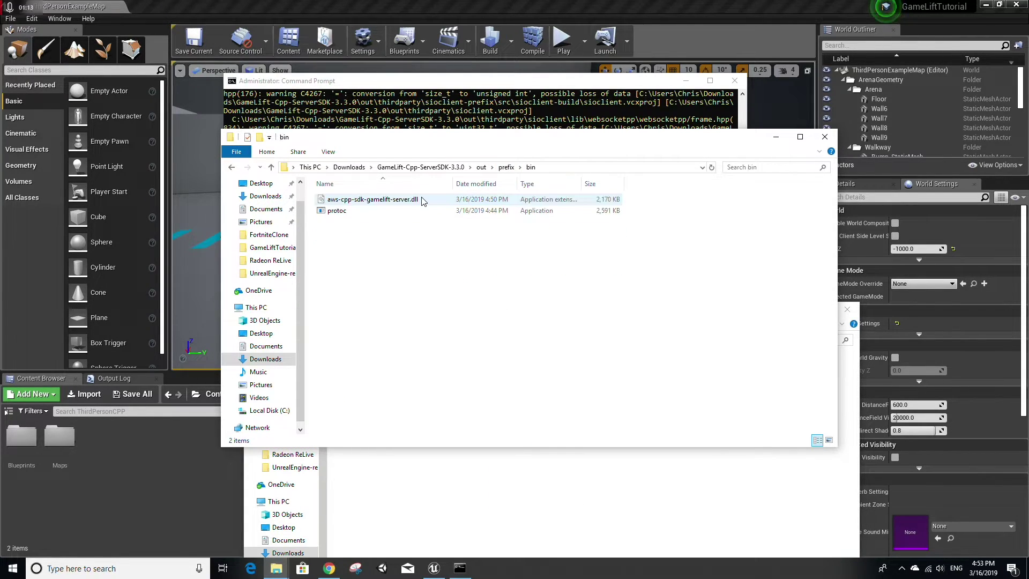
{"action": "left_click_drag", "start_coordinate": [413, 202], "coordinate": [491, 457]}
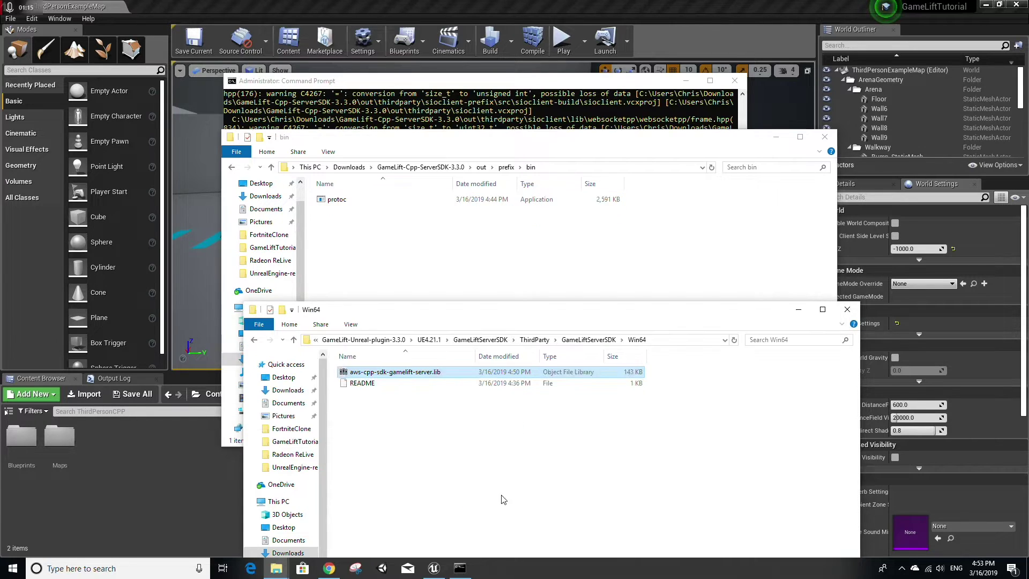
{"action": "left_click_drag", "start_coordinate": [627, 309], "coordinate": [648, 171]}
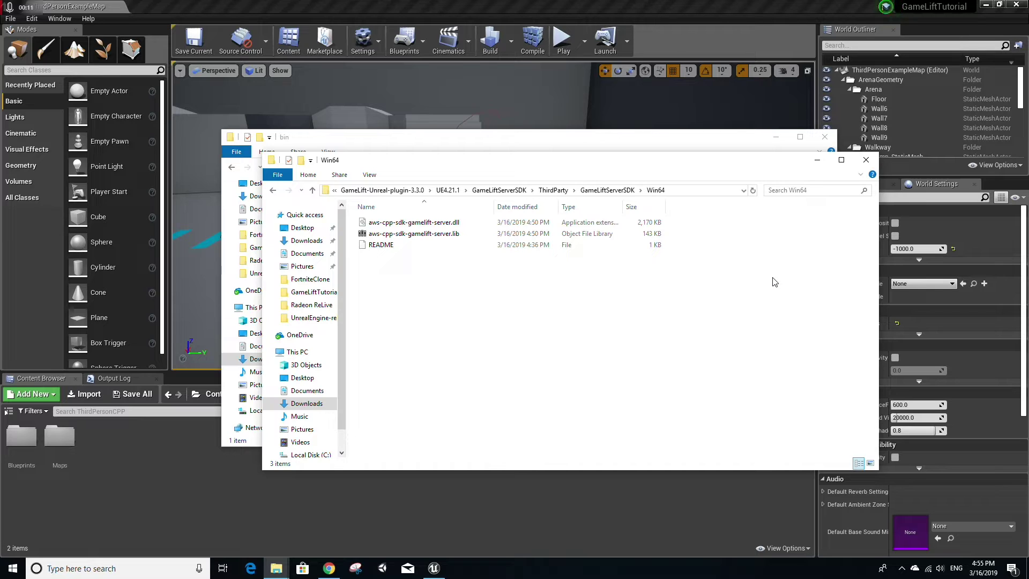
Go back up to the plugin's UE4.21.1 folder and copy the GameLiftServerSDK folder
{"action": "left_click", "coordinate": [499, 190]}
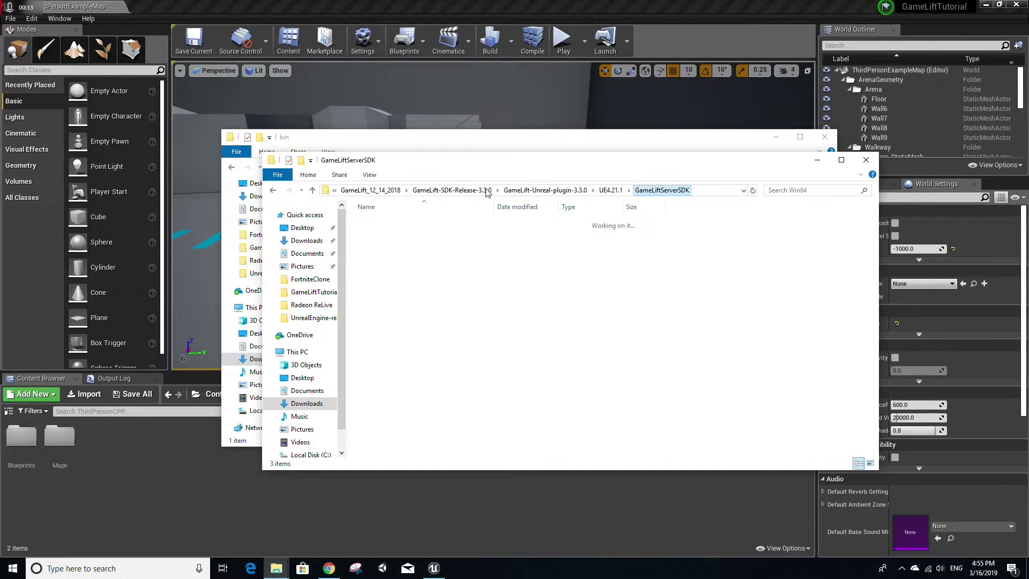
{"action": "left_click", "coordinate": [609, 191]}
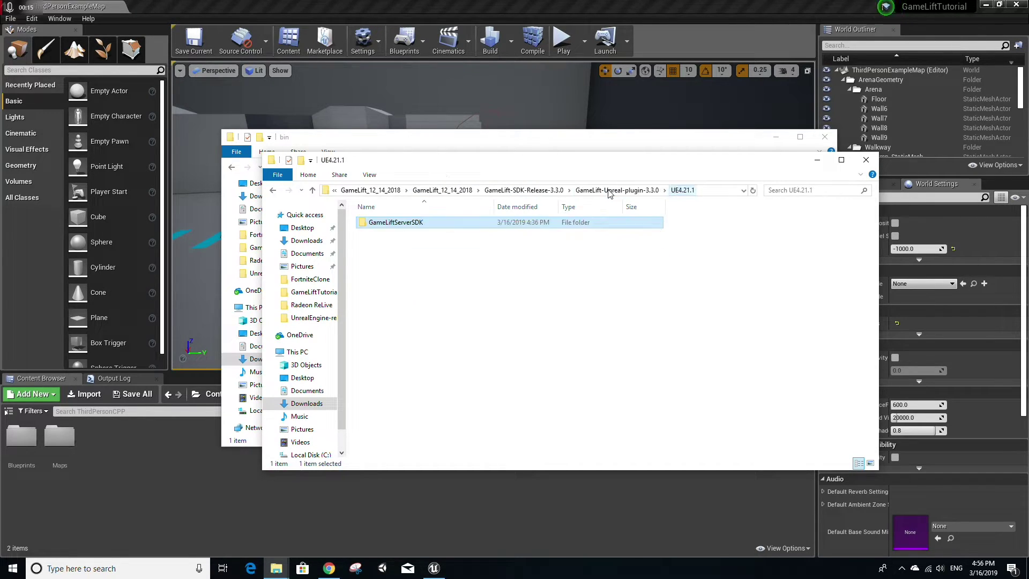
{"action": "right_click", "coordinate": [441, 224]}
{"action": "left_click", "coordinate": [466, 416]}
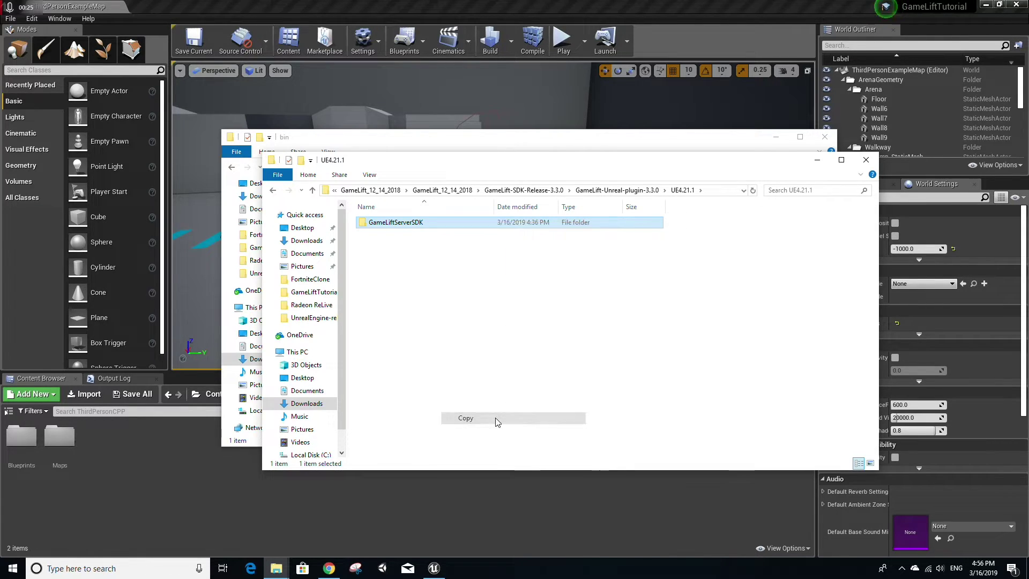
Create a new folder named Plugins in the GameLiftTutorial project folder
{"action": "left_click", "coordinate": [410, 149]}
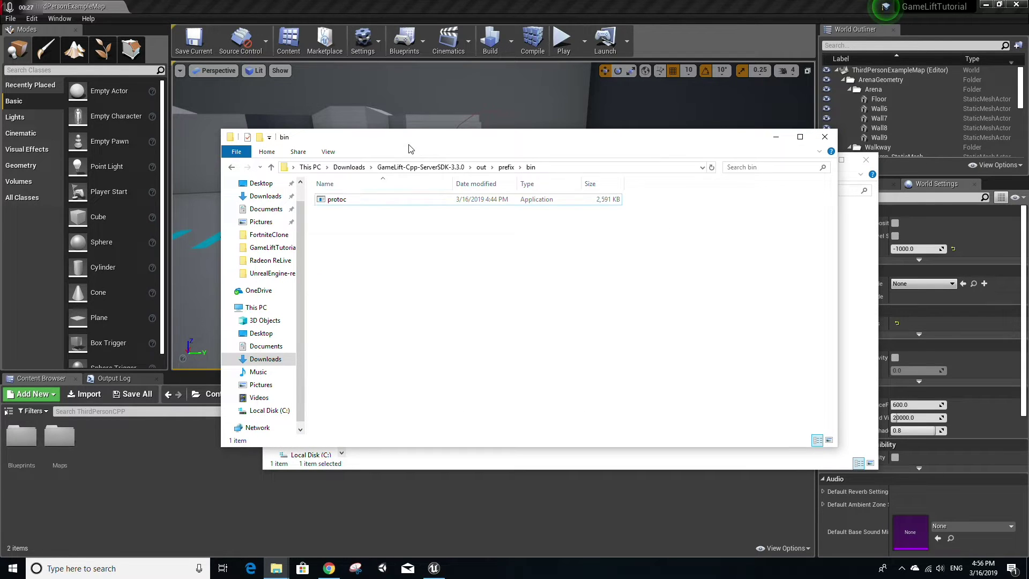
{"action": "left_click", "coordinate": [278, 250]}
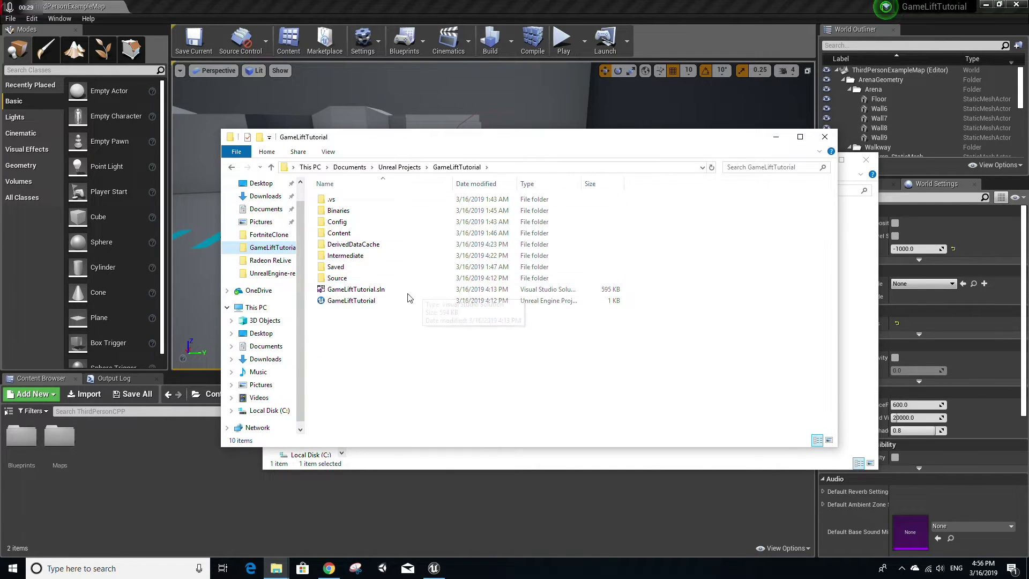
{"action": "right_click", "coordinate": [390, 327]}
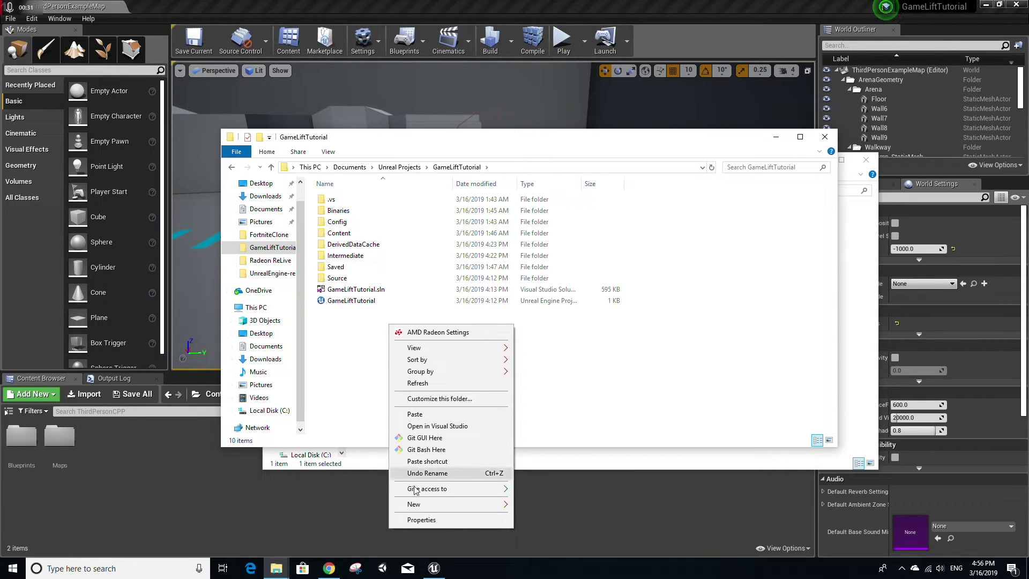
{"action": "mouse_move", "coordinate": [414, 506]}
{"action": "left_click", "coordinate": [567, 428]}
{"action": "type", "text": "Plugins"}
{"action": "key", "text": "Return"}
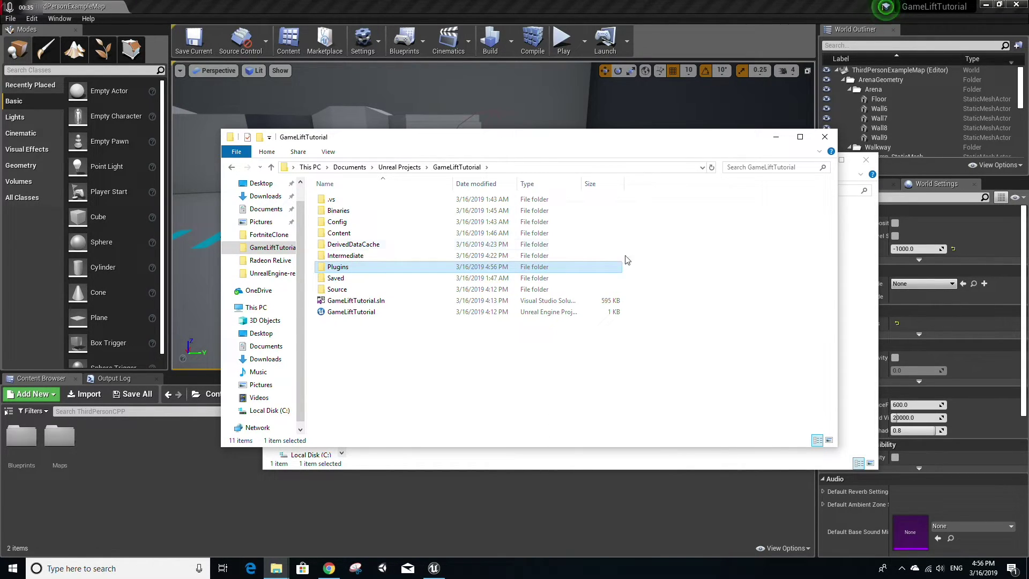
Paste the GameLiftServerSDK folder into the project's Plugins folder and open its ThirdParty folder
{"action": "double_click", "coordinate": [534, 272]}
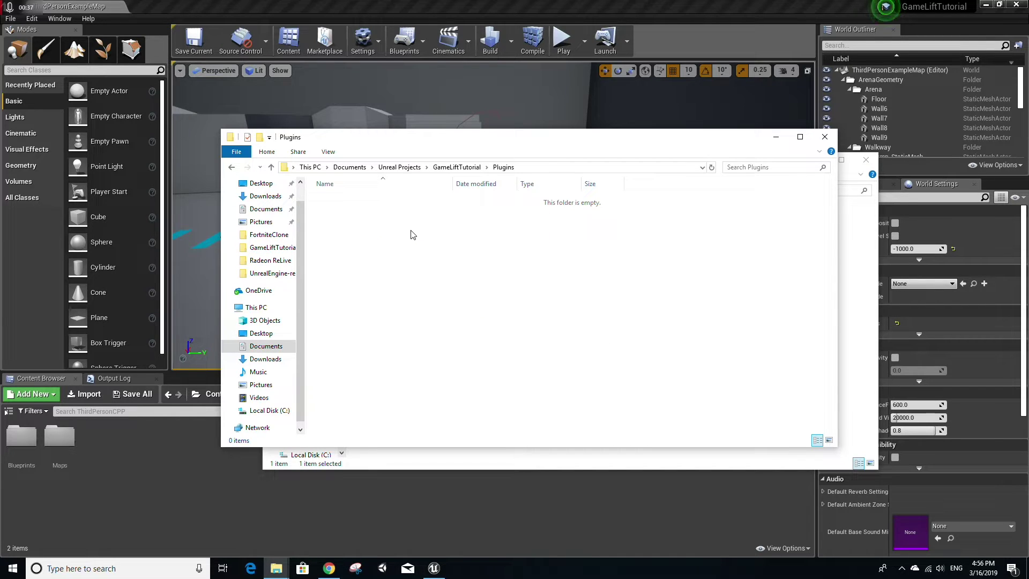
{"action": "right_click", "coordinate": [413, 235]}
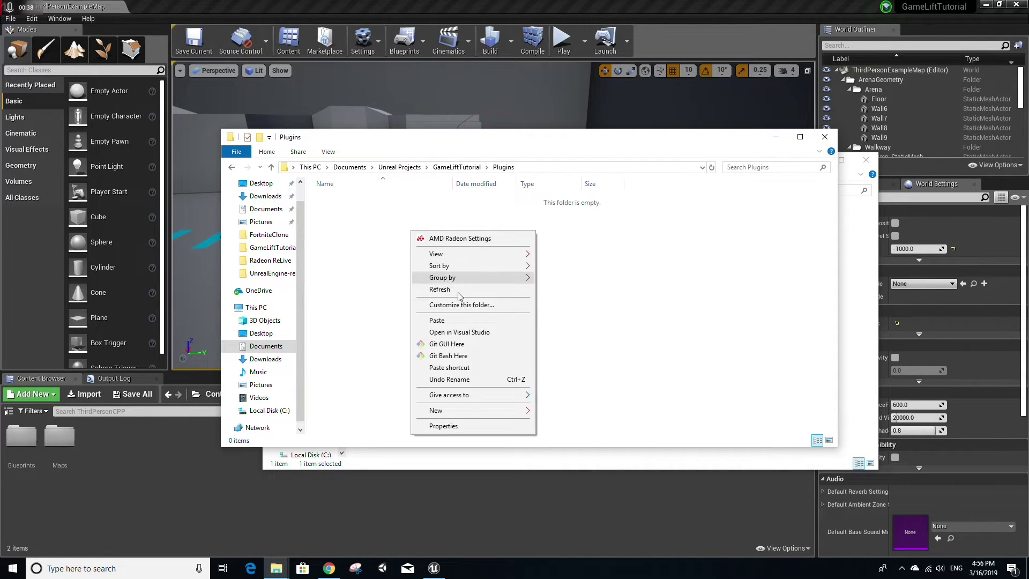
{"action": "left_click", "coordinate": [449, 321]}
{"action": "double_click", "coordinate": [430, 202]}
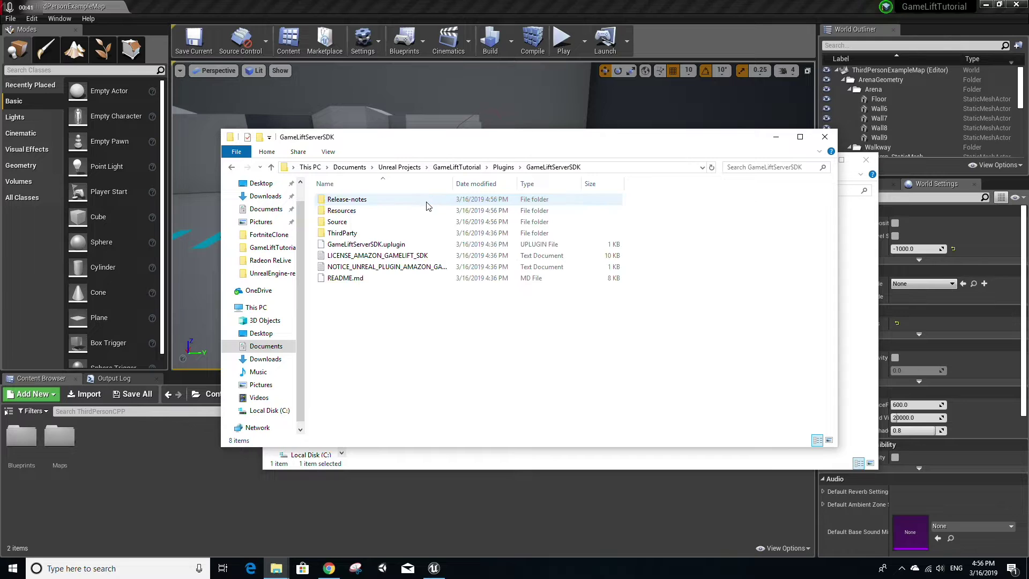
{"action": "double_click", "coordinate": [395, 233]}
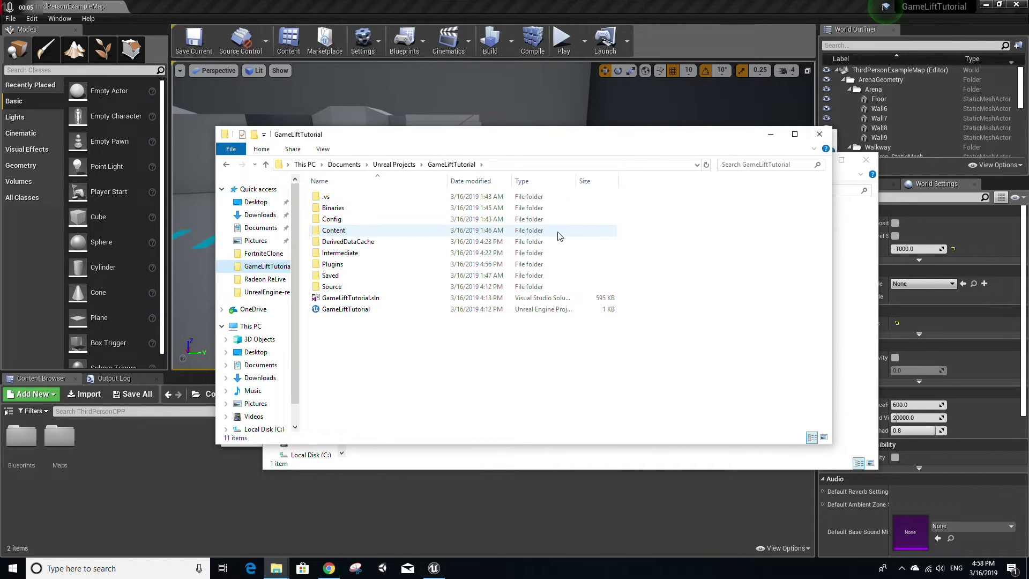
Open the GameLiftTutorial project file in Notepad++ and add an empty "Plugins" array after the "Modules" array
{"action": "right_click", "coordinate": [447, 316]}
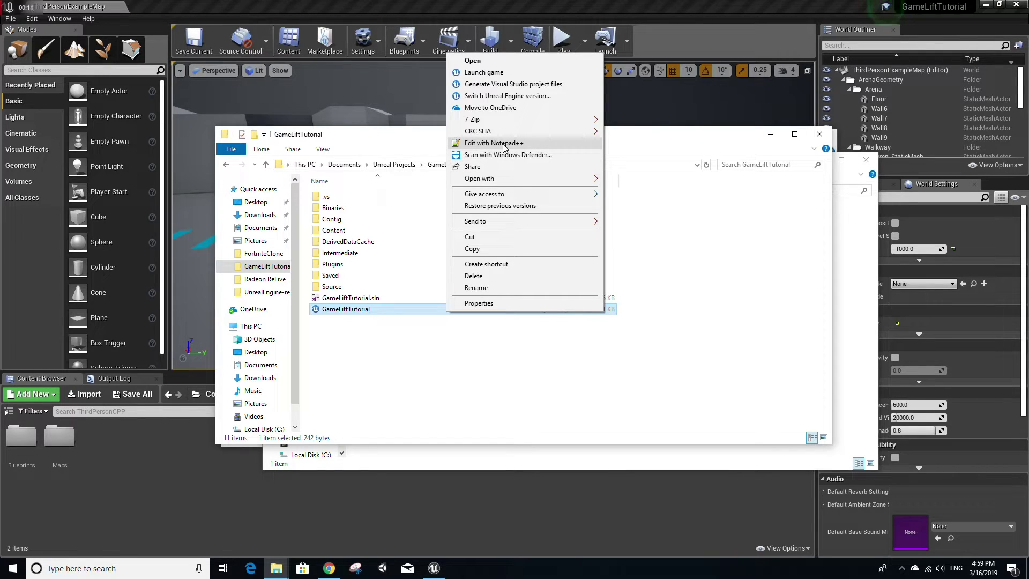
{"action": "left_click", "coordinate": [504, 143]}
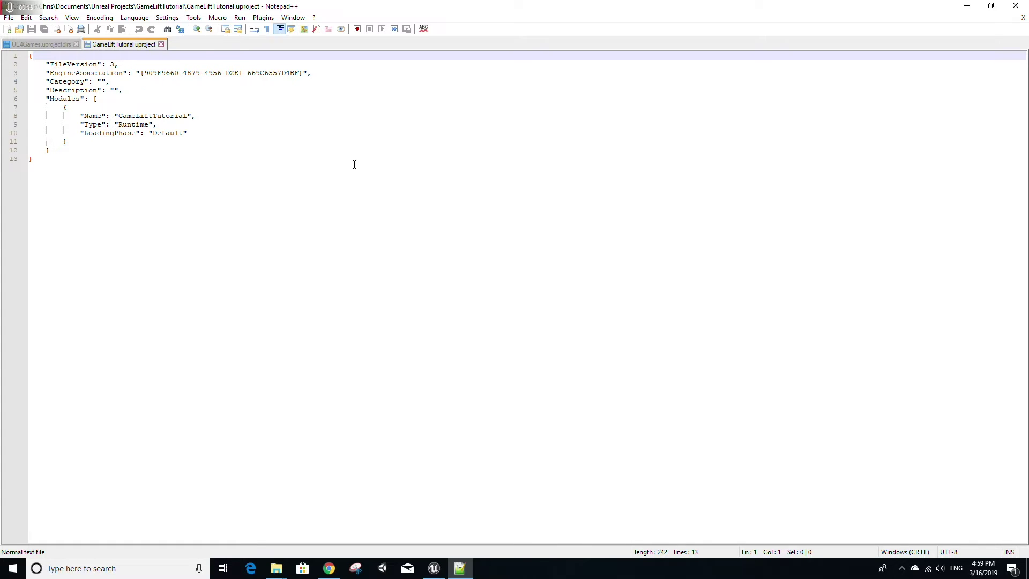
{"action": "left_click", "coordinate": [137, 146]}
{"action": "left_click_drag", "start_coordinate": [82, 148], "coordinate": [46, 98]}
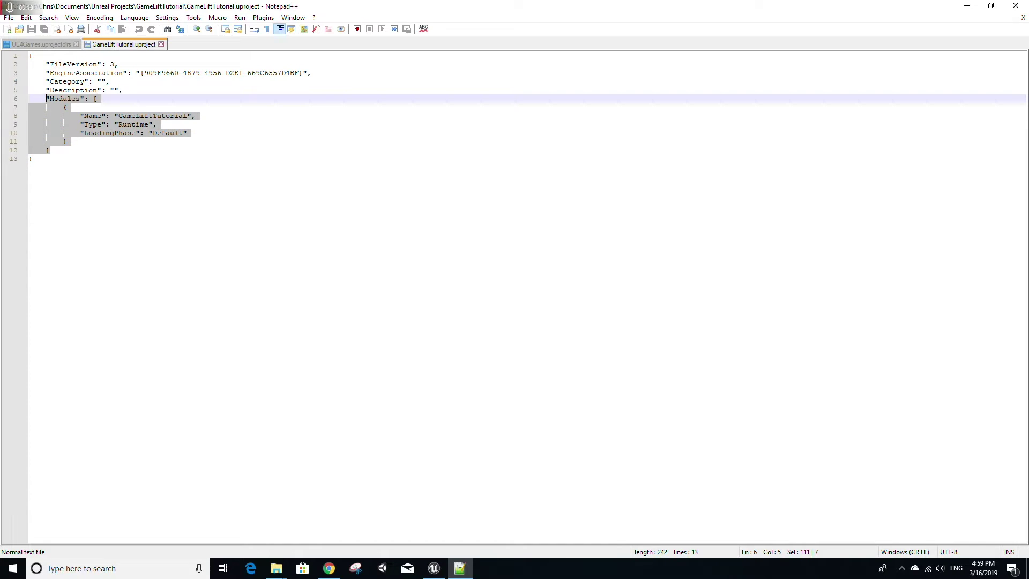
{"action": "left_click", "coordinate": [70, 150]}
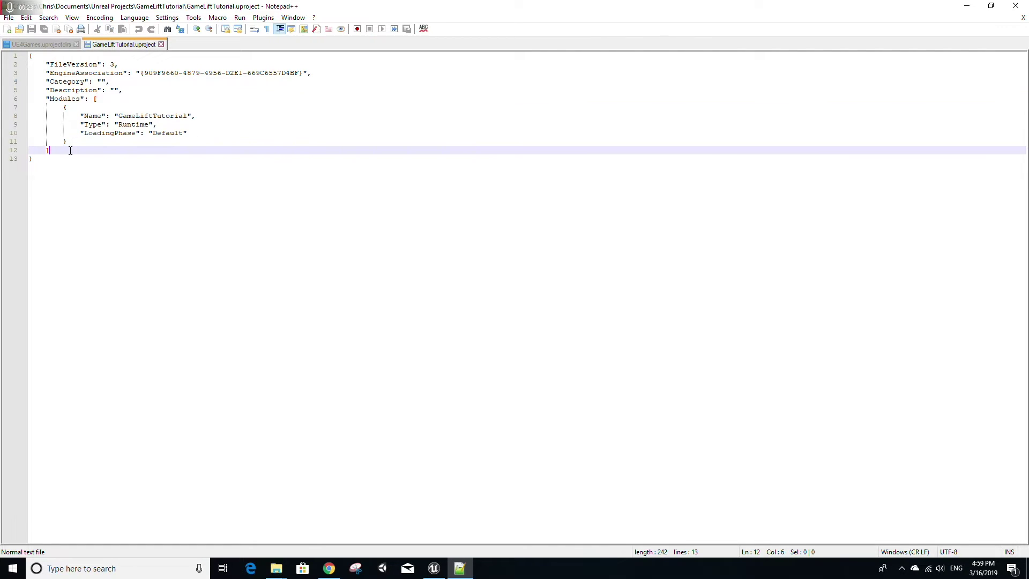
{"action": "type", "text": ","}
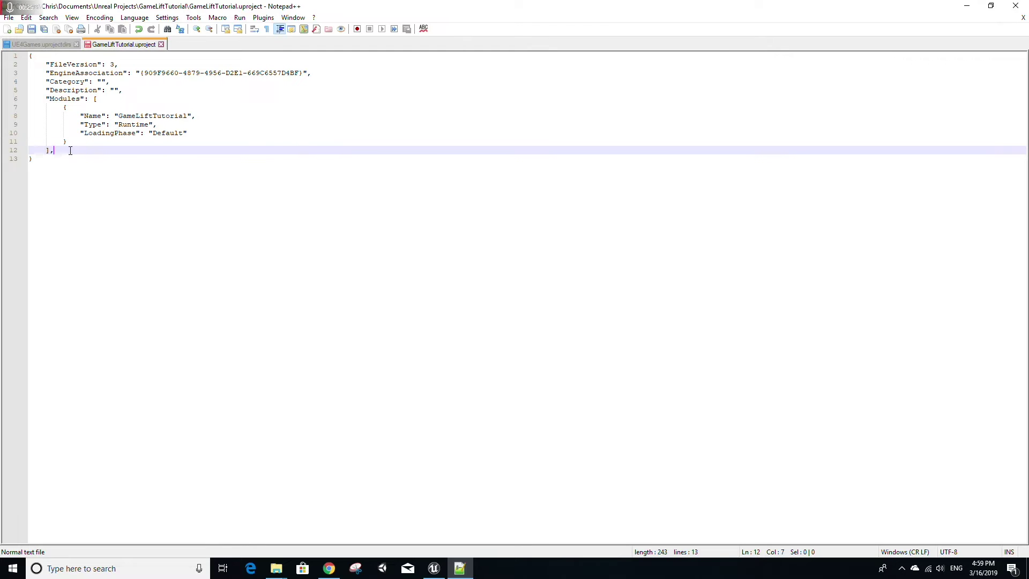
{"action": "key", "text": "Return"}
{"action": "type", "text": "\"Plugins\": ["}
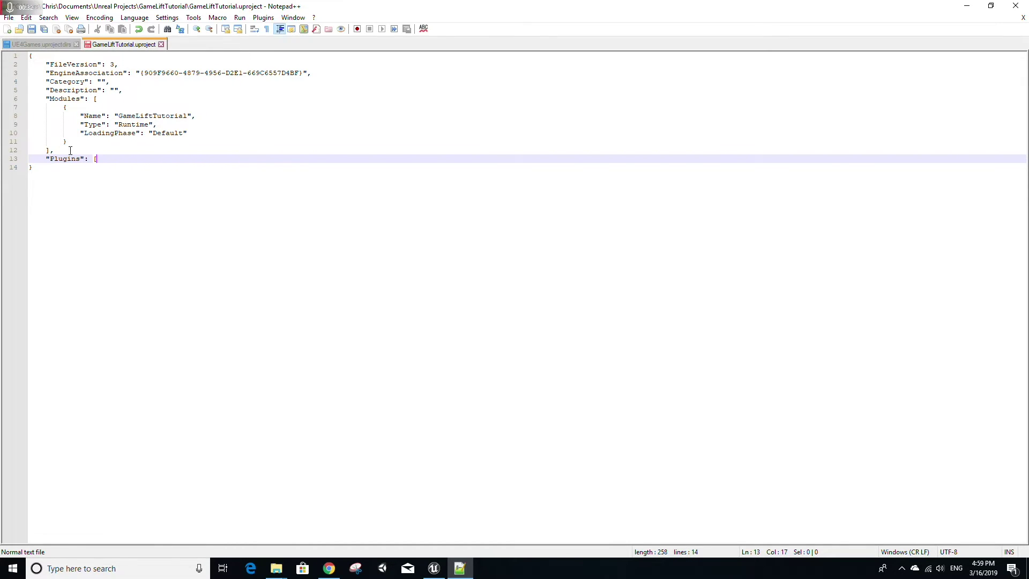
{"action": "key", "text": "Return"}
{"action": "key", "text": "Return"}
{"action": "type", "text": "]"}
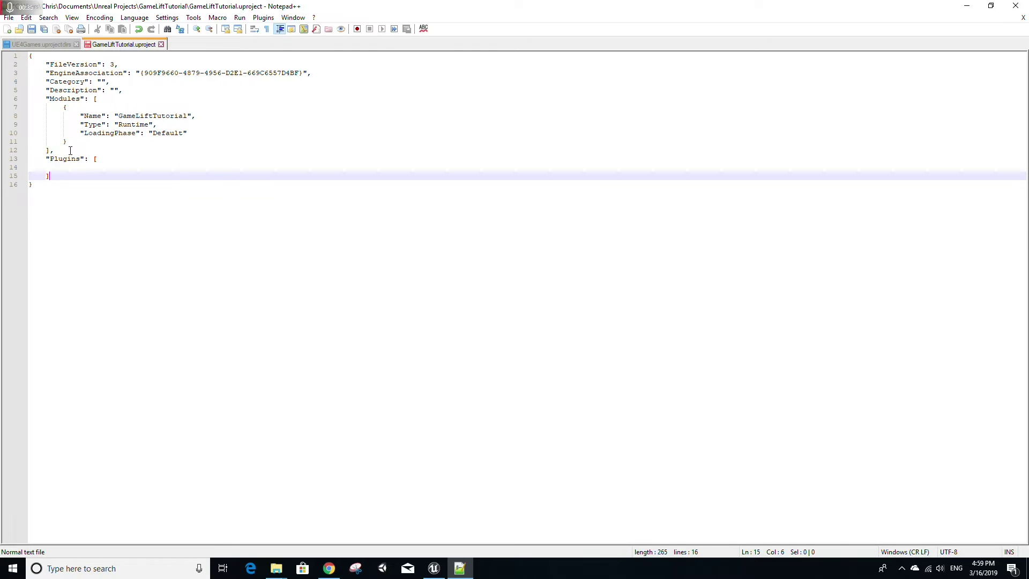
Insert an empty pair of curly braces inside the "Plugins" array with an indented blank line between them
{"action": "key", "text": "Up"}
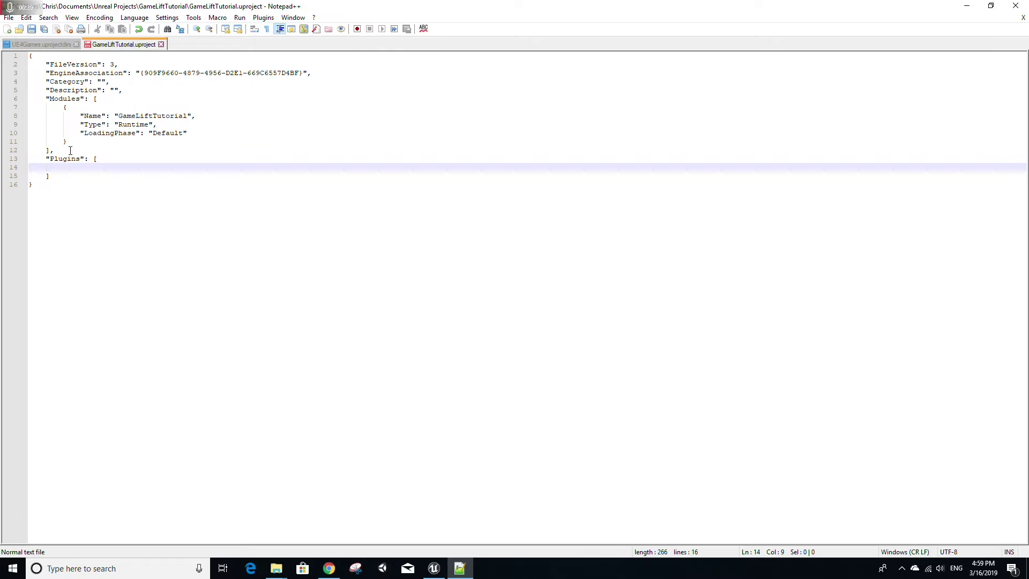
{"action": "type", "text": "{"}
{"action": "key", "text": "Return"}
{"action": "key", "text": "Return"}
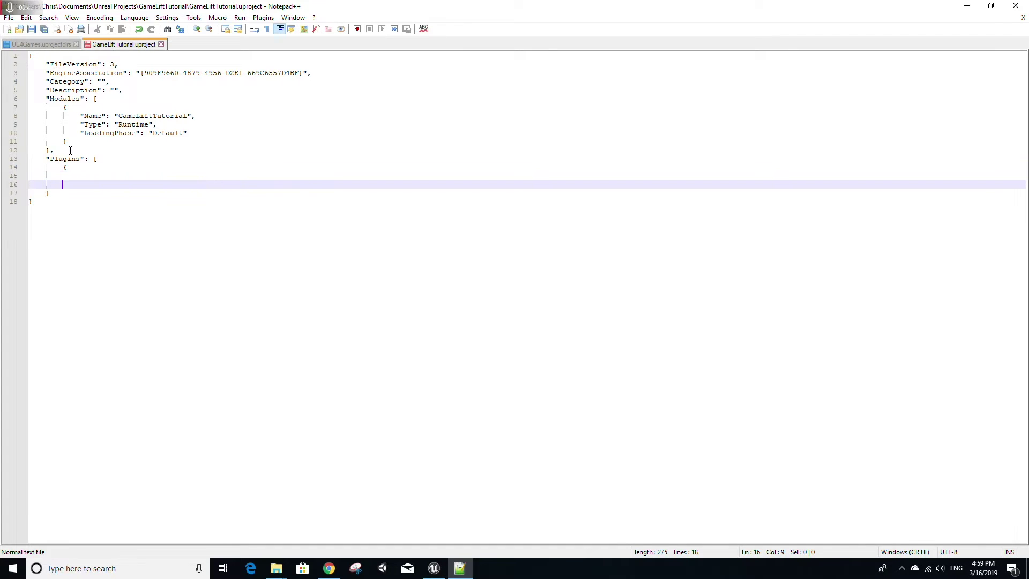
{"action": "type", "text": "}"}
{"action": "key", "text": "Up"}
{"action": "key", "text": "Tab"}
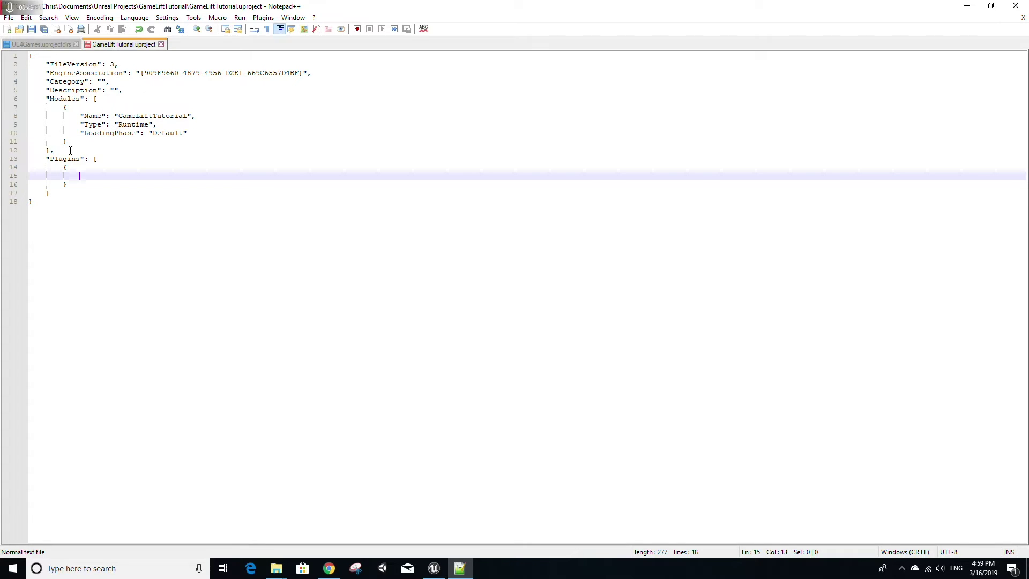
Fill the plugin entry with "Name": "GameLiftServerSDK" and "Enabled": true
{"action": "type", "text": "\"N"}
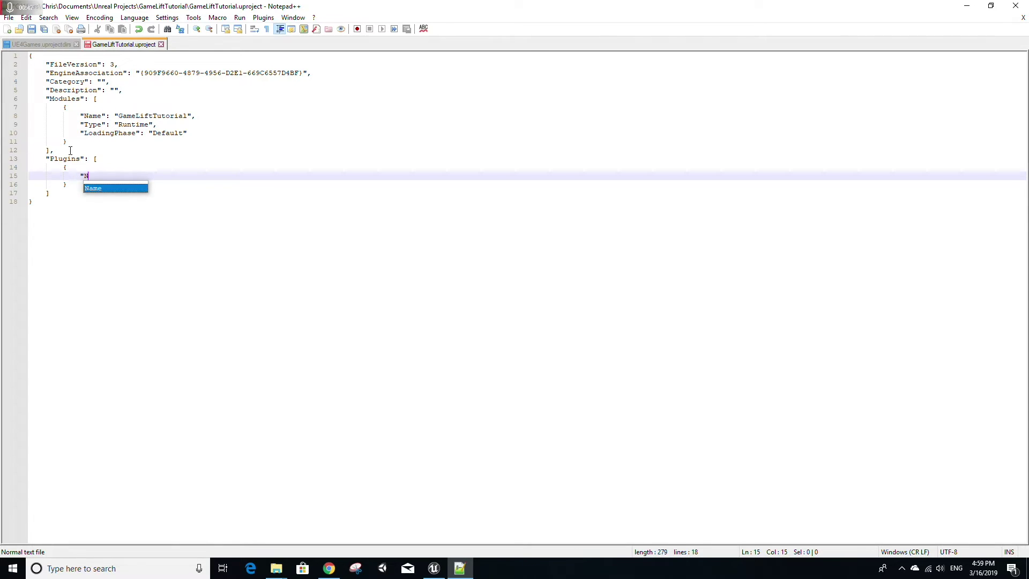
{"action": "type", "text": "ame\": \"G"}
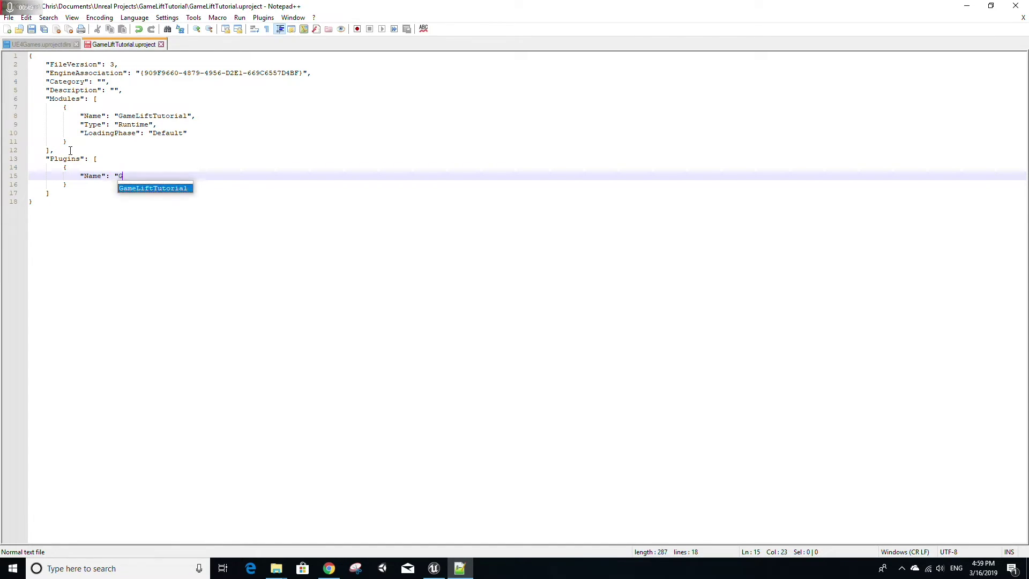
{"action": "type", "text": "ameLiftServ"}
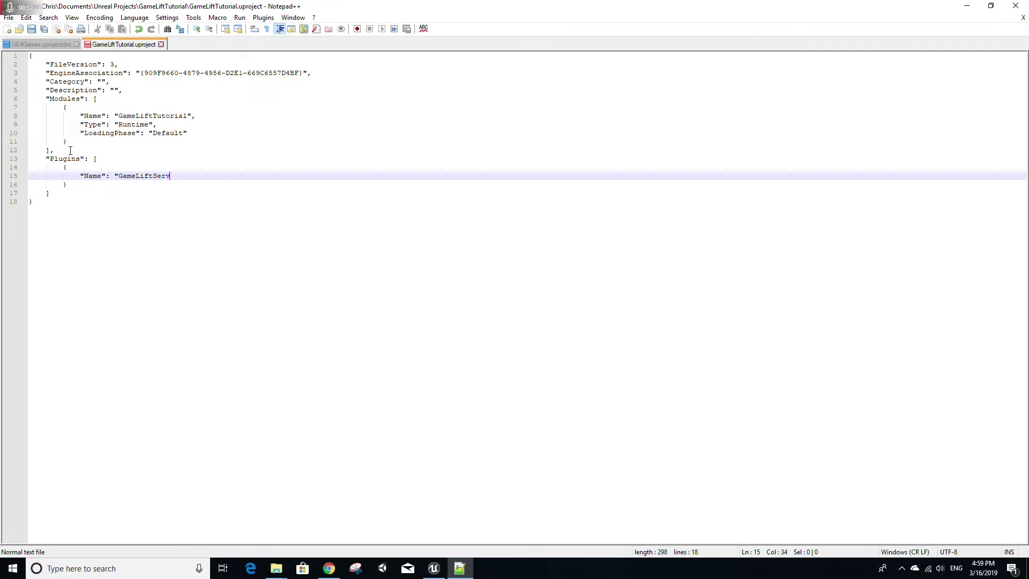
{"action": "type", "text": "erSDK\","}
{"action": "key", "text": "Return"}
{"action": "type", "text": "\"Enabled\""}
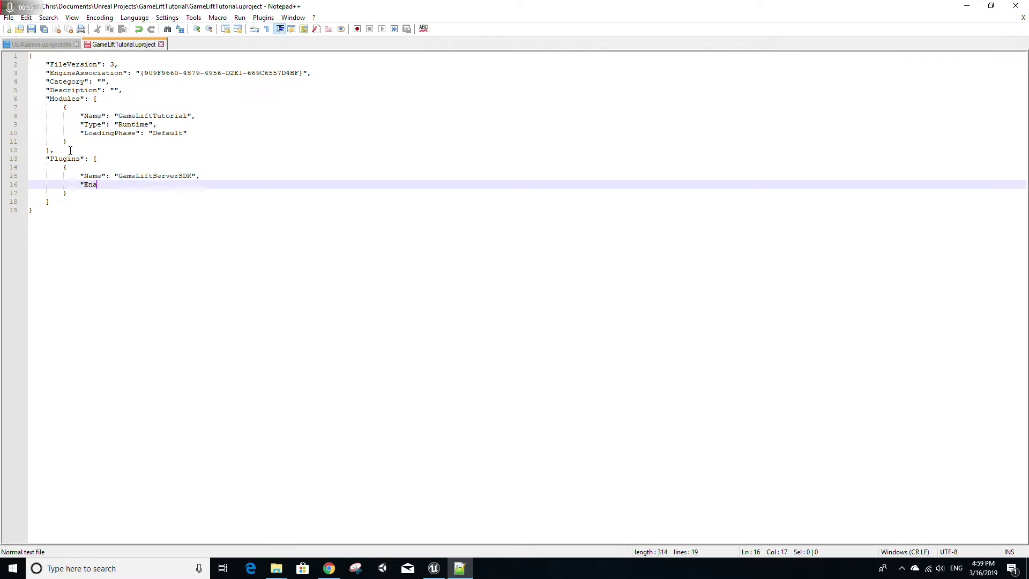
{"action": "type", "text": ": true"}
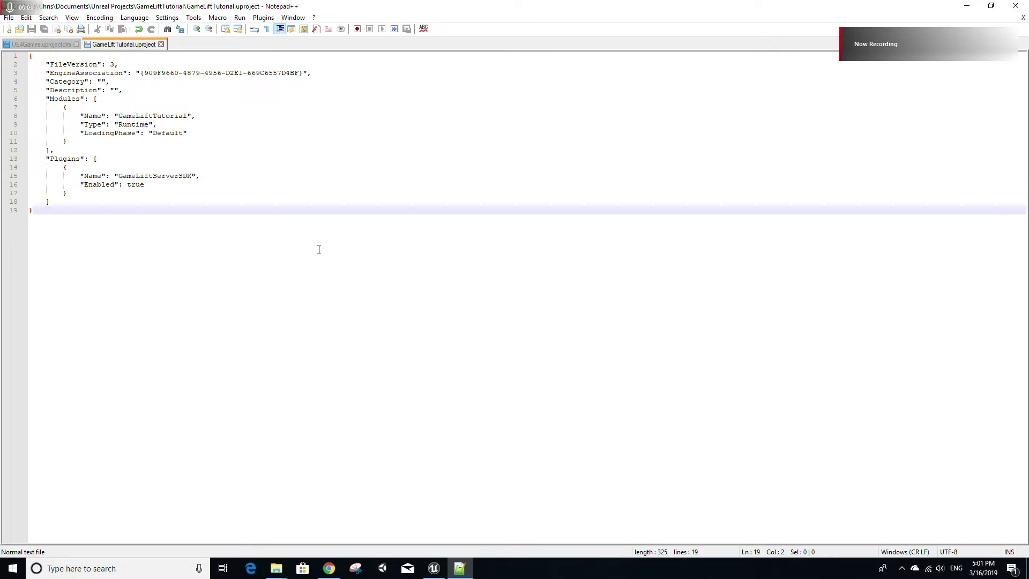
Open GameLiftTutorial.Build.cs from the project's Source\GameLiftTutorial folder in Visual Studio
{"action": "mouse_move", "coordinate": [276, 567]}
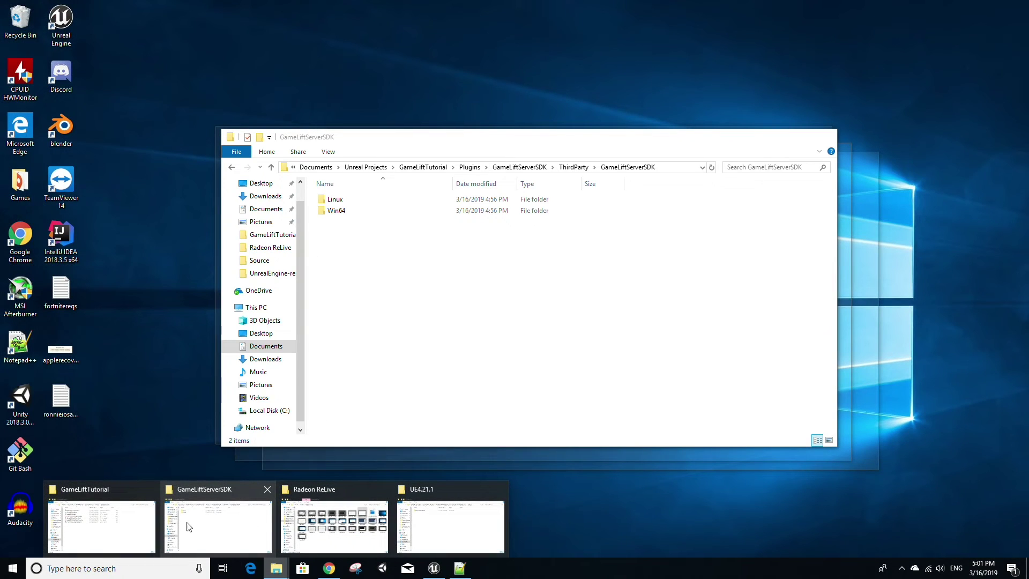
{"action": "left_click", "coordinate": [141, 531]}
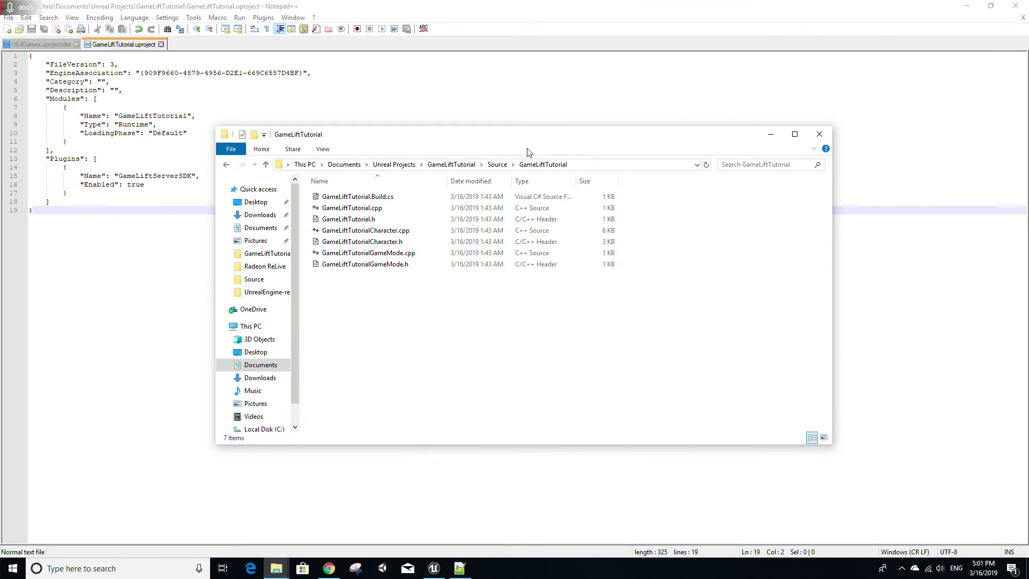
{"action": "left_click", "coordinate": [456, 166]}
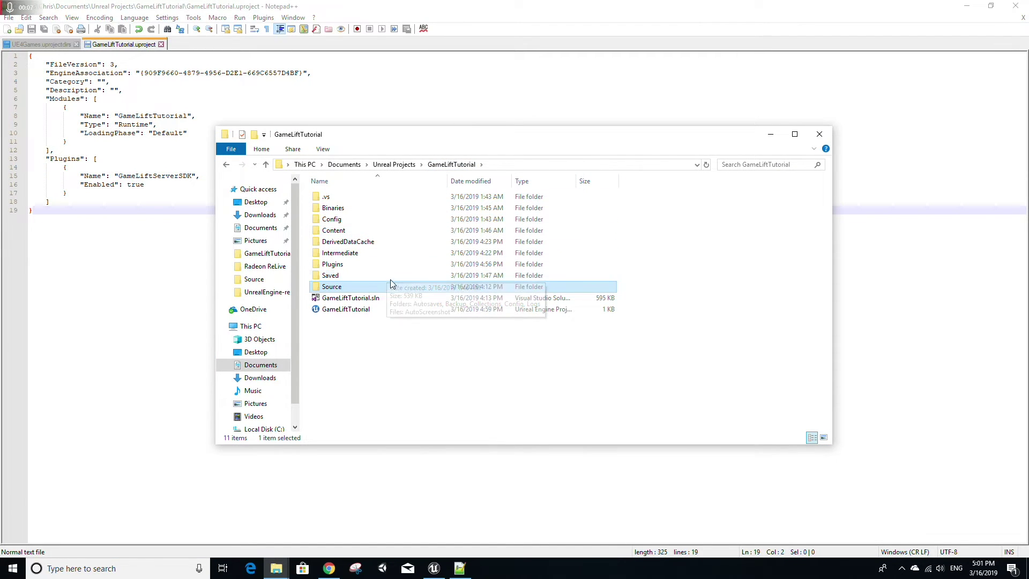
{"action": "double_click", "coordinate": [375, 287]}
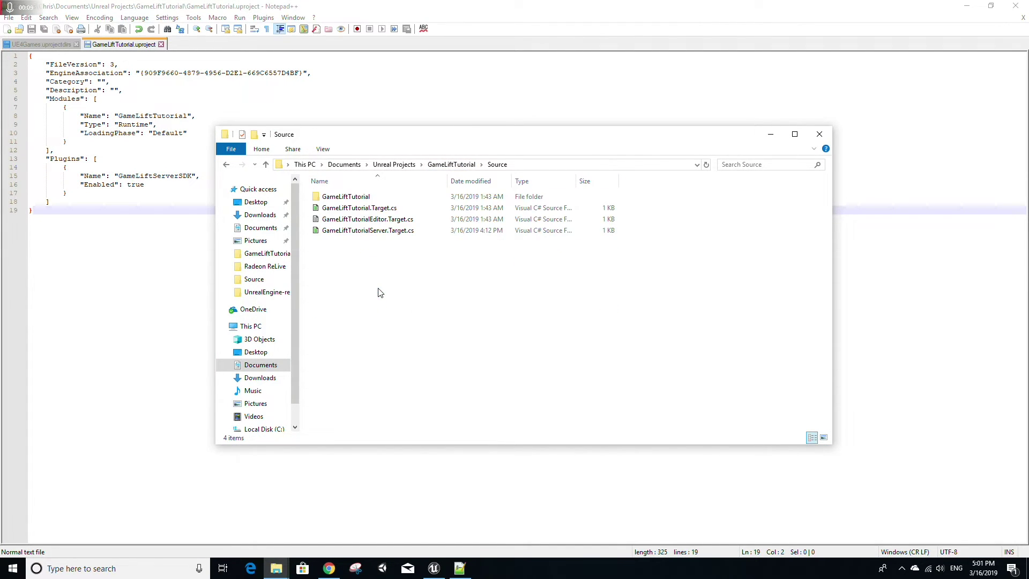
{"action": "double_click", "coordinate": [407, 199]}
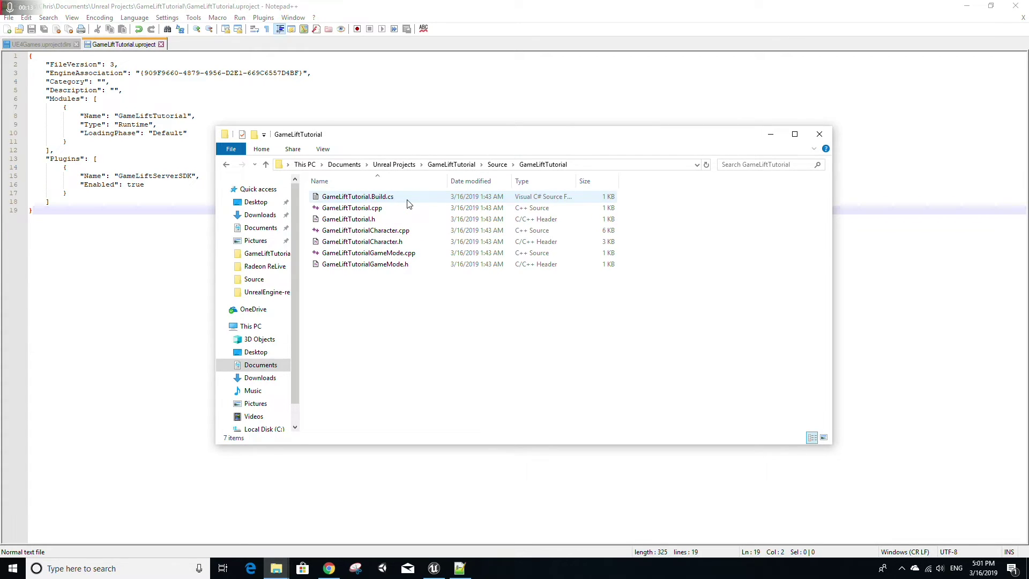
{"action": "left_click", "coordinate": [402, 200]}
{"action": "double_click", "coordinate": [400, 197]}
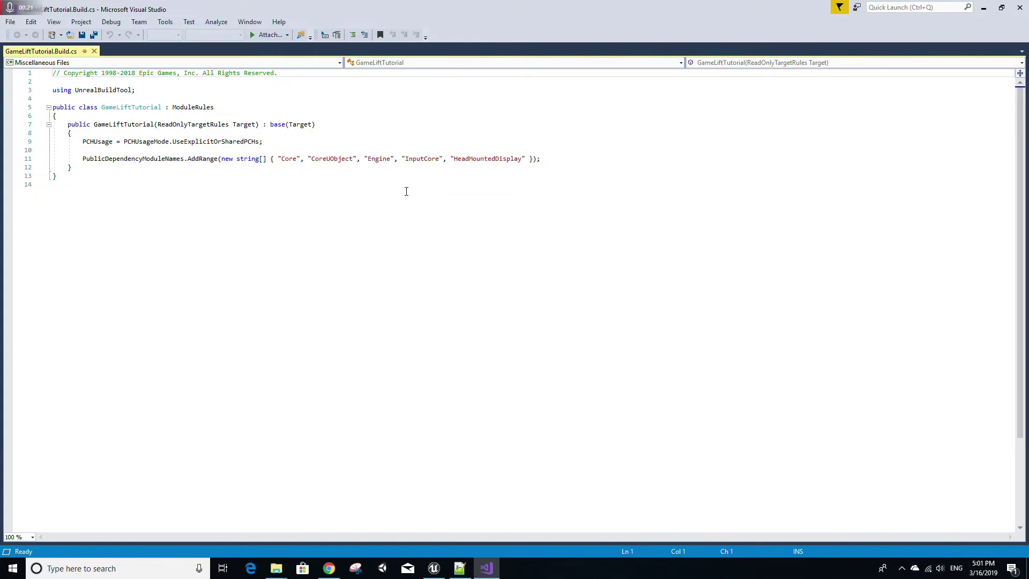
Add "GameLiftServerSDK" after "HeadMountedDisplay" in PublicDependencyModuleNames and save the build file
{"action": "left_click", "coordinate": [525, 159]}
{"action": "type", "text": ","}
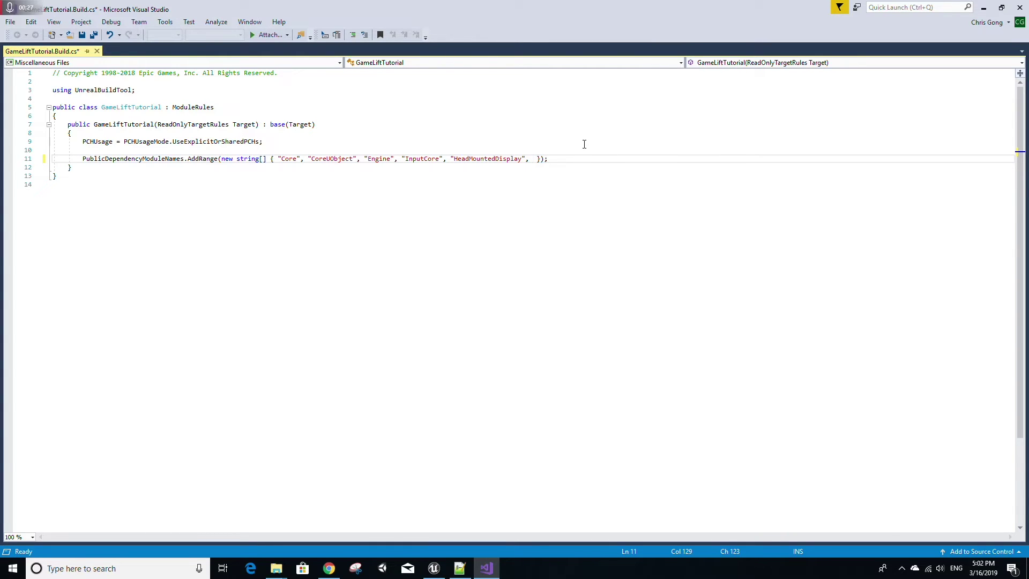
{"action": "type", "text": " \"GameLiftServerSDK\""}
{"action": "key", "text": "ctrl+s"}
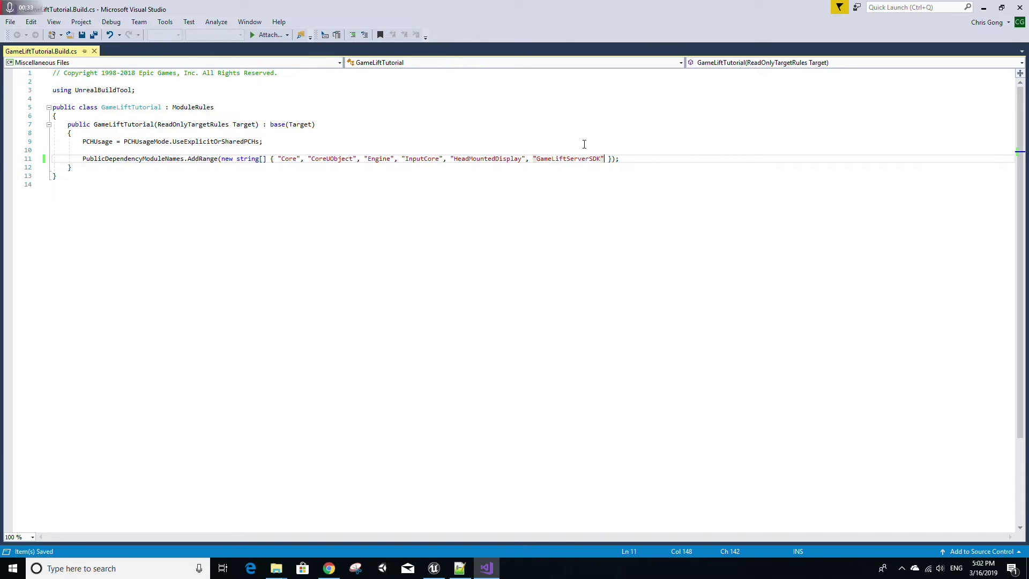
Close Visual Studio, Notepad++ and the Unreal Editor, leaving the project's File Explorer window open
{"action": "left_click", "coordinate": [1019, 7]}
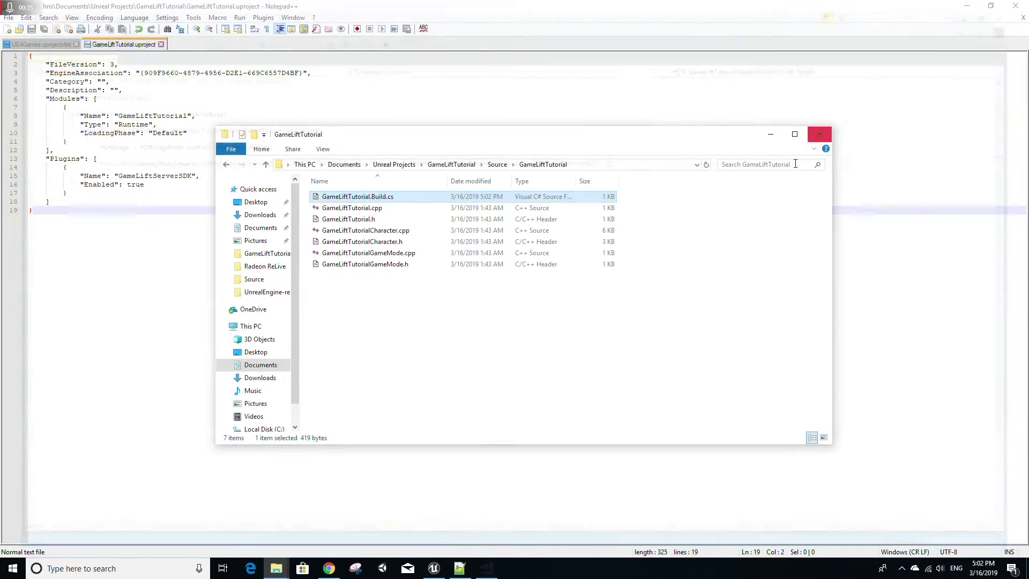
{"action": "left_click", "coordinate": [1024, 4]}
{"action": "left_click", "coordinate": [1025, 5]}
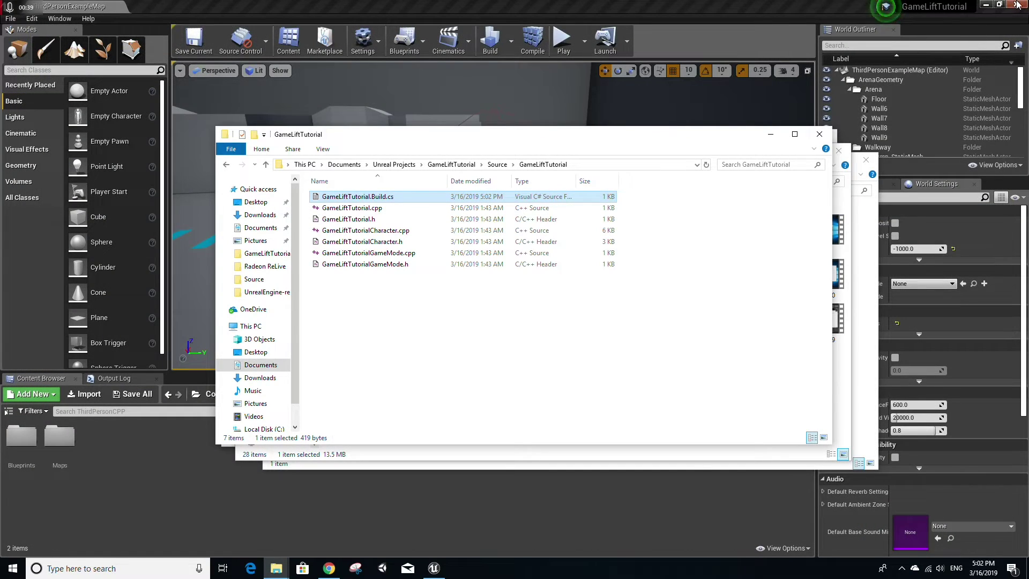
{"action": "left_click", "coordinate": [988, 6]}
Reopen the GameLiftTutorial project from its root folder and agree to rebuild the GameLiftServerSDK module
{"action": "left_click", "coordinate": [451, 164]}
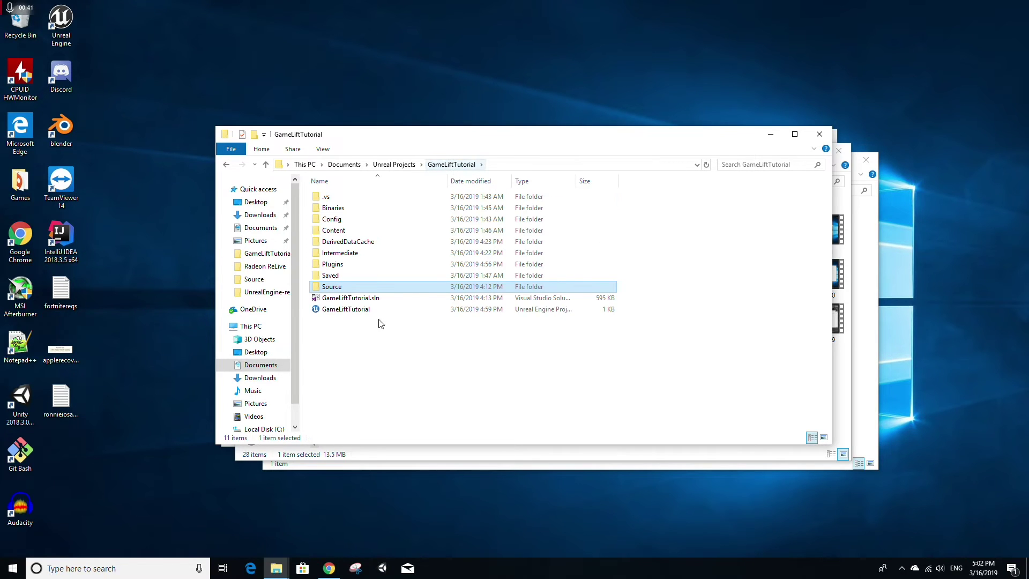
{"action": "double_click", "coordinate": [346, 309]}
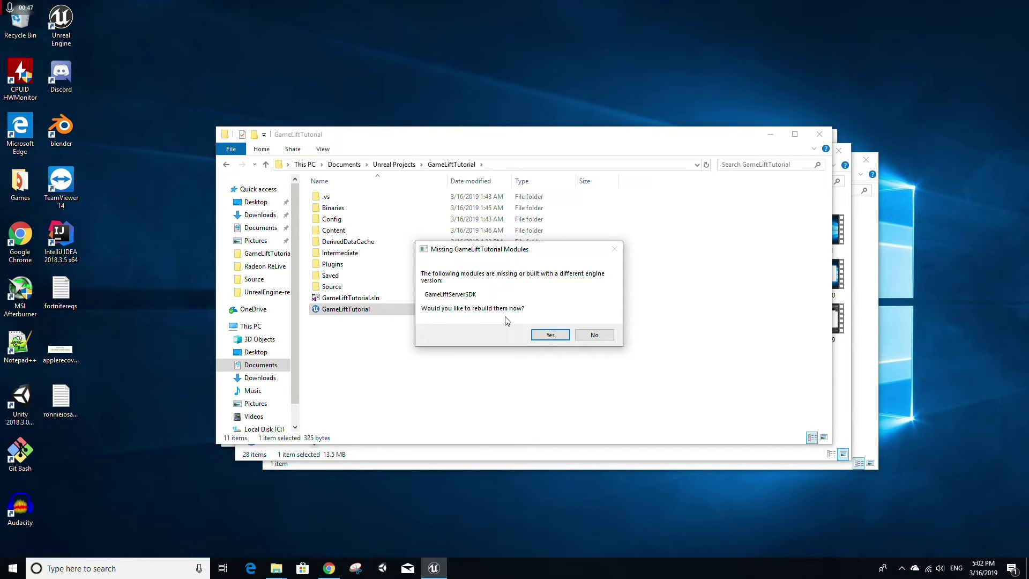
{"action": "left_click", "coordinate": [550, 335]}
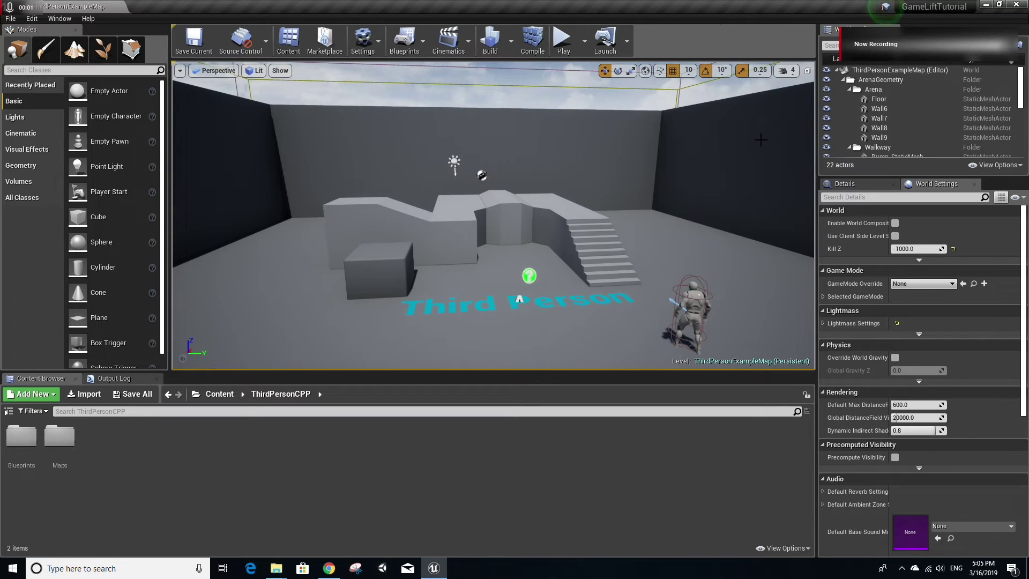
Open the editor's plugin list and check the plugins under the Project category
{"action": "left_click", "coordinate": [38, 21]}
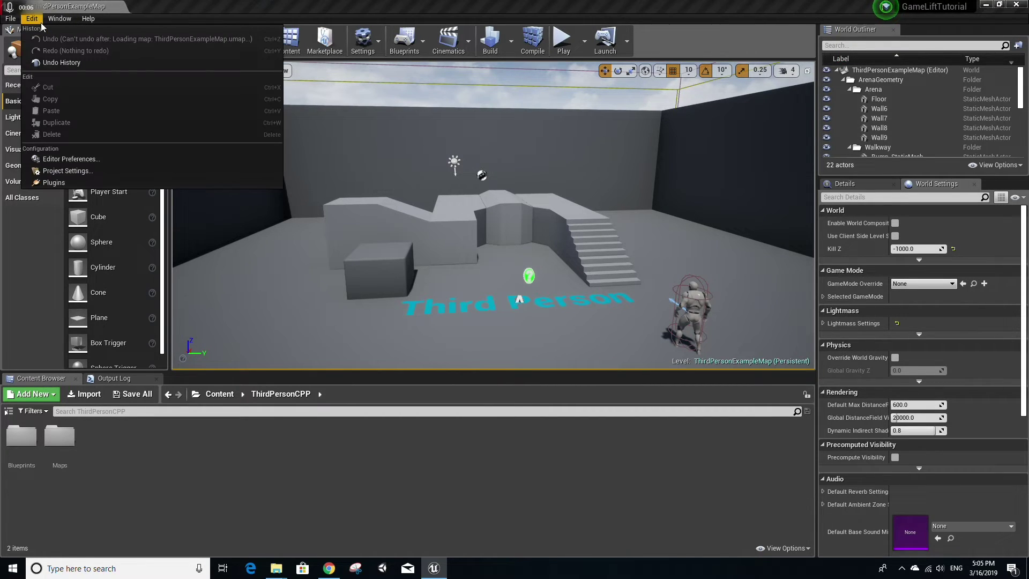
{"action": "left_click", "coordinate": [55, 183]}
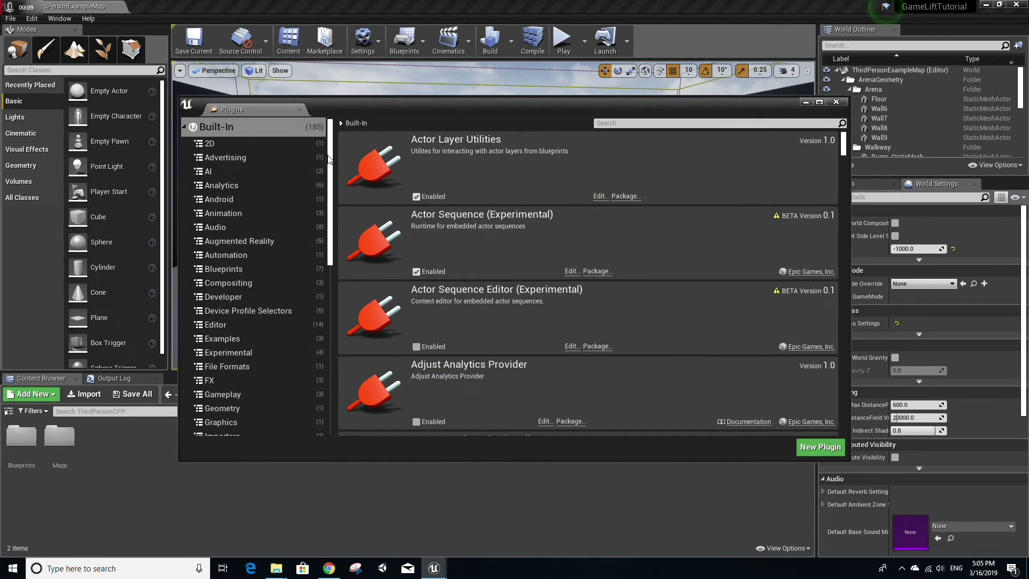
{"action": "scroll", "coordinate": [310, 325], "scroll_direction": "down", "scroll_amount": 10}
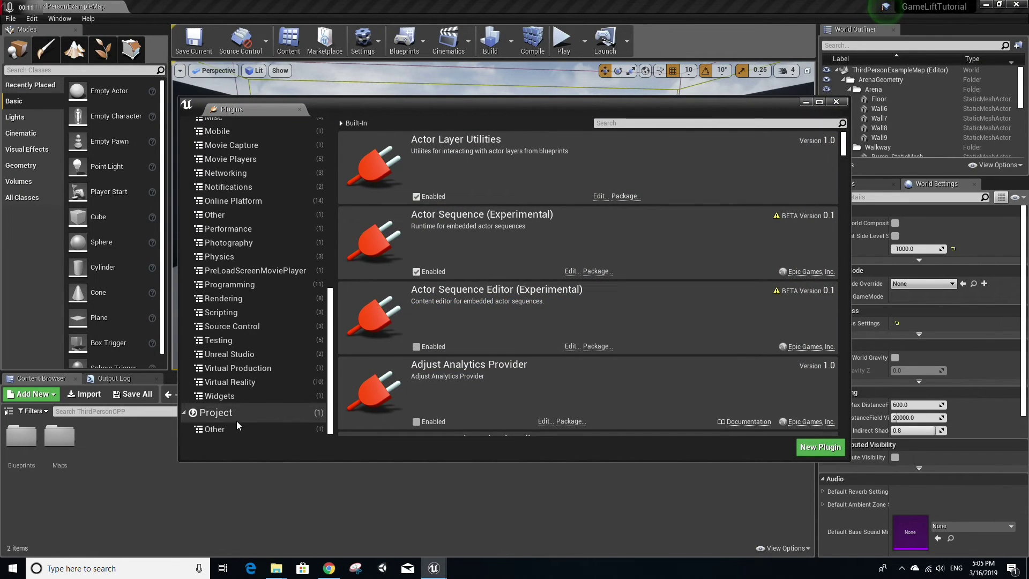
{"action": "left_click", "coordinate": [236, 416]}
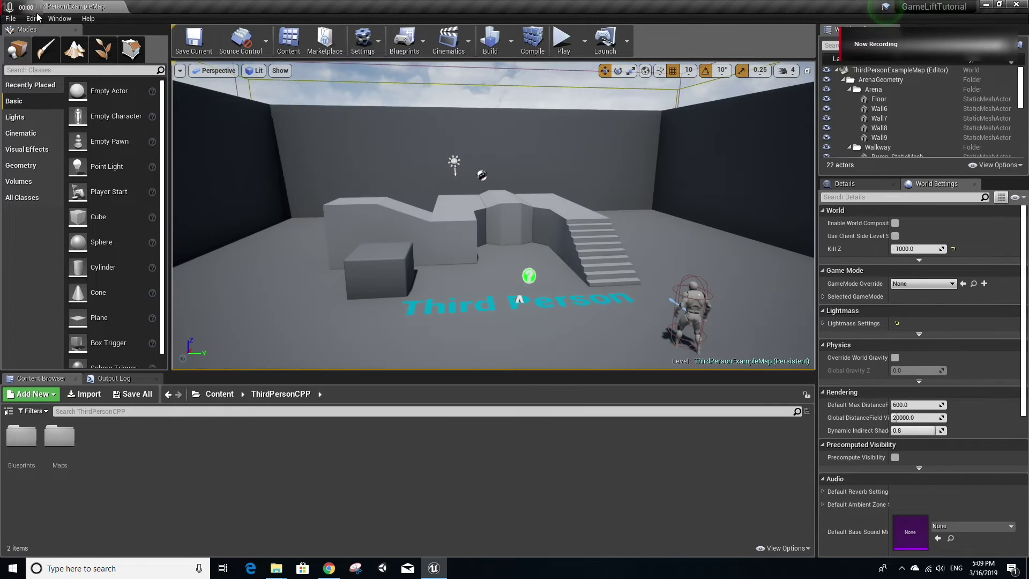
Open the project's code in Visual Studio from the Unreal Editor
{"action": "left_click", "coordinate": [10, 20]}
{"action": "mouse_move", "coordinate": [66, 220]}
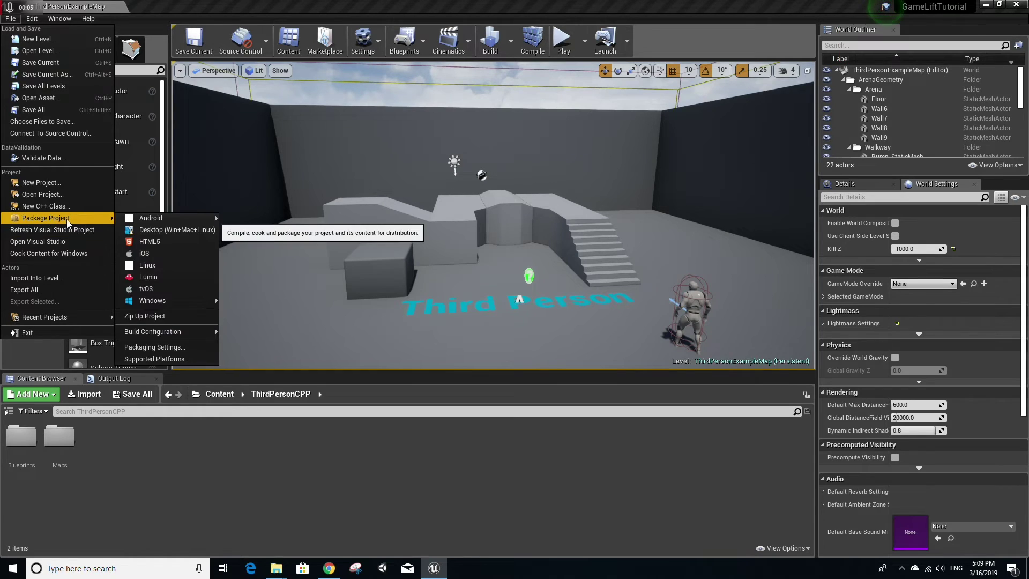
{"action": "left_click", "coordinate": [66, 242]}
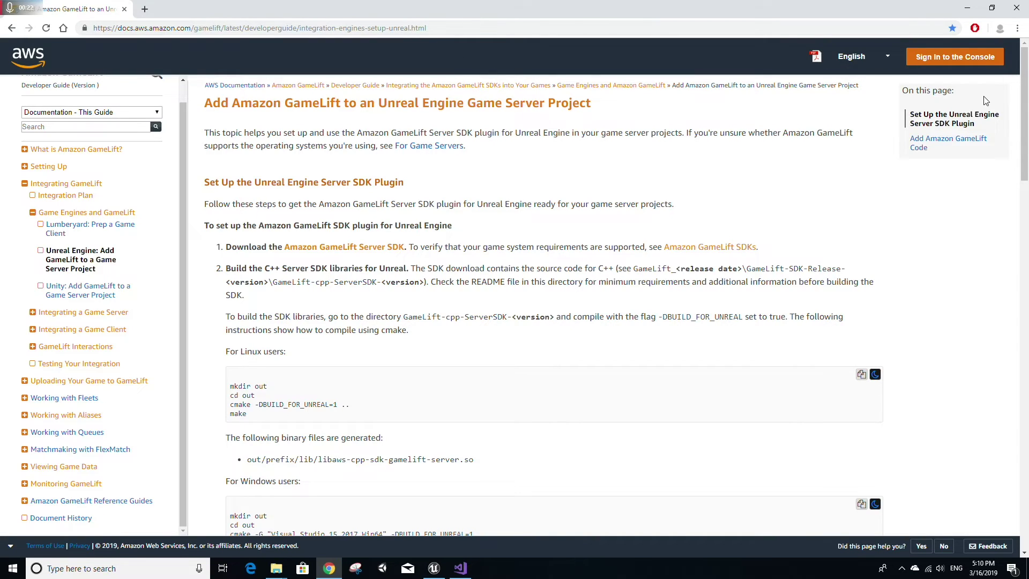
In Chrome, go to the "Add Amazon GameLift Code" section of the AWS Unreal Engine guide
{"action": "left_click_drag", "start_coordinate": [1024, 109], "coordinate": [1026, 327]}
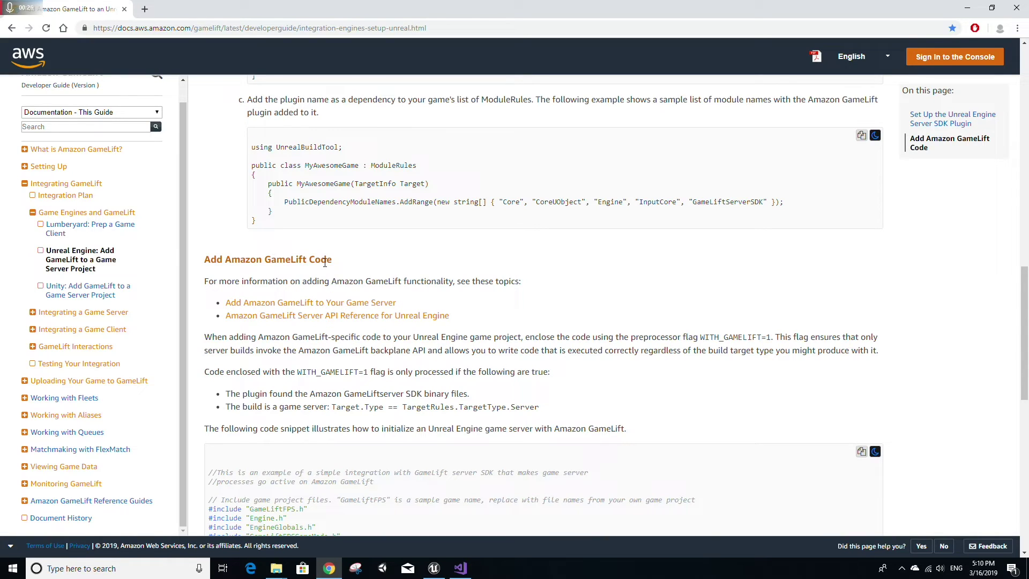
Copy the sample GameLift server code from the first #include line through the final closing brace
{"action": "scroll", "coordinate": [324, 263], "scroll_direction": "down", "scroll_amount": 6}
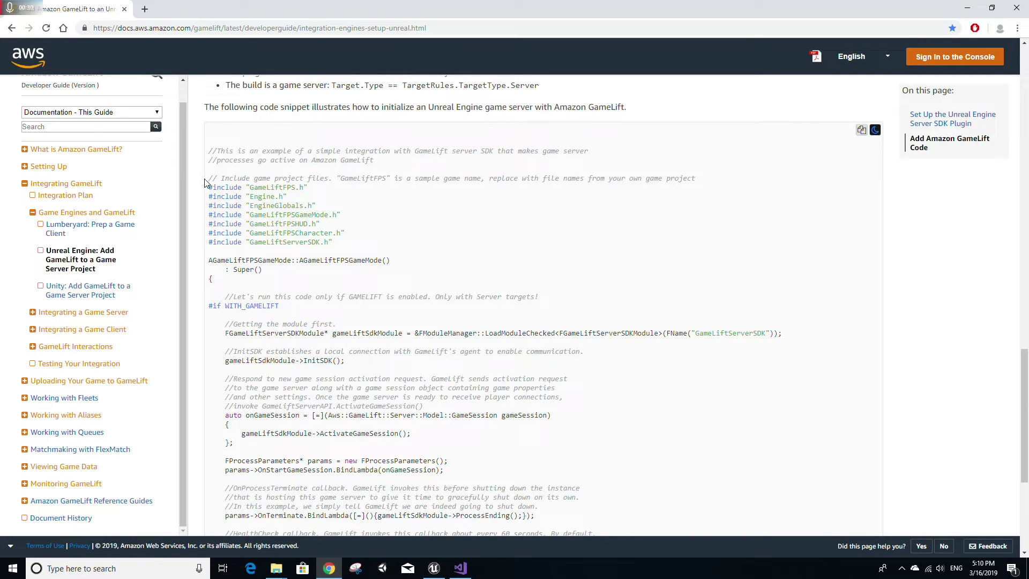
{"action": "left_click_drag", "start_coordinate": [209, 190], "coordinate": [255, 499]}
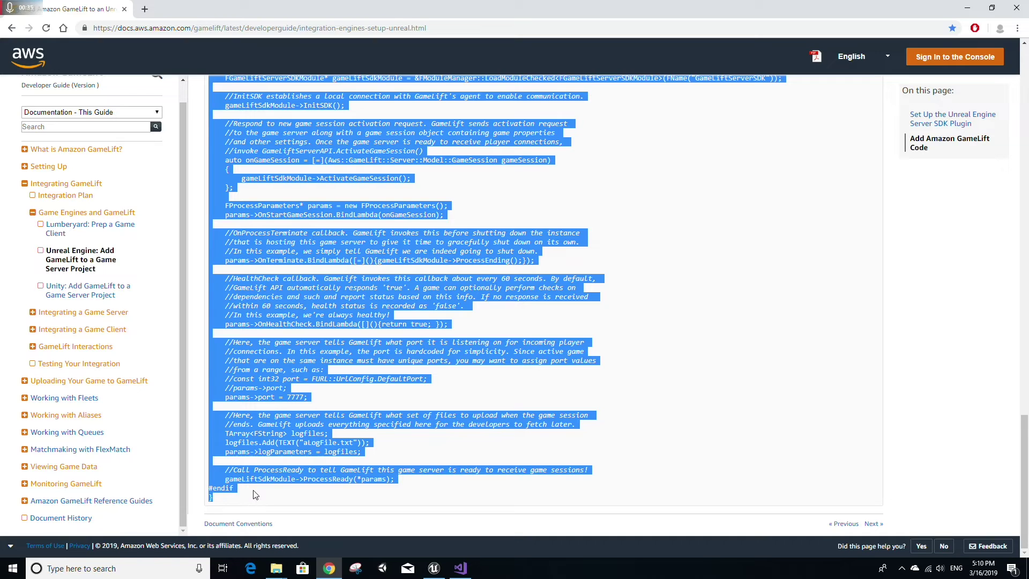
{"action": "scroll", "coordinate": [274, 393], "scroll_direction": "up", "scroll_amount": 8}
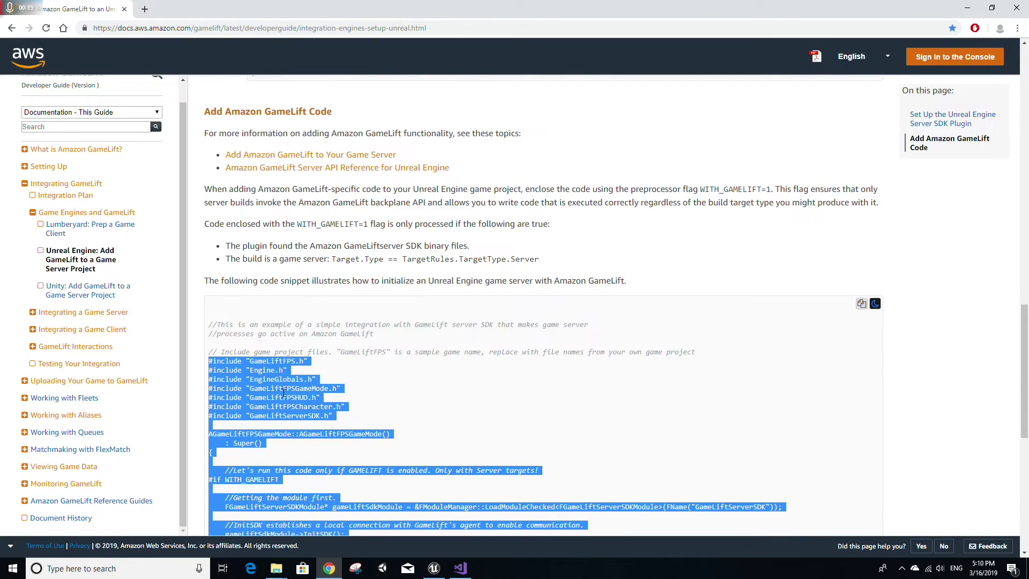
In Visual Studio, open GameLiftTutorialGameMode.cpp and paste the copied GameLift code below the existing constructor
{"action": "left_click", "coordinate": [460, 568]}
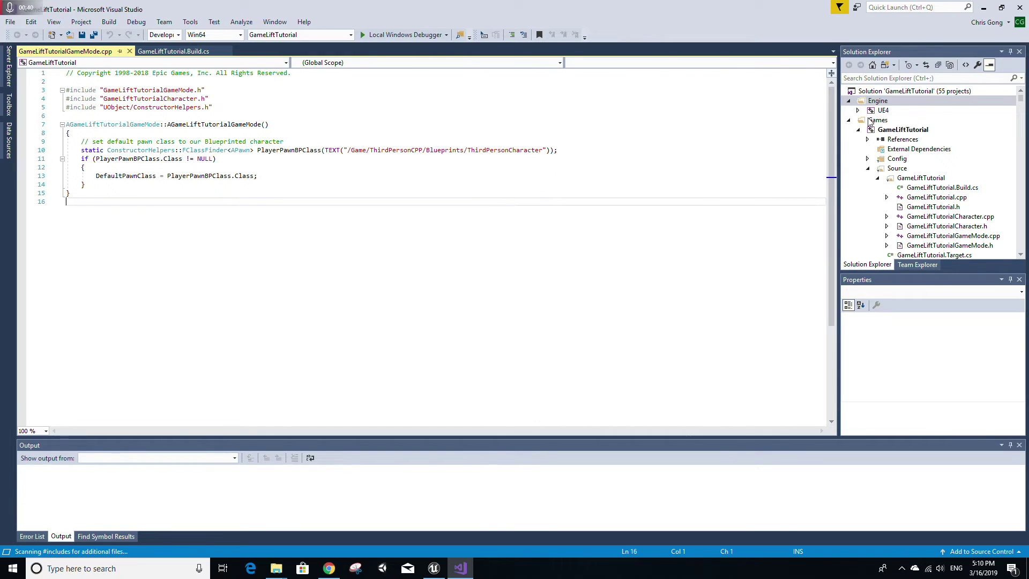
{"action": "left_click", "coordinate": [892, 134]}
{"action": "left_click", "coordinate": [893, 171]}
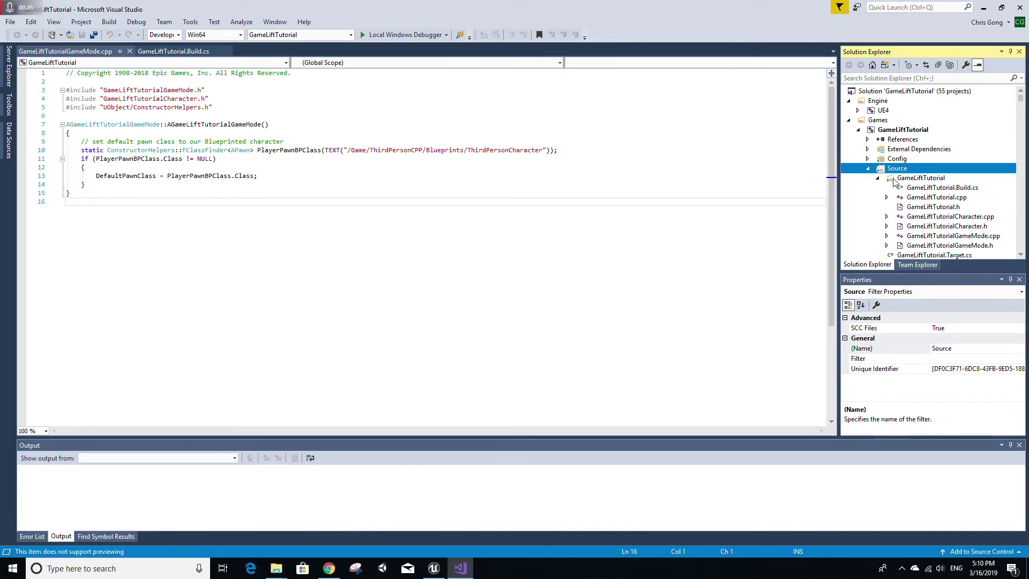
{"action": "left_click", "coordinate": [917, 179]}
{"action": "scroll", "coordinate": [920, 184], "scroll_direction": "down", "scroll_amount": 1}
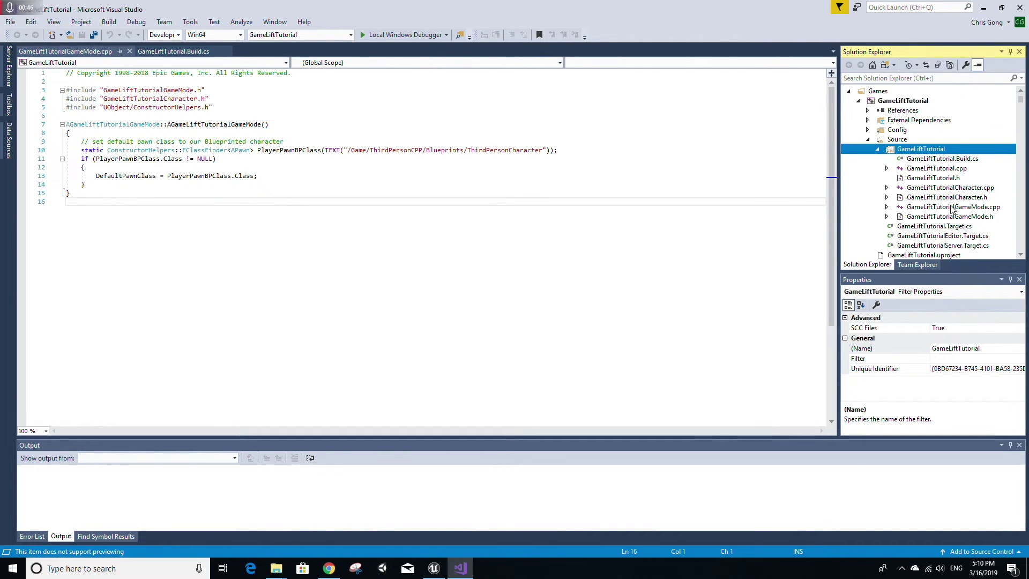
{"action": "double_click", "coordinate": [952, 209]}
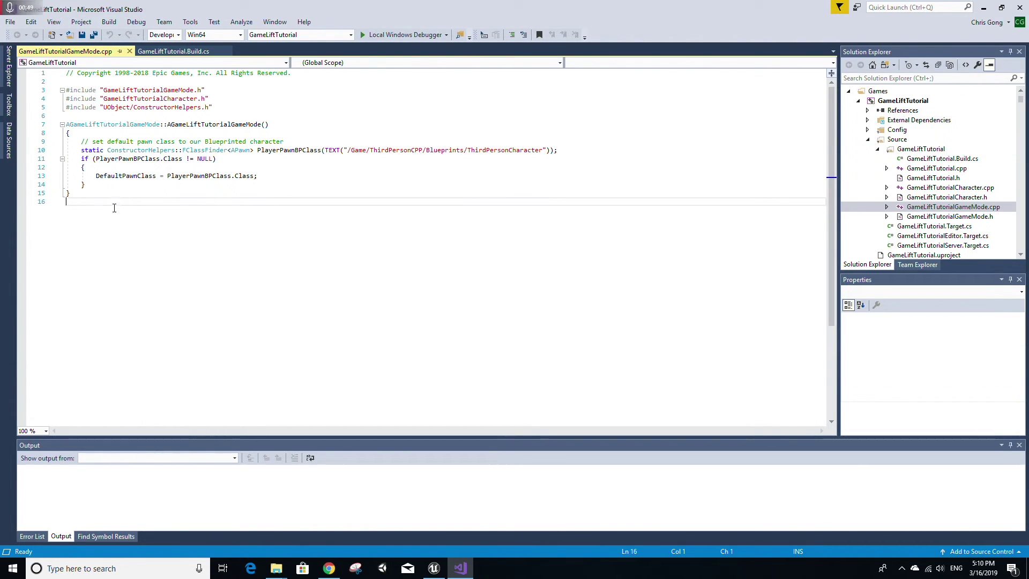
{"action": "key", "text": "ctrl+v"}
{"action": "scroll", "coordinate": [139, 199], "scroll_direction": "up", "scroll_amount": 12}
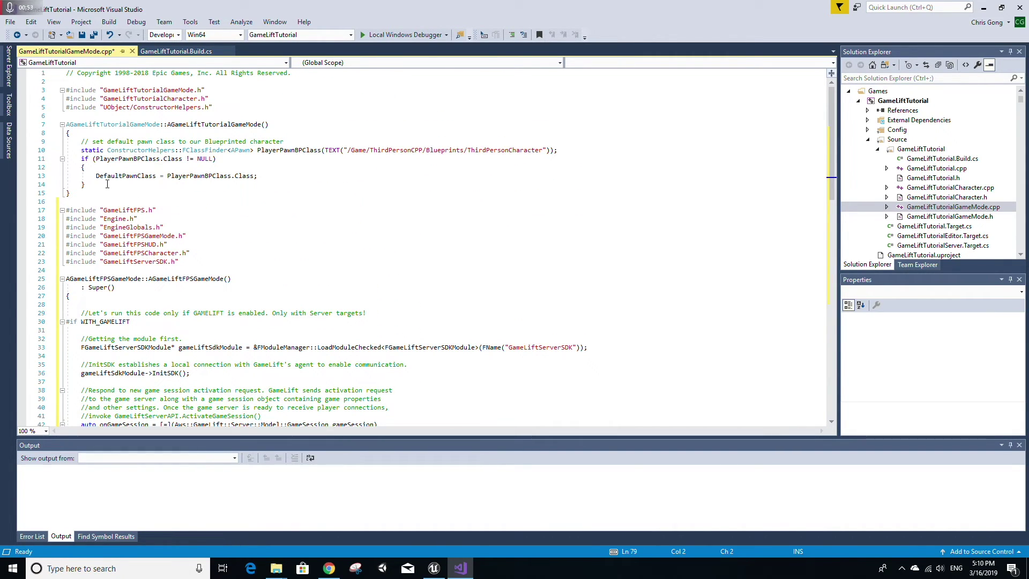
Copy the default pawn class block from the original constructor into the start of the pasted constructor's body
{"action": "left_click_drag", "start_coordinate": [164, 187], "coordinate": [79, 142]}
{"action": "key", "text": "ctrl+c"}
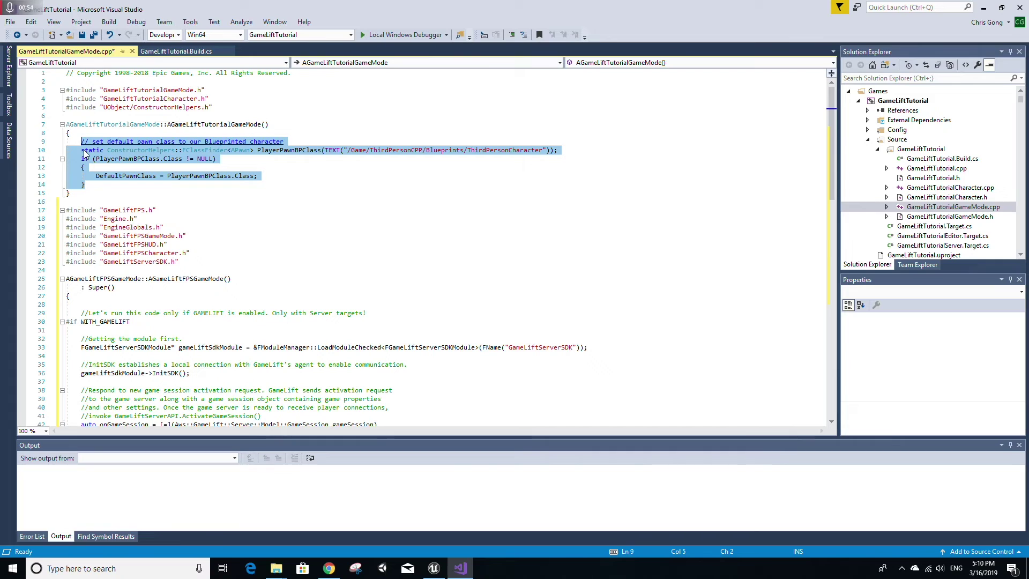
{"action": "left_click", "coordinate": [93, 304]}
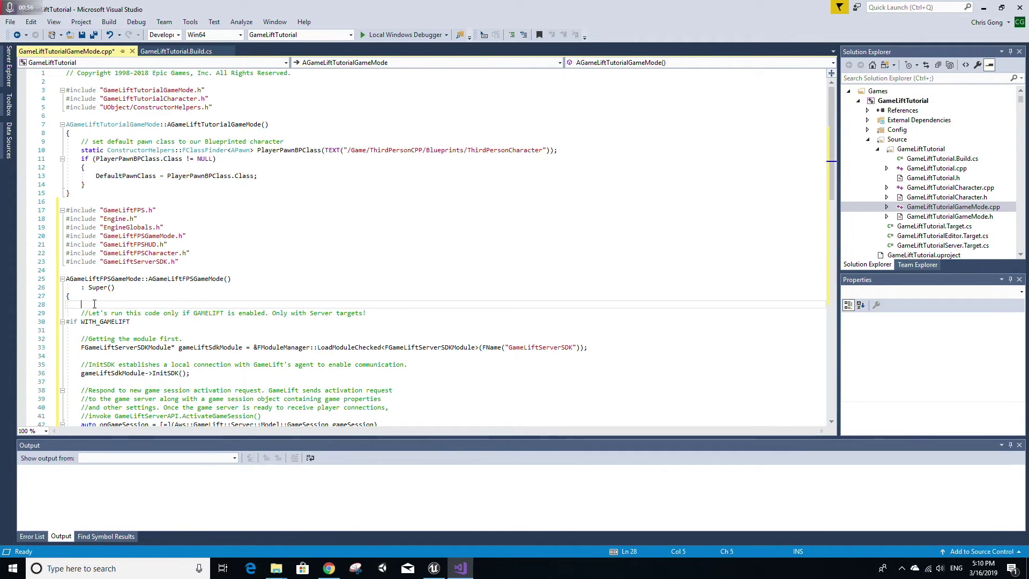
{"action": "scroll", "coordinate": [101, 293], "scroll_direction": "down", "scroll_amount": 1}
{"action": "key", "text": "ctrl+v"}
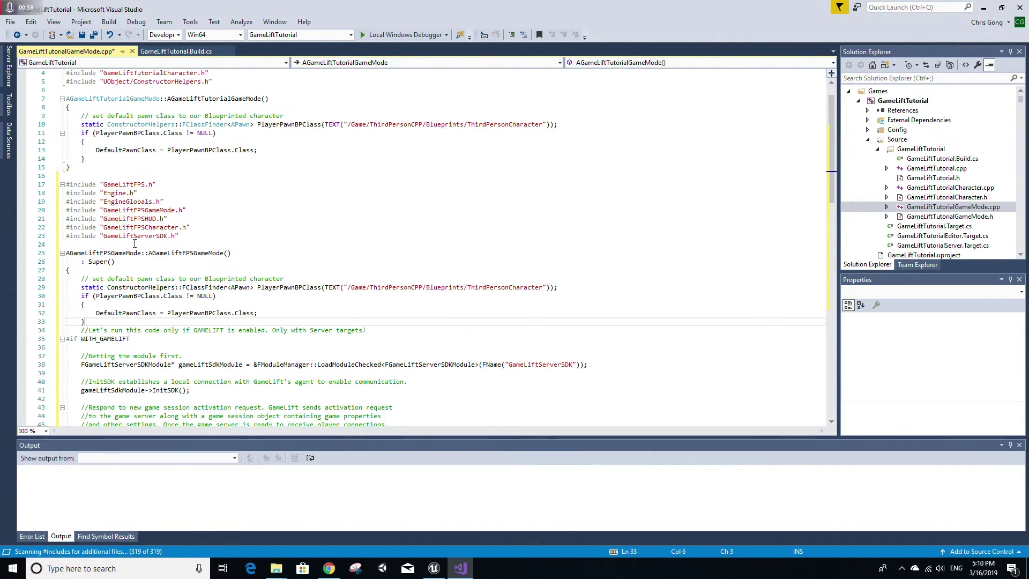
Rename the pasted constructor to AGameLiftTutorialGameMode::AGameLiftTutorialGameMode, replacing FPS with Tutorial in both names
{"action": "left_click_drag", "start_coordinate": [66, 339], "coordinate": [131, 338]}
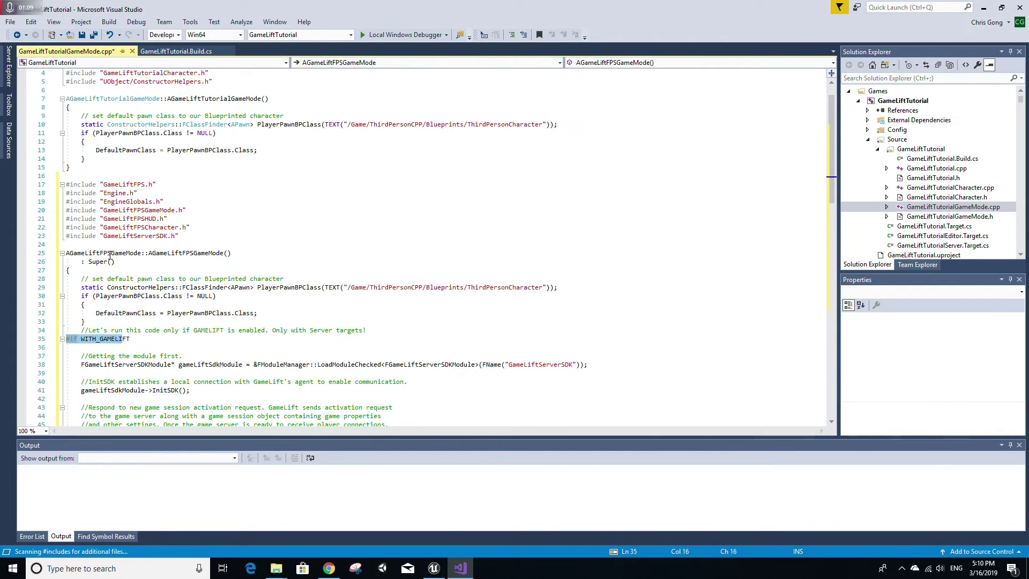
{"action": "mouse_move", "coordinate": [111, 258]}
{"action": "left_mouse_down"}
{"action": "mouse_move", "coordinate": [87, 257]}
{"action": "mouse_move", "coordinate": [101, 255]}
{"action": "left_mouse_up"}
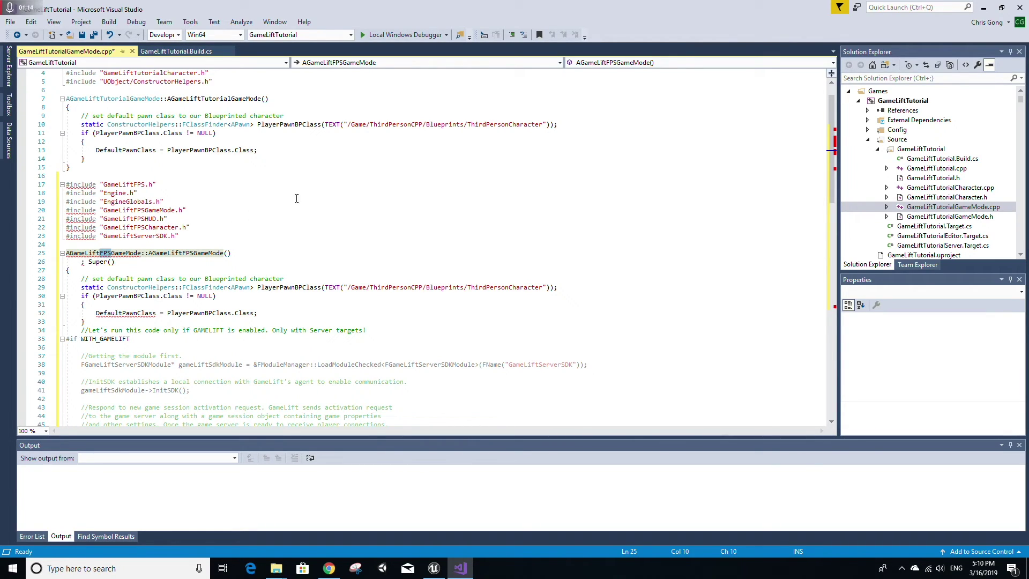
{"action": "key", "text": "BackSpace"}
{"action": "type", "text": "Tutorial"}
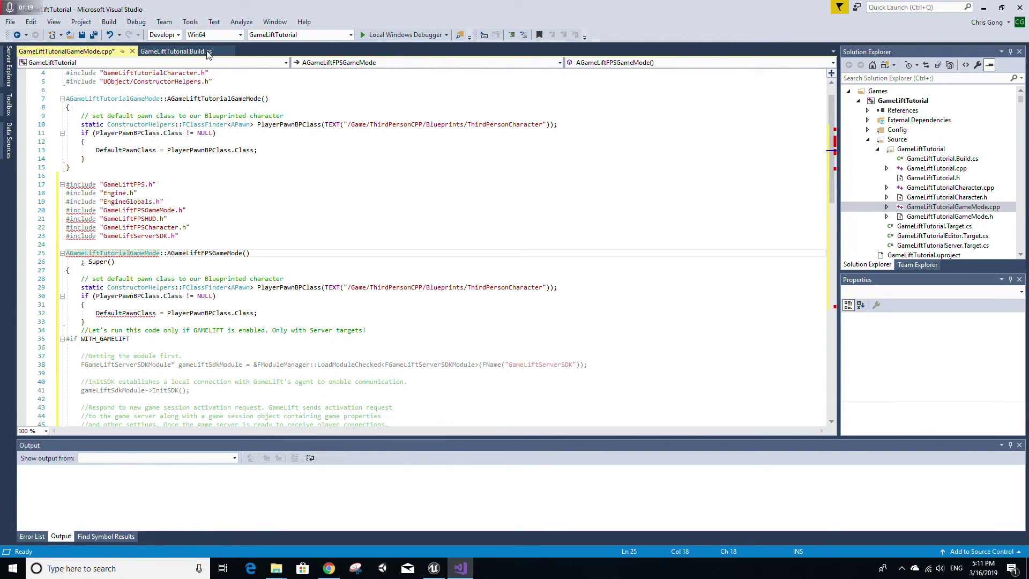
{"action": "left_click_drag", "start_coordinate": [213, 254], "coordinate": [202, 254]}
{"action": "type", "text": "Tutorial"}
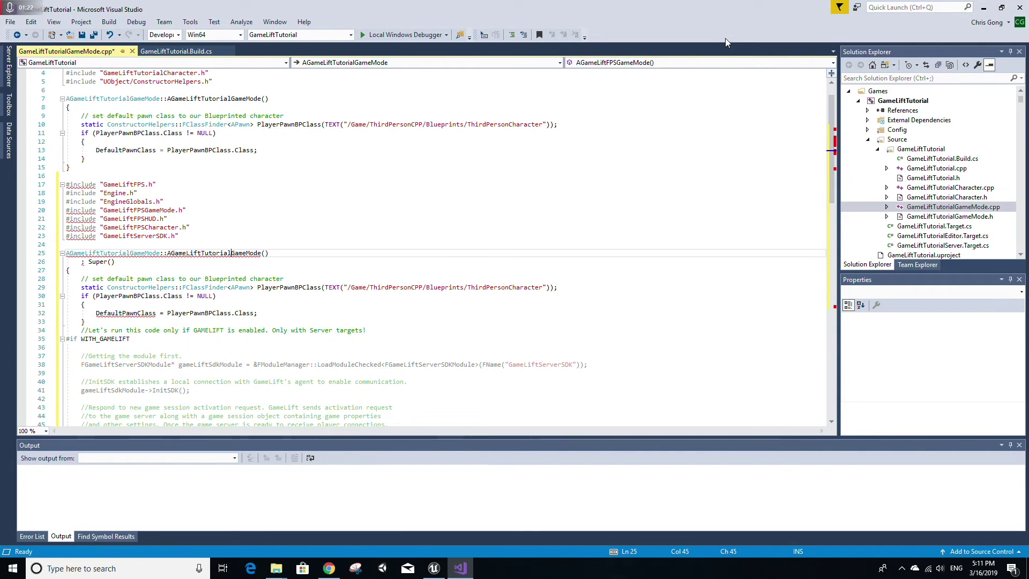
Change the pasted game mode include to "GameLiftTutorialGameMode.h"
{"action": "left_click_drag", "start_coordinate": [146, 212], "coordinate": [135, 212]}
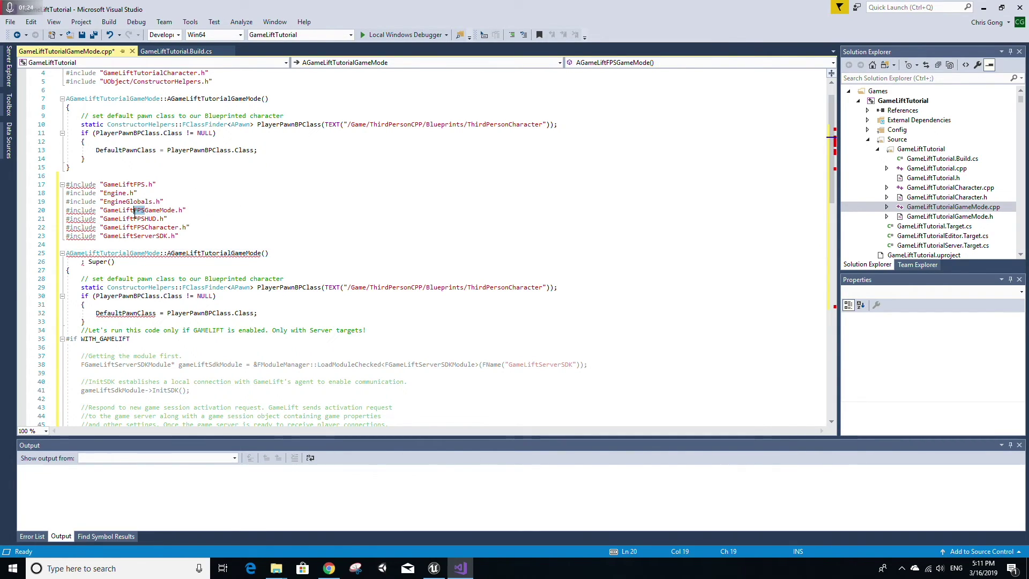
{"action": "type", "text": "Tutorial"}
{"action": "type", "text": "al"}
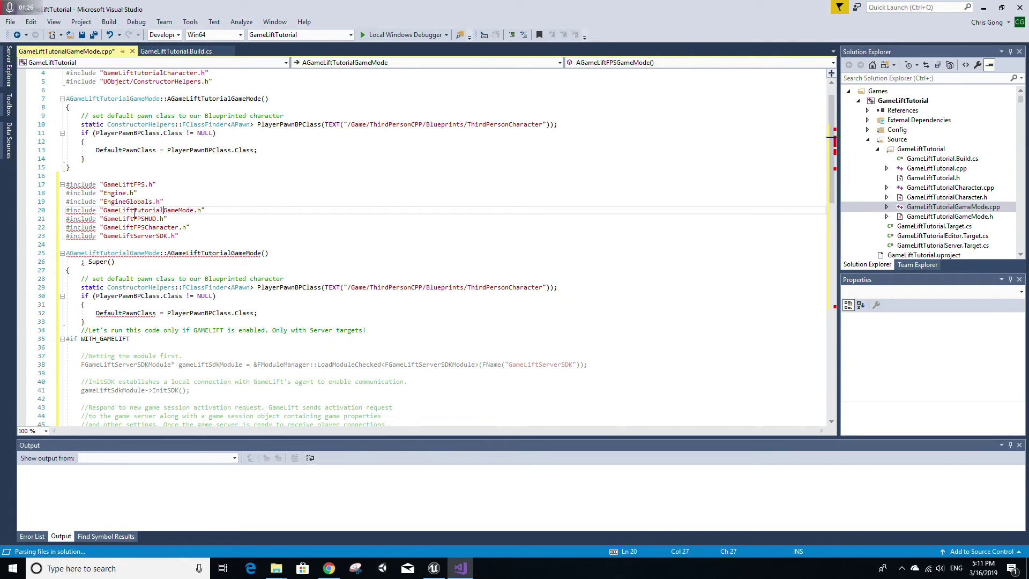
Remove the GameLiftFPSHUD.h include and change the pasted character include to "GameLiftTutorialCharacter.h"
{"action": "left_click_drag", "start_coordinate": [164, 210], "coordinate": [56, 218]}
{"action": "left_click", "coordinate": [144, 218]}
{"action": "key", "text": "BackSpace"}
{"action": "key", "text": "BackSpace"}
{"action": "left_click_drag", "start_coordinate": [145, 220], "coordinate": [134, 219]}
{"action": "type", "text": "Tutorial"}
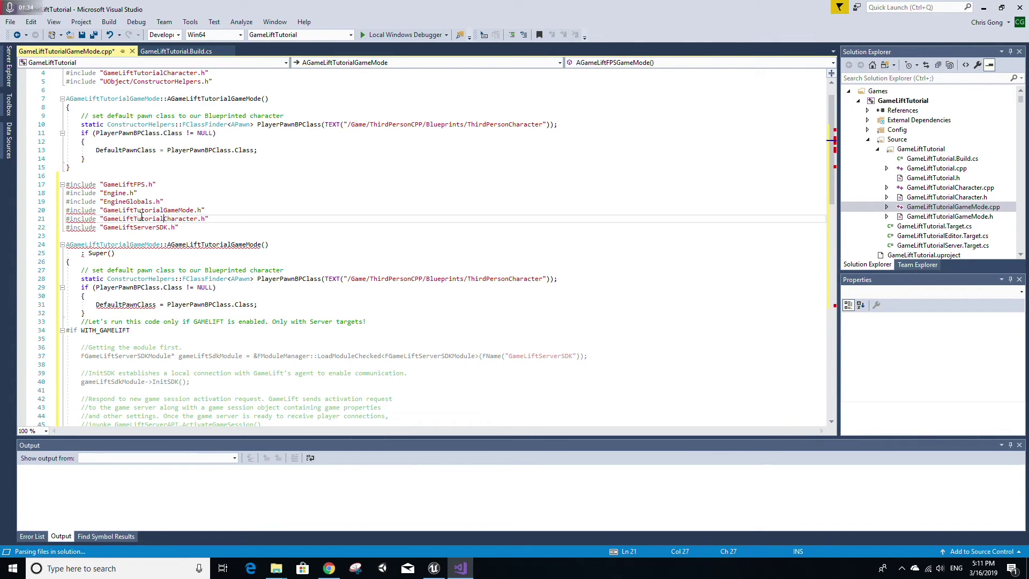
Change the GameLiftFPS.h include to "GameLiftTutorial.h"
{"action": "left_click", "coordinate": [144, 185]}
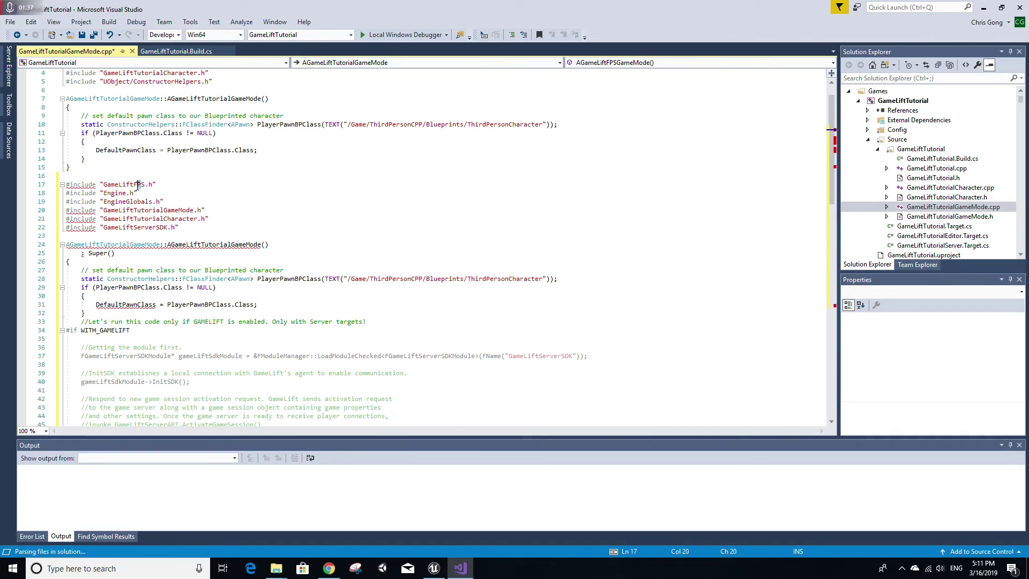
{"action": "left_click_drag", "start_coordinate": [144, 185], "coordinate": [134, 185]}
{"action": "type", "text": "Tutorial"}
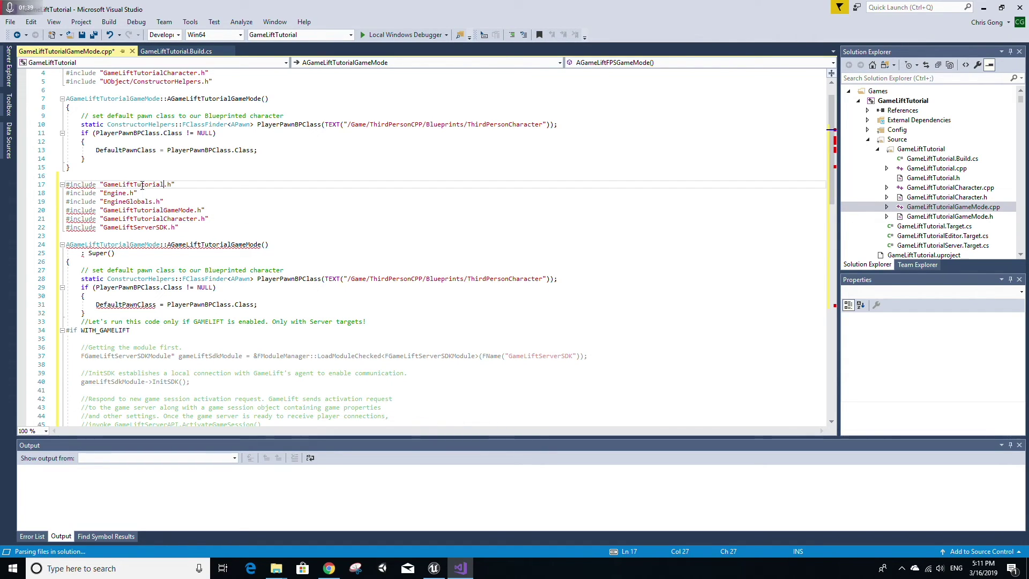
{"action": "scroll", "coordinate": [122, 197], "scroll_direction": "up", "scroll_amount": 1}
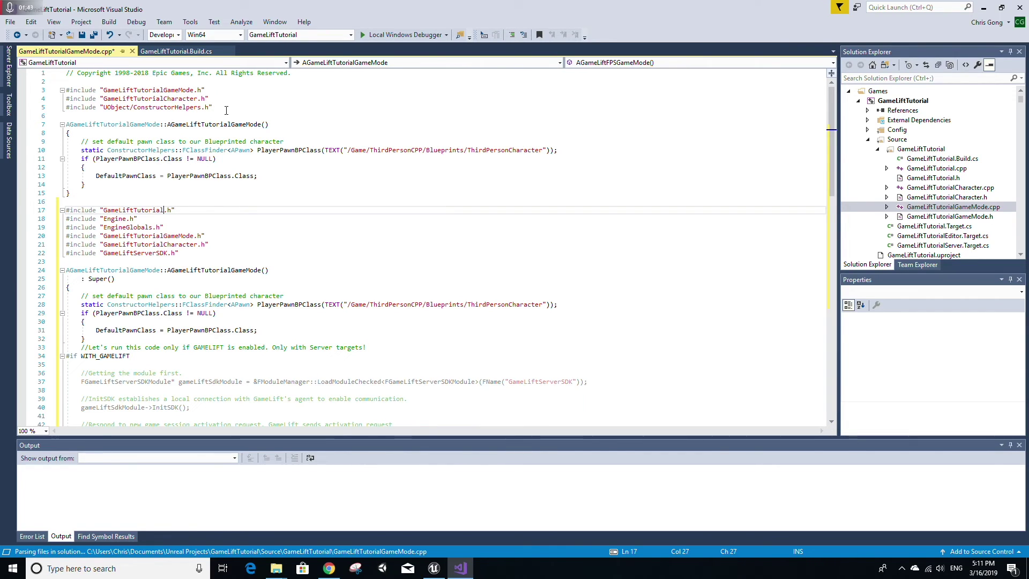
Move the "UObject/ConstructorHelpers.h" include from the original includes to below the GameLiftServerSDK.h include
{"action": "left_click_drag", "start_coordinate": [226, 110], "coordinate": [53, 110]}
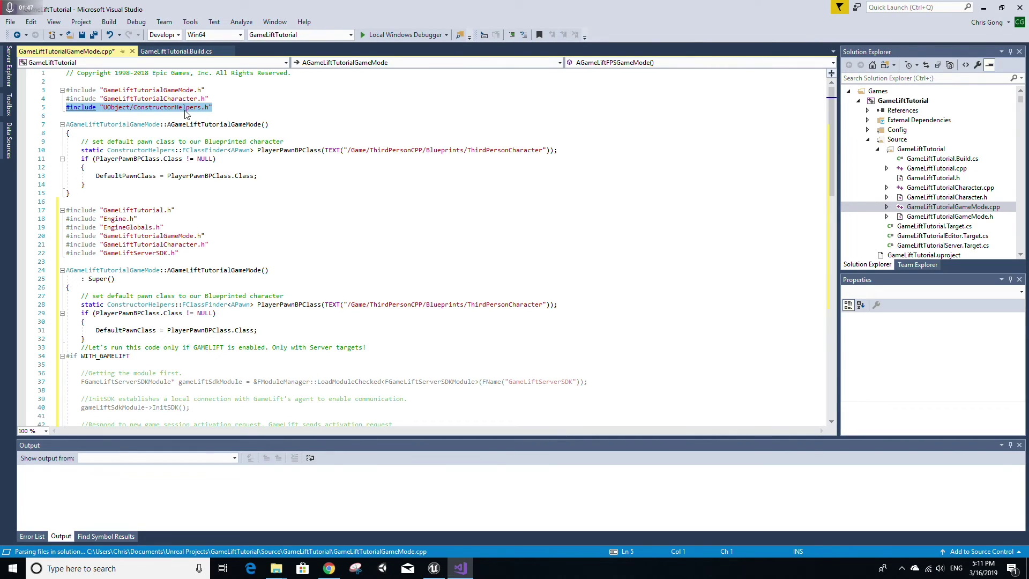
{"action": "key", "text": "ctrl+x"}
{"action": "key", "text": "Delete"}
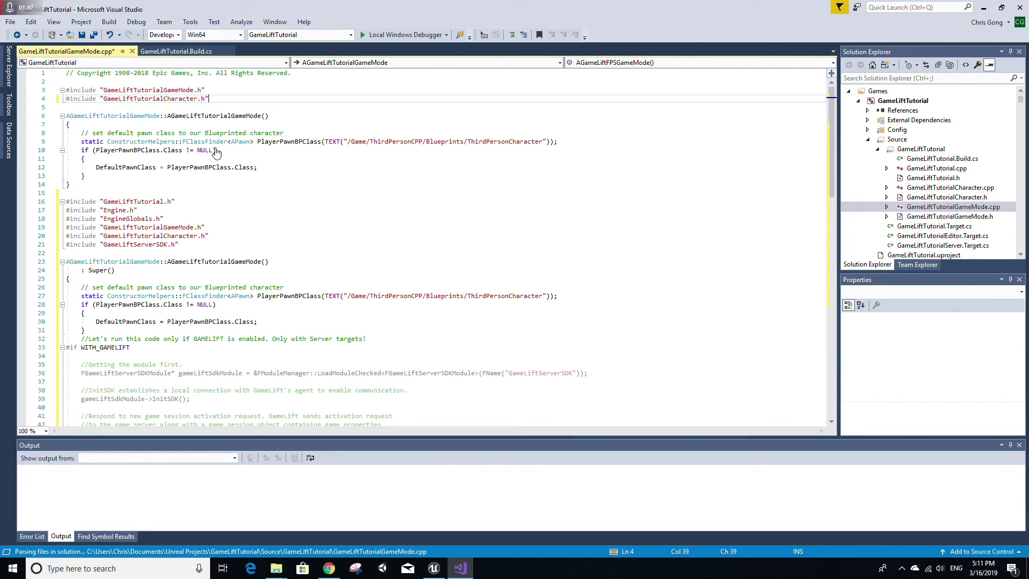
{"action": "left_click", "coordinate": [202, 249]}
{"action": "key", "text": "ctrl+v"}
Delete the original includes and constructor above the pasted code, and save GameLiftTutorialGameMode.cpp
{"action": "left_click", "coordinate": [94, 183]}
{"action": "left_click_drag", "start_coordinate": [95, 174], "coordinate": [64, 82]}
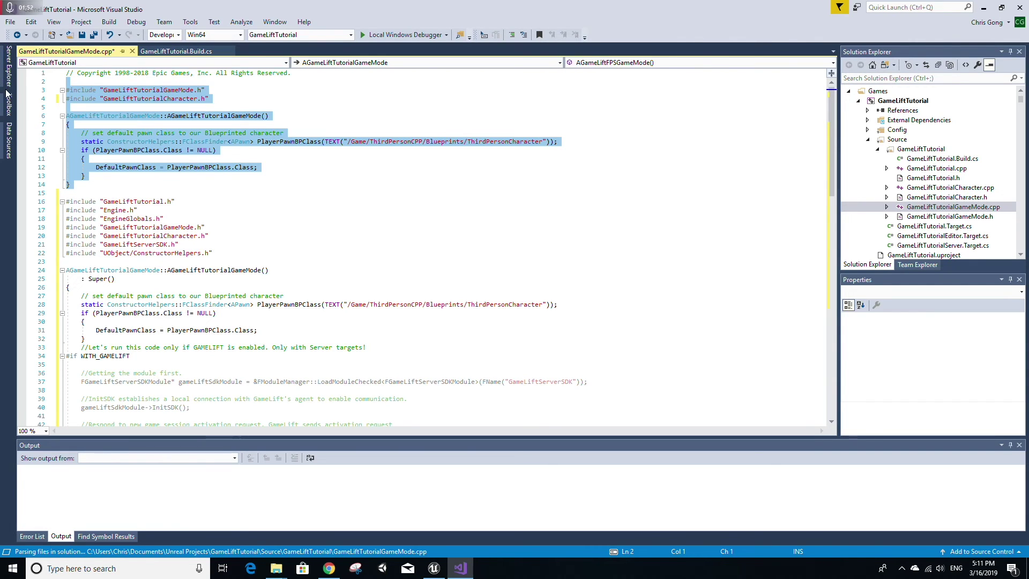
{"action": "key", "text": "Delete"}
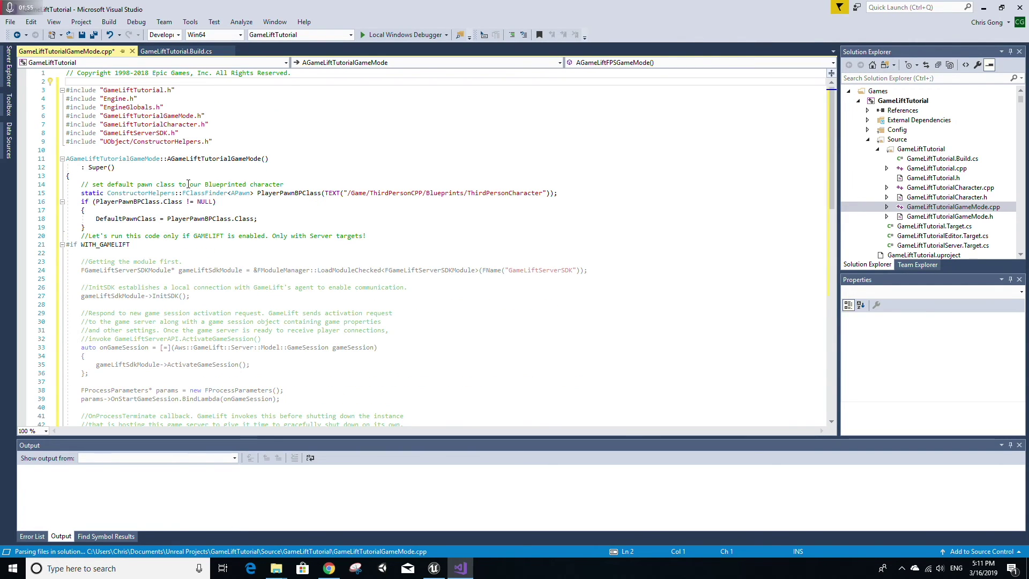
{"action": "scroll", "coordinate": [188, 172], "scroll_direction": "down", "scroll_amount": 11}
{"action": "scroll", "coordinate": [194, 203], "scroll_direction": "up", "scroll_amount": 11}
{"action": "key", "text": "ctrl+s"}
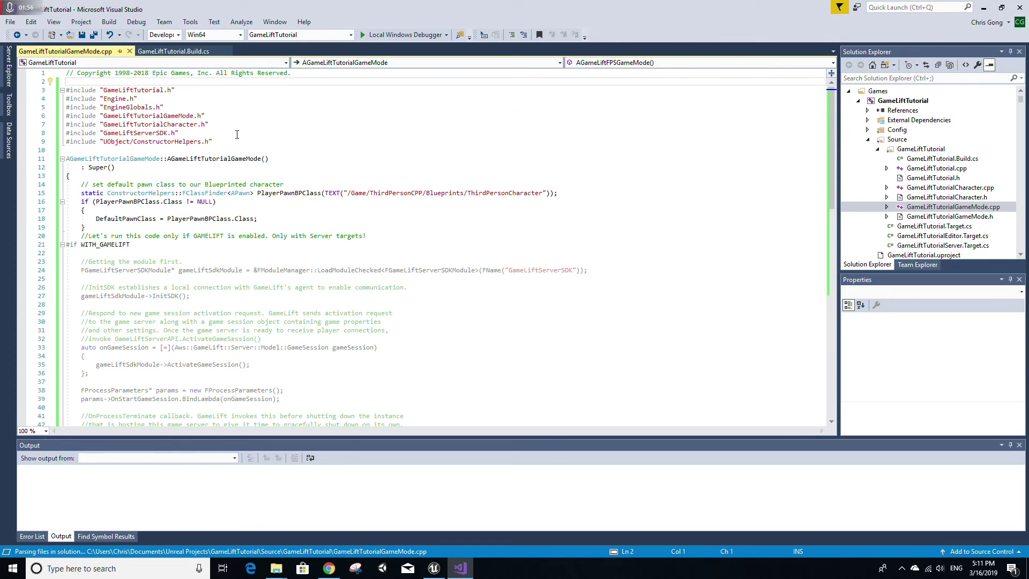
{"action": "scroll", "coordinate": [943, 134], "scroll_direction": "up", "scroll_amount": 1}
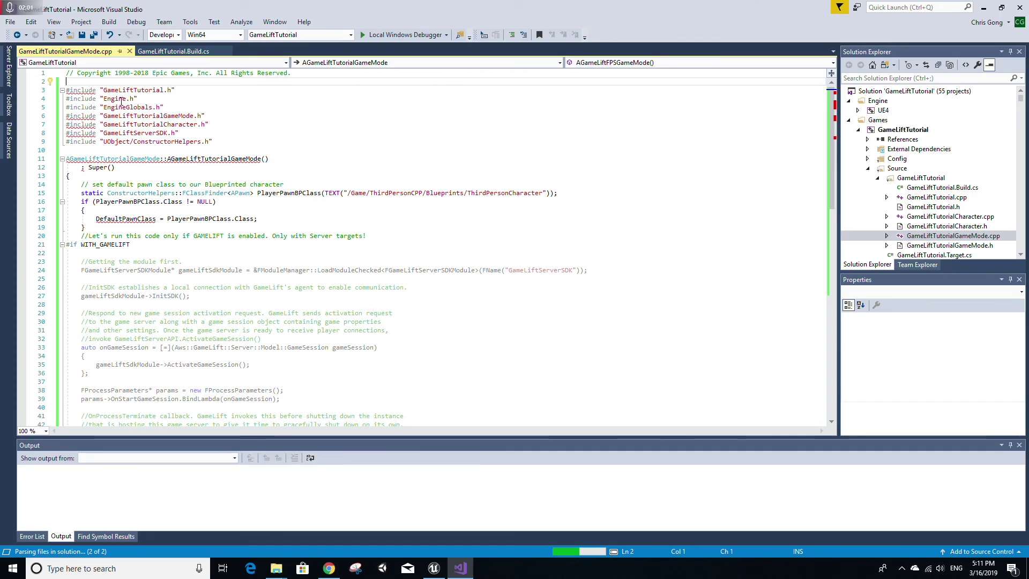
Build the GameLiftTutorial project from the solution
{"action": "left_click", "coordinate": [911, 130]}
{"action": "right_click", "coordinate": [911, 130]}
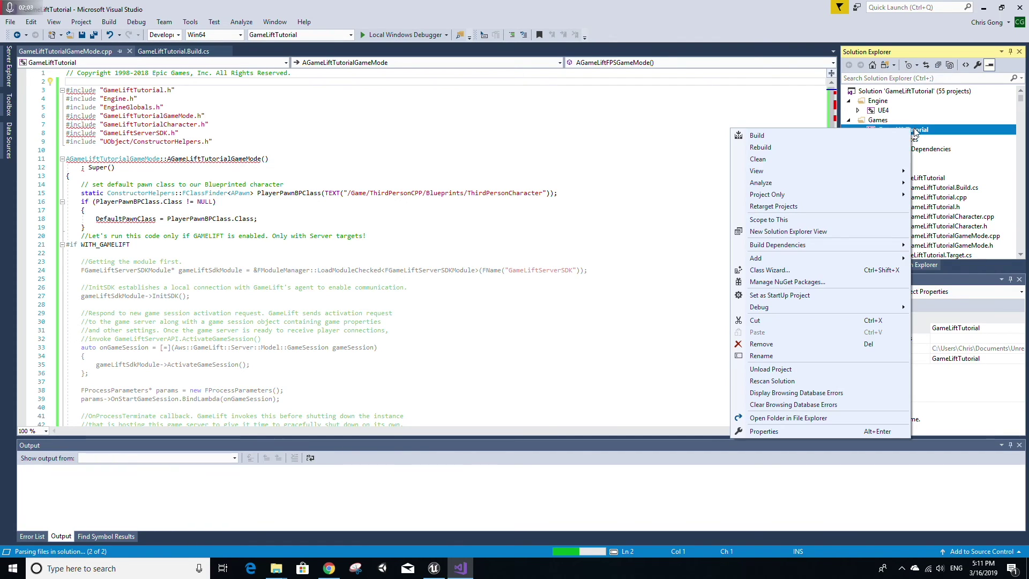
{"action": "left_click", "coordinate": [853, 141]}
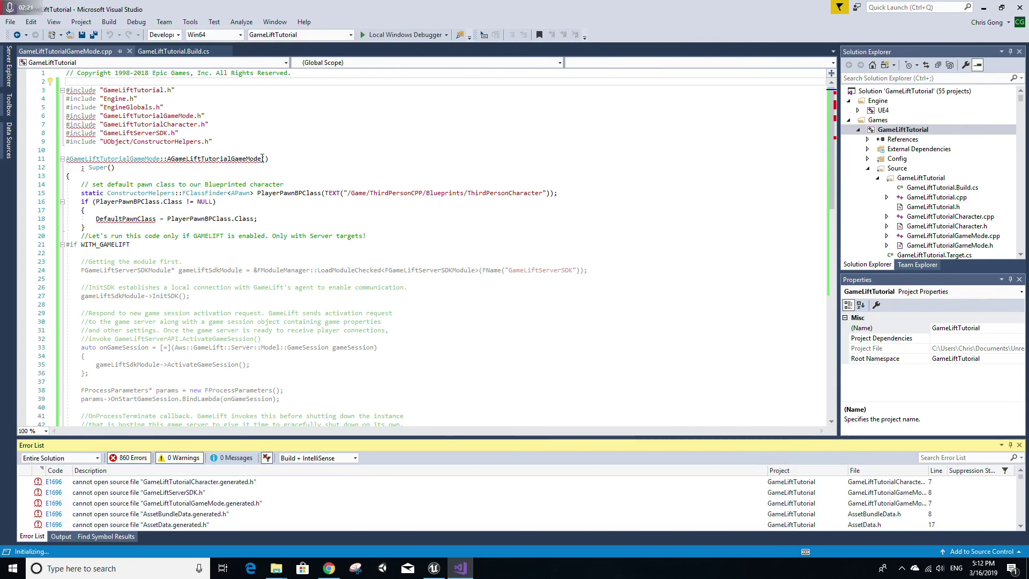
Check the last entries of the build's error list and go to the source of the header-order error
{"action": "scroll", "coordinate": [247, 509], "scroll_direction": "down", "scroll_amount": 3}
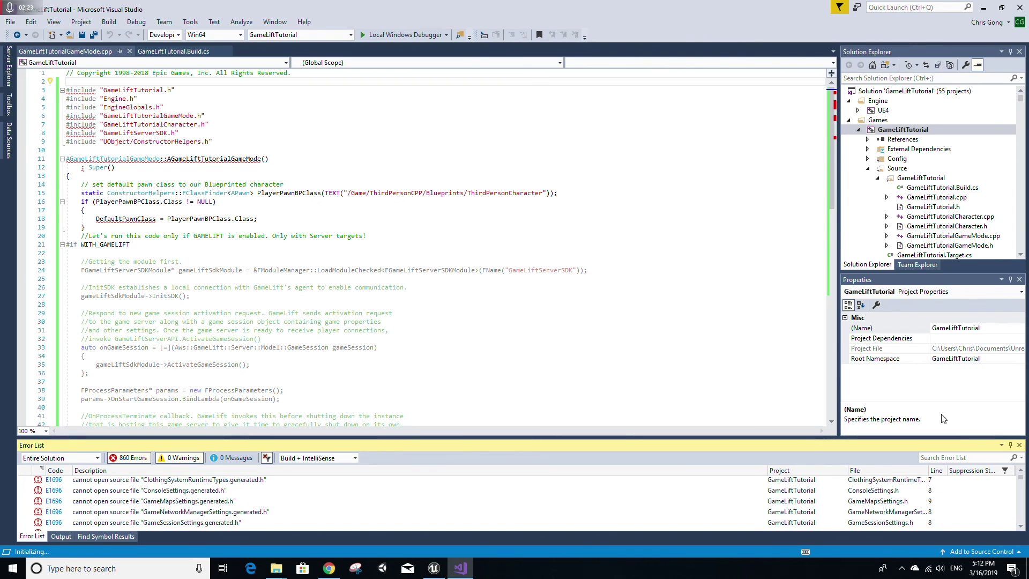
{"action": "left_click_drag", "start_coordinate": [1020, 478], "coordinate": [1020, 523]}
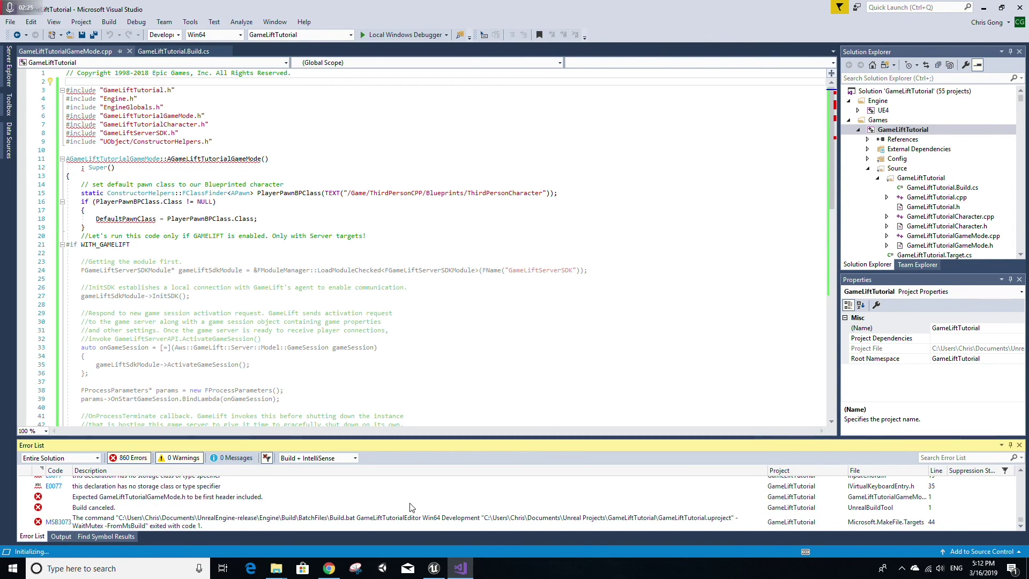
{"action": "double_click", "coordinate": [245, 498]}
Move the "GameLiftTutorialGameMode.h" include above all other includes, removing its line below EngineGlobals.h
{"action": "left_click_drag", "start_coordinate": [208, 116], "coordinate": [122, 123]}
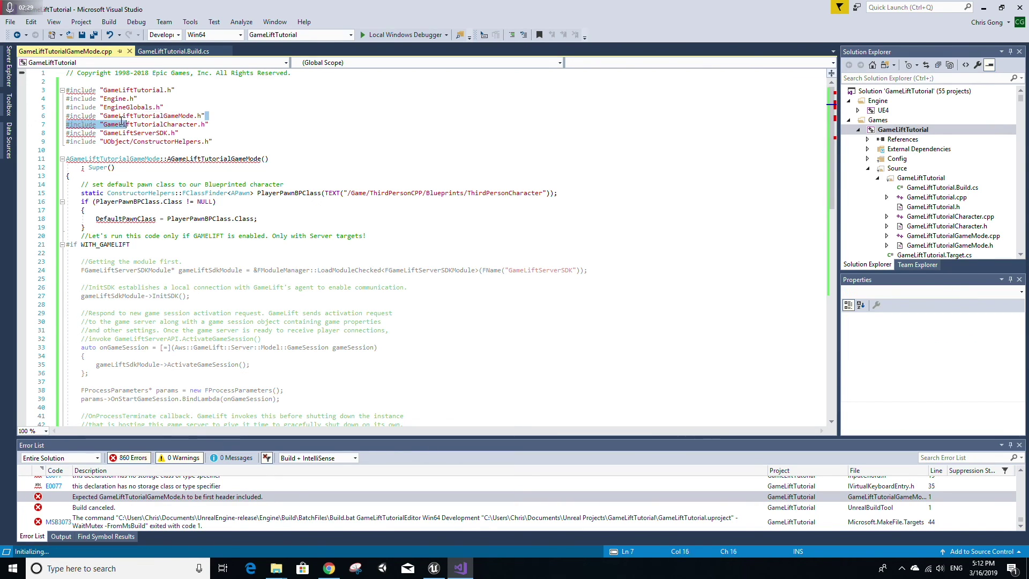
{"action": "left_click", "coordinate": [74, 82]}
{"action": "key", "text": "ctrl+v"}
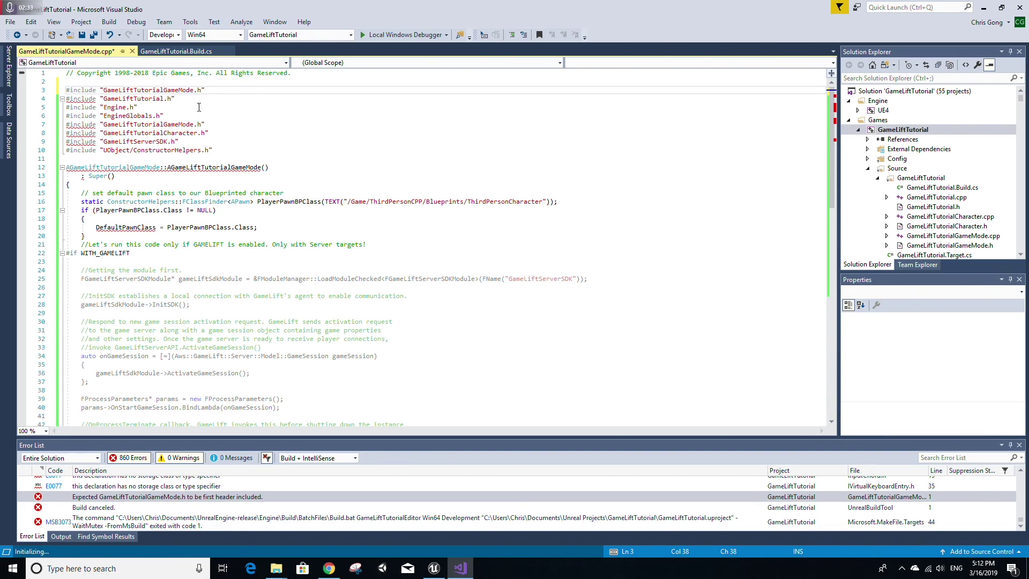
{"action": "left_click_drag", "start_coordinate": [205, 124], "coordinate": [66, 124]}
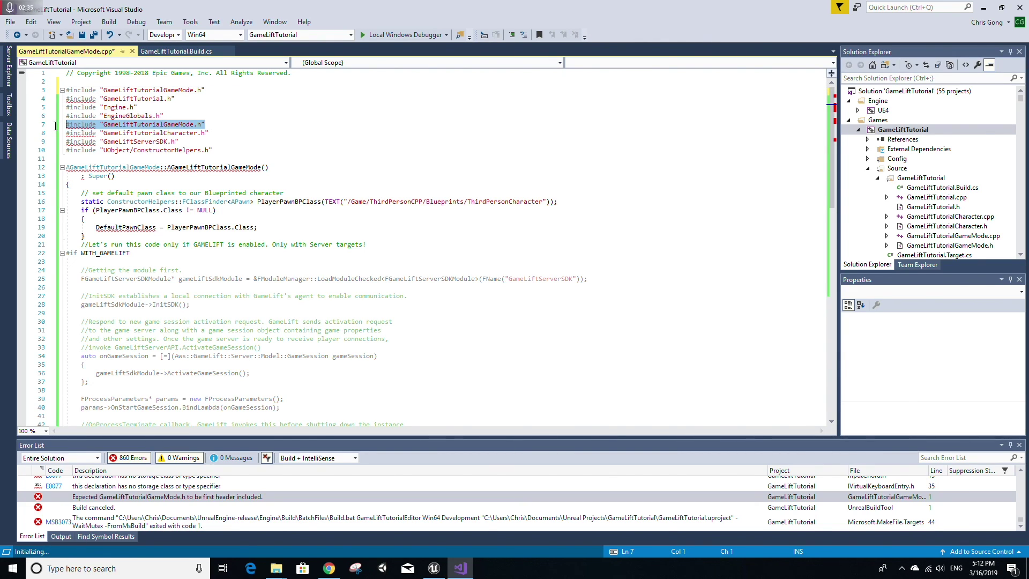
{"action": "key", "text": "BackSpace"}
{"action": "key", "text": "BackSpace"}
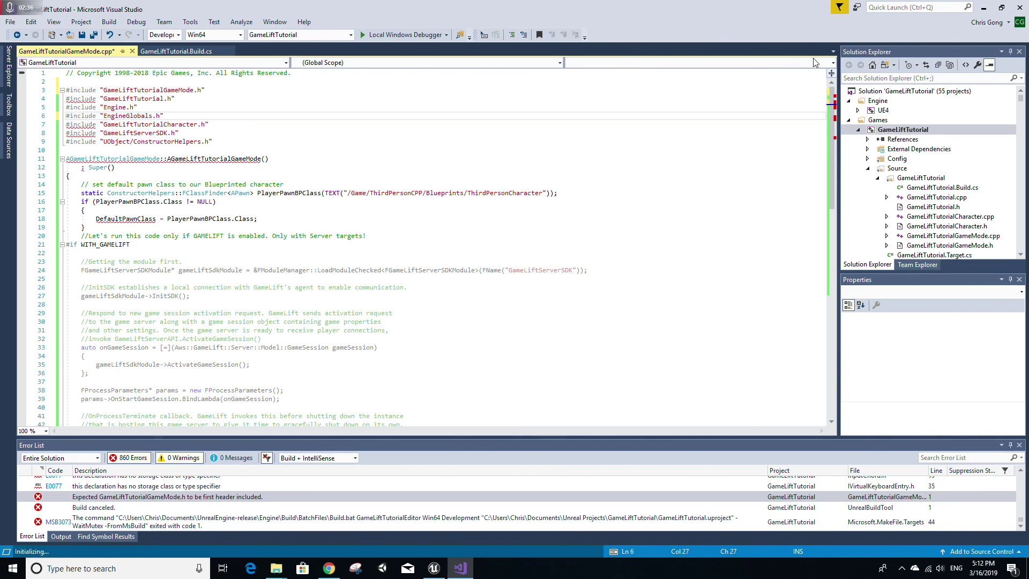
Build the GameLiftTutorial project again with the reordered includes
{"action": "left_click", "coordinate": [920, 131]}
{"action": "right_click", "coordinate": [920, 133]}
{"action": "left_click", "coordinate": [891, 136]}
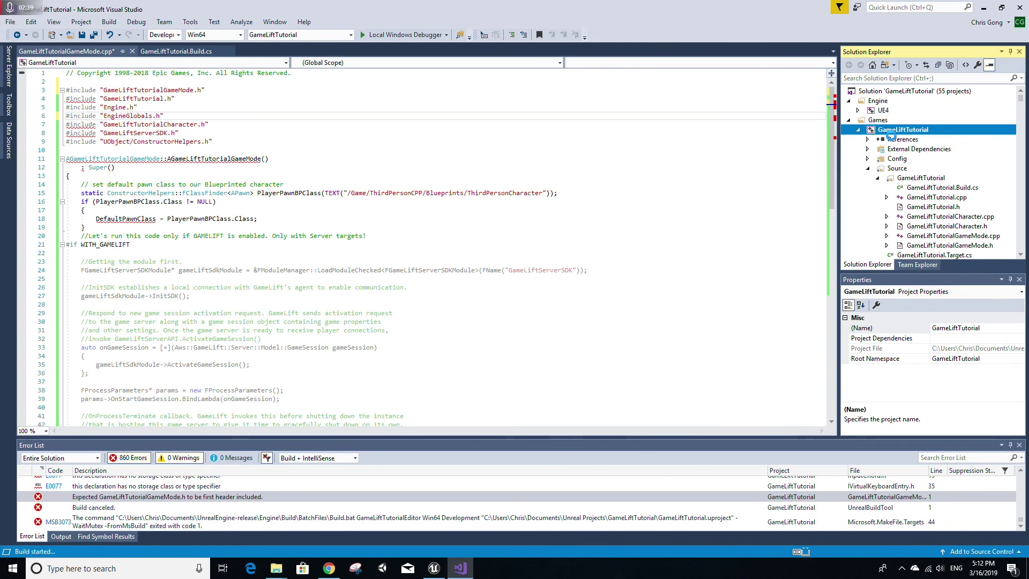